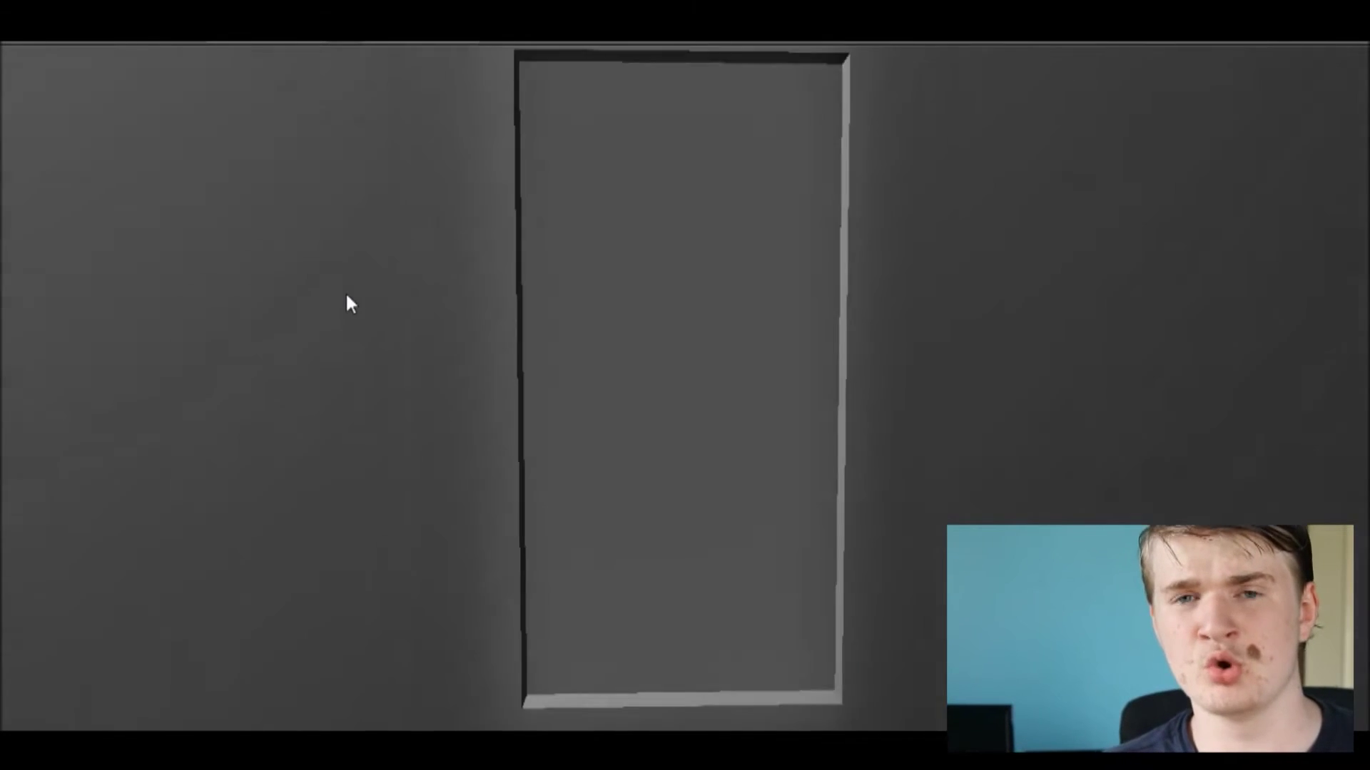
scroll(348, 305, "up", 10)
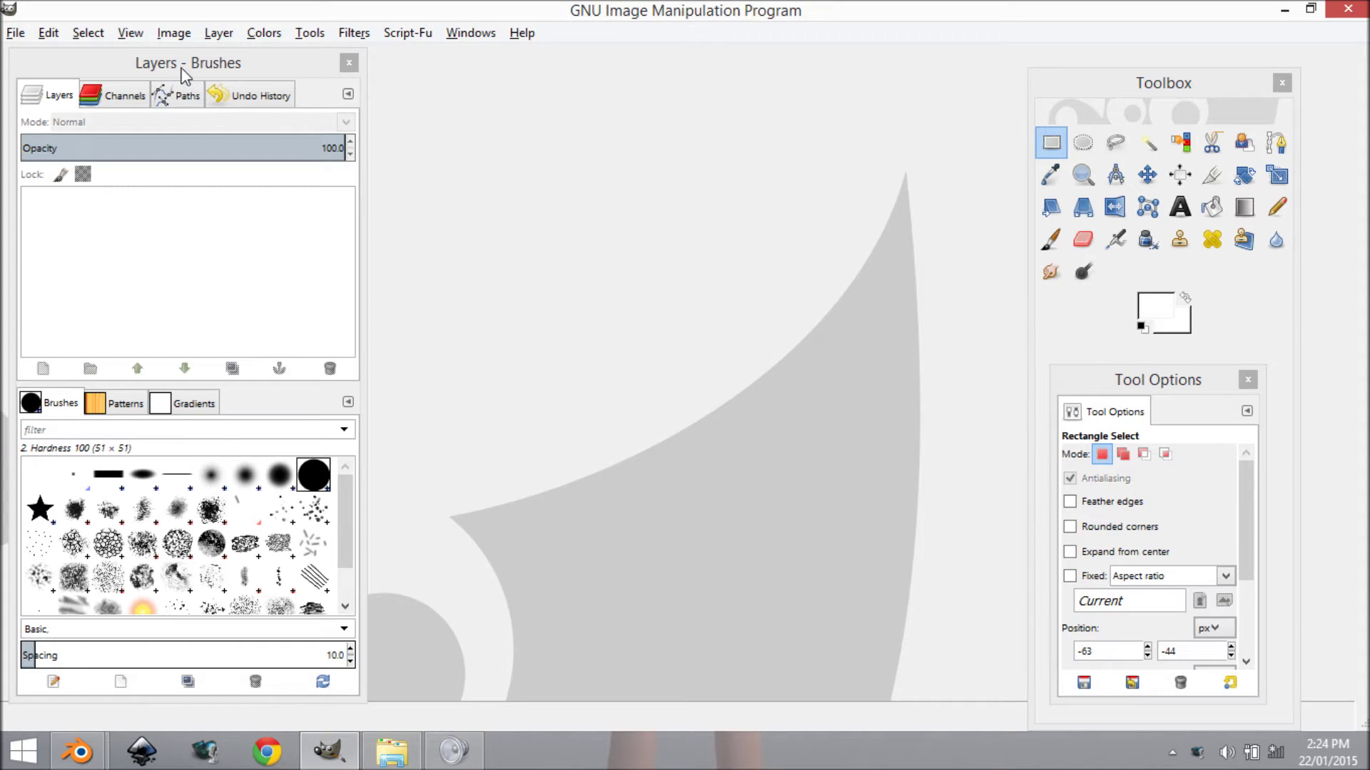
Create a new 500 × 800 px RGB image filled with transparency
left_click(19, 36)
left_click(35, 55)
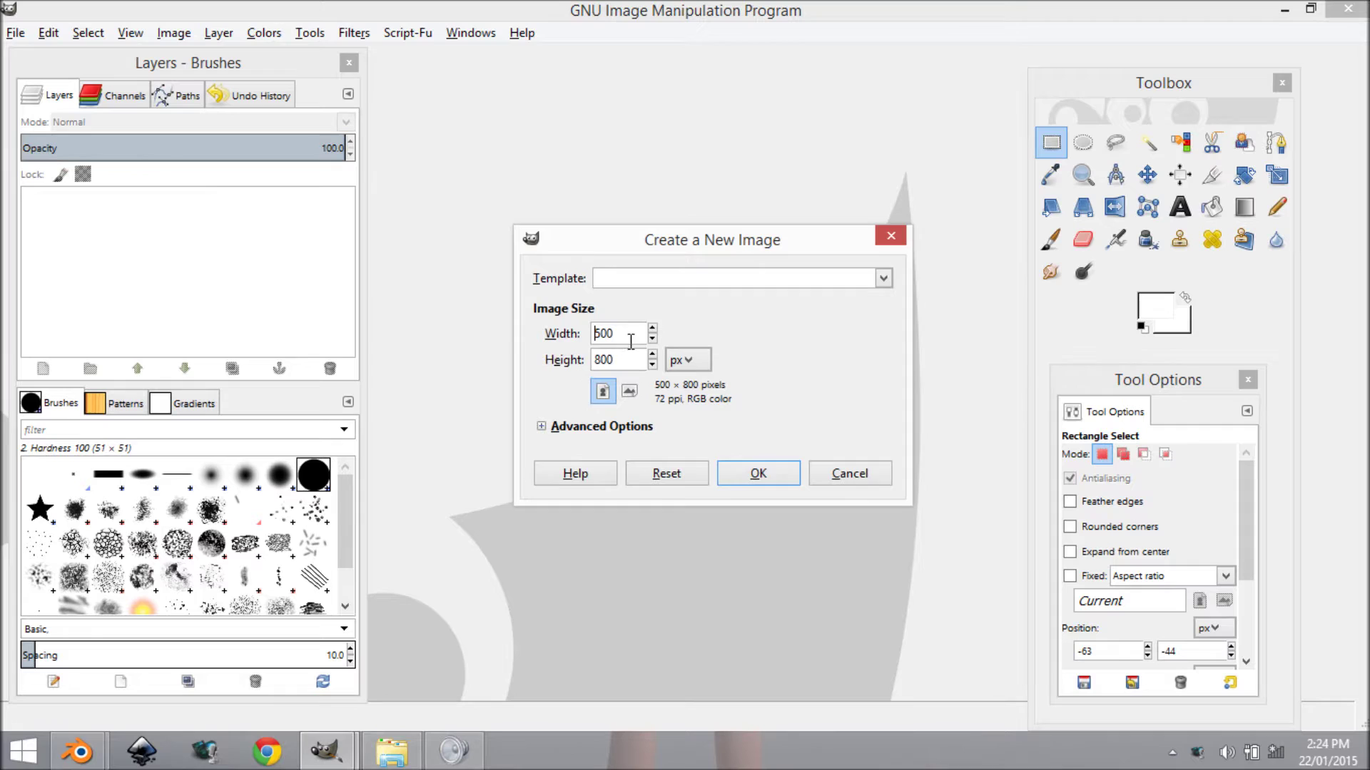
left_click(542, 427)
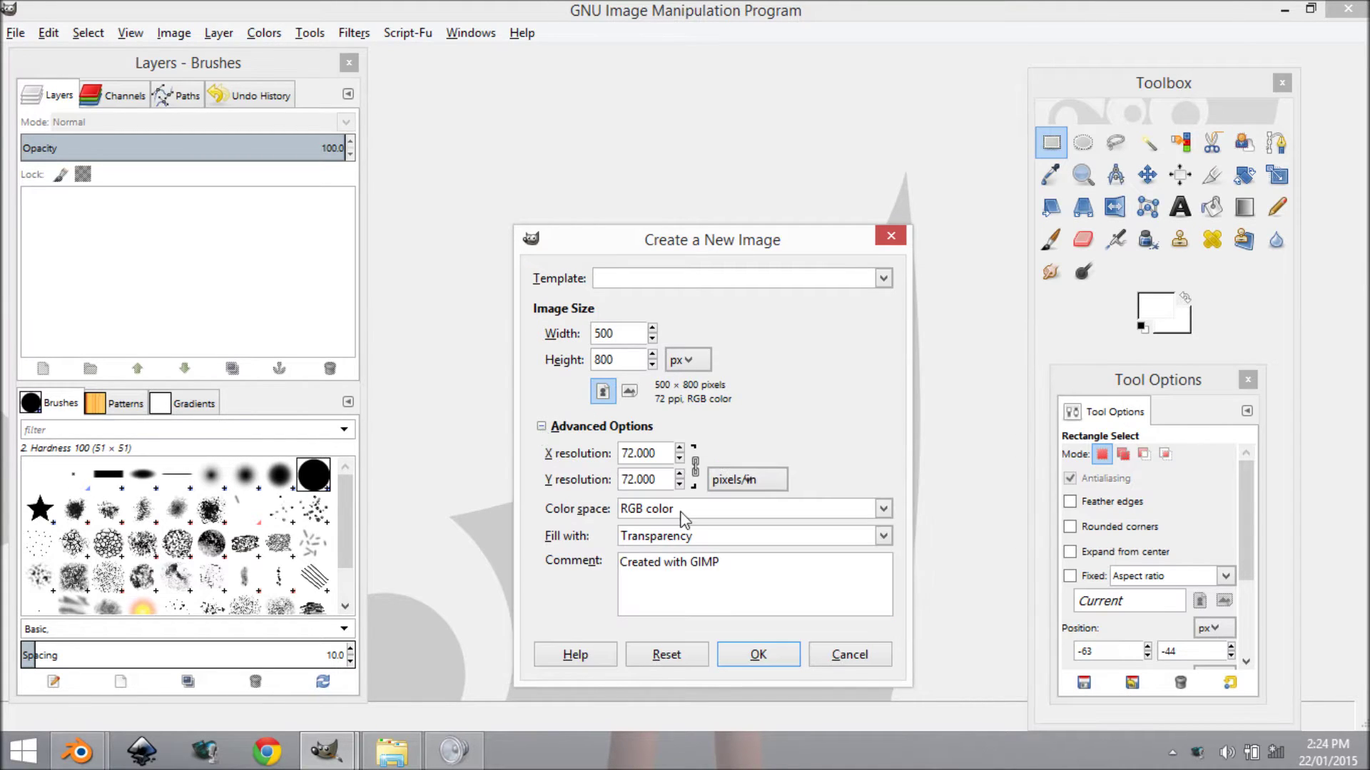
left_click(690, 549)
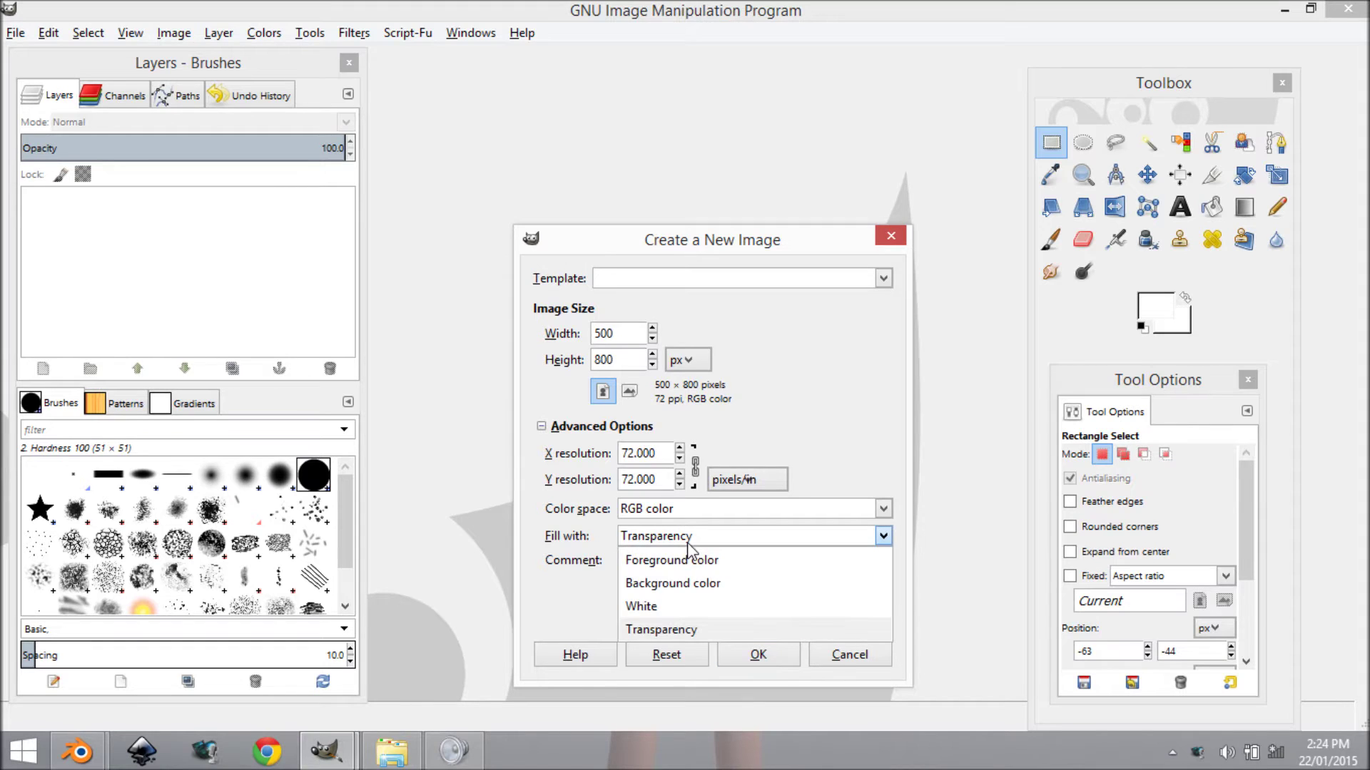
left_click(689, 548)
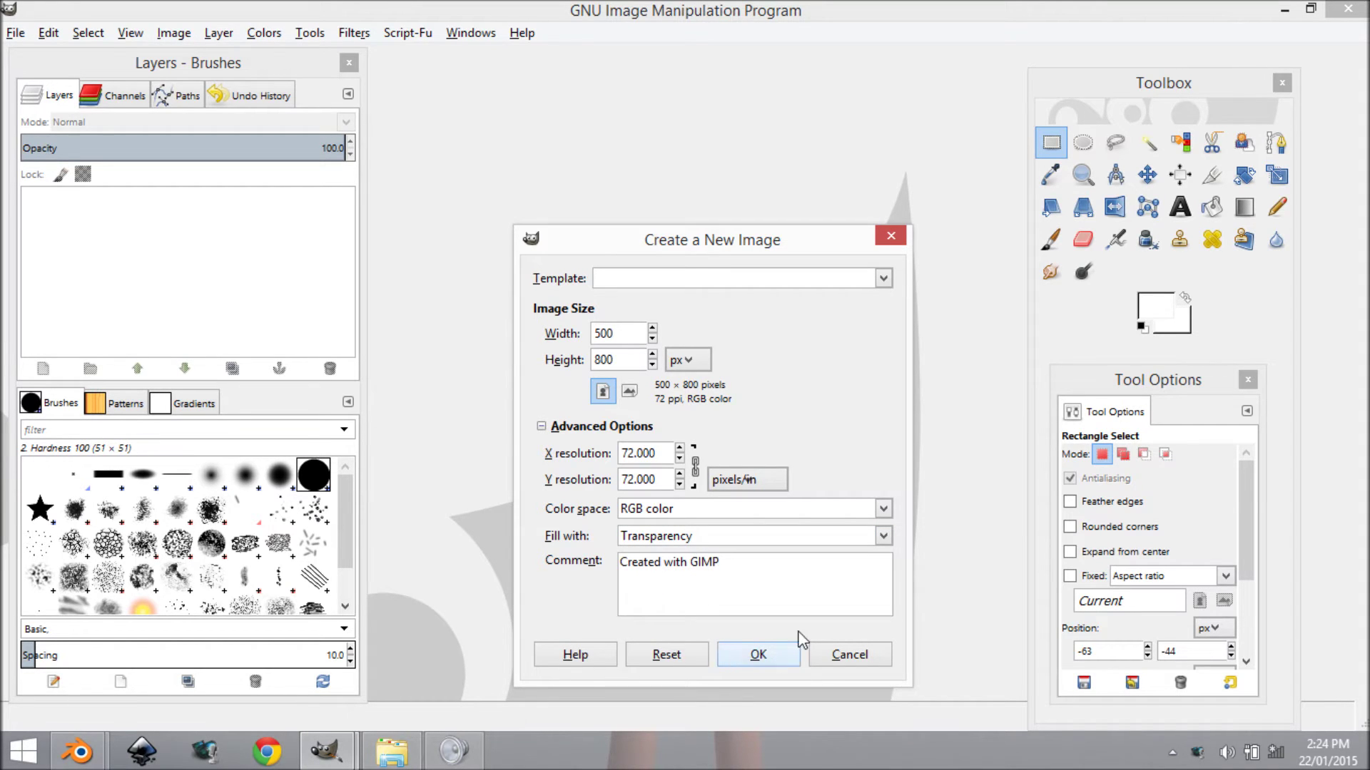
left_click(739, 661)
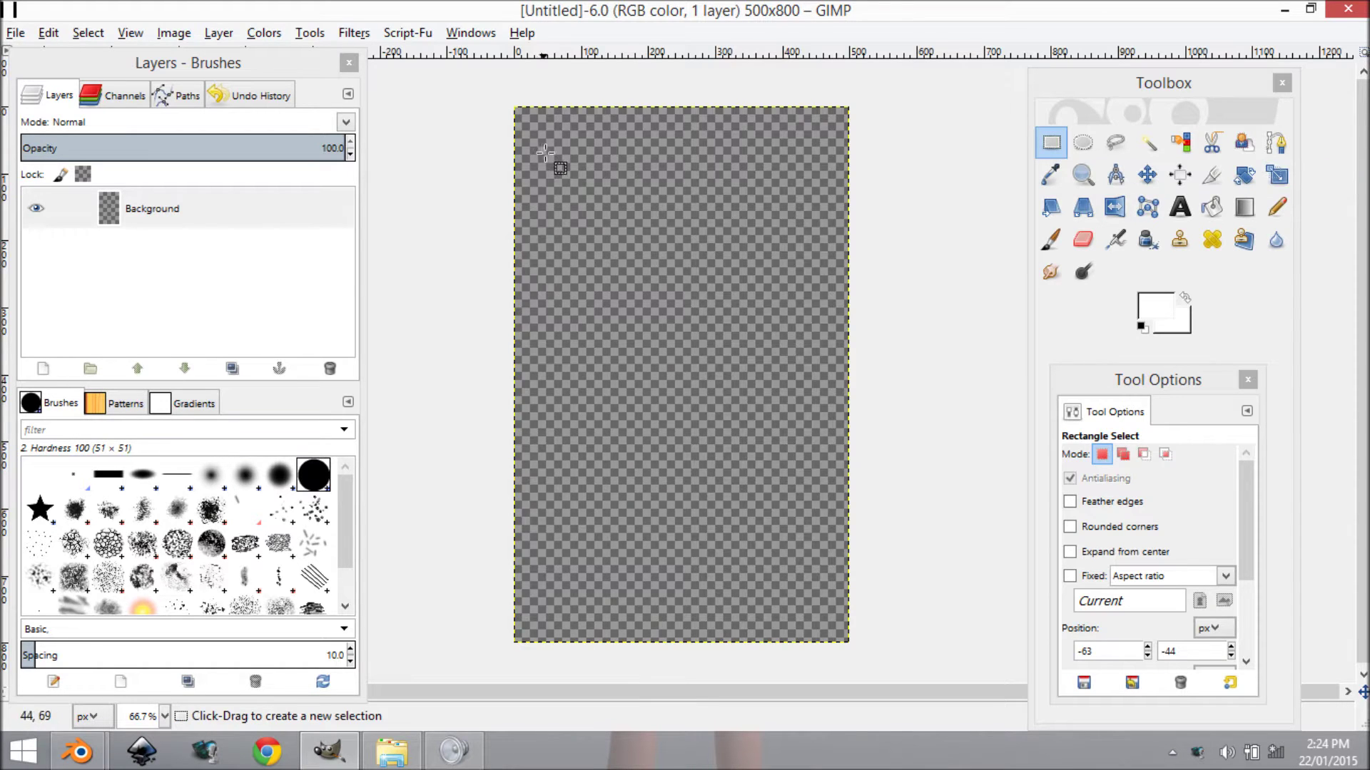
Select a tall rectangle inside the canvas starting at about 106, 91 px and fill it with white
left_click_drag(548, 146, 786, 596)
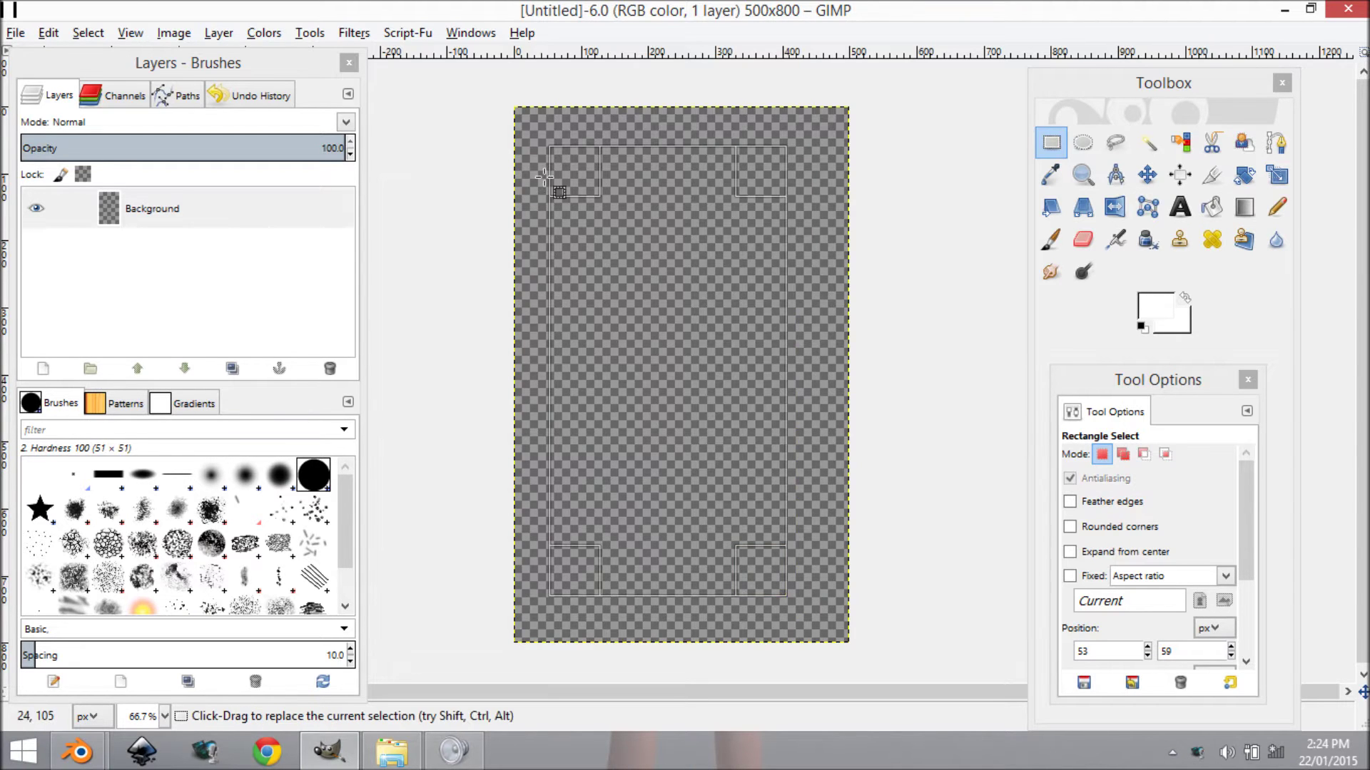
left_click_drag(573, 187, 598, 208)
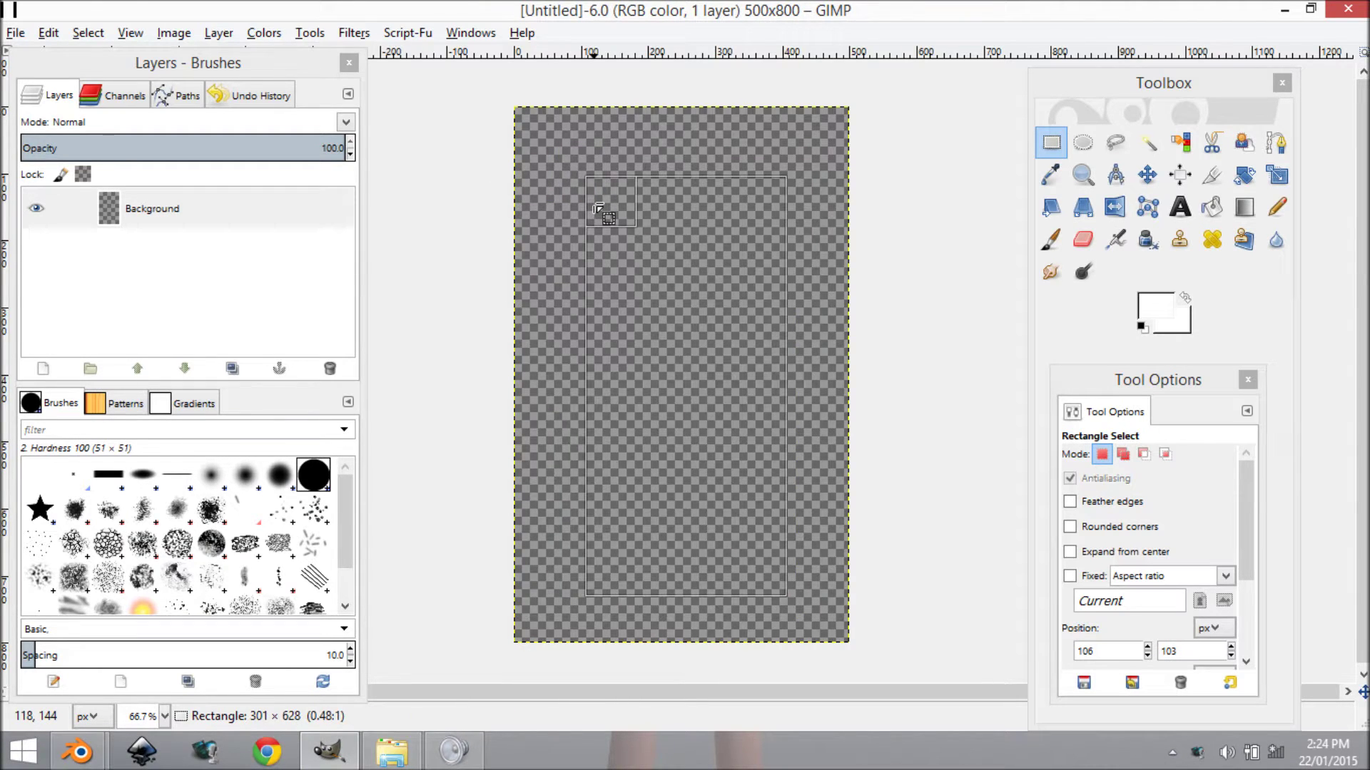
left_click_drag(777, 214, 768, 207)
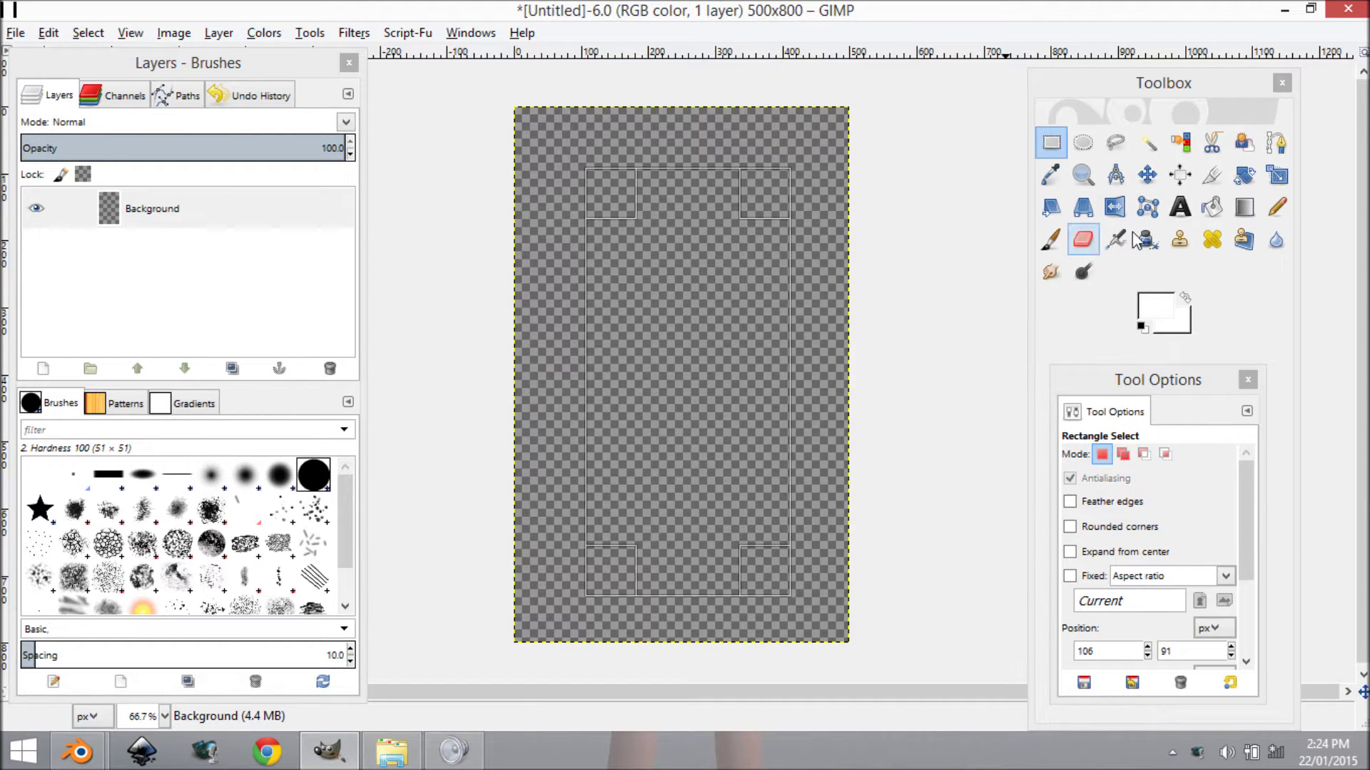
left_click(1215, 207)
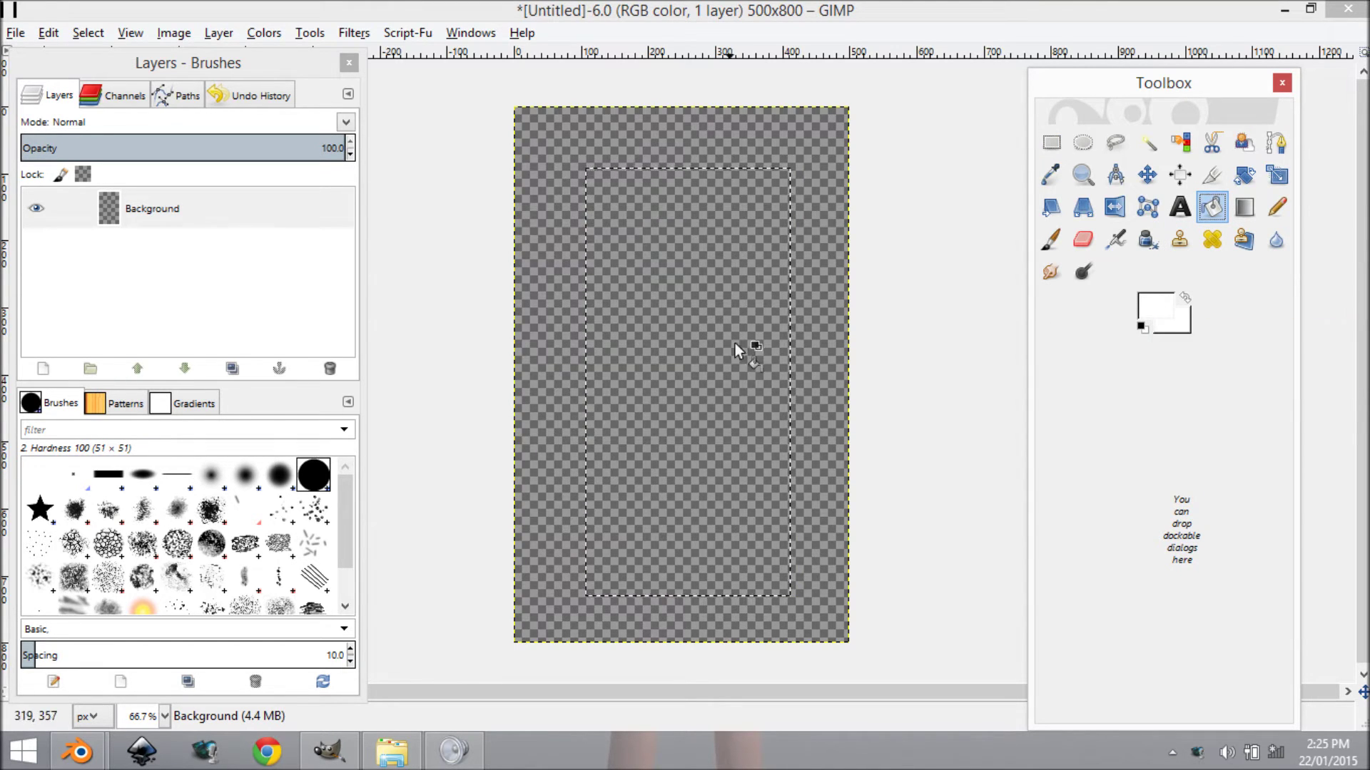
left_click(709, 297)
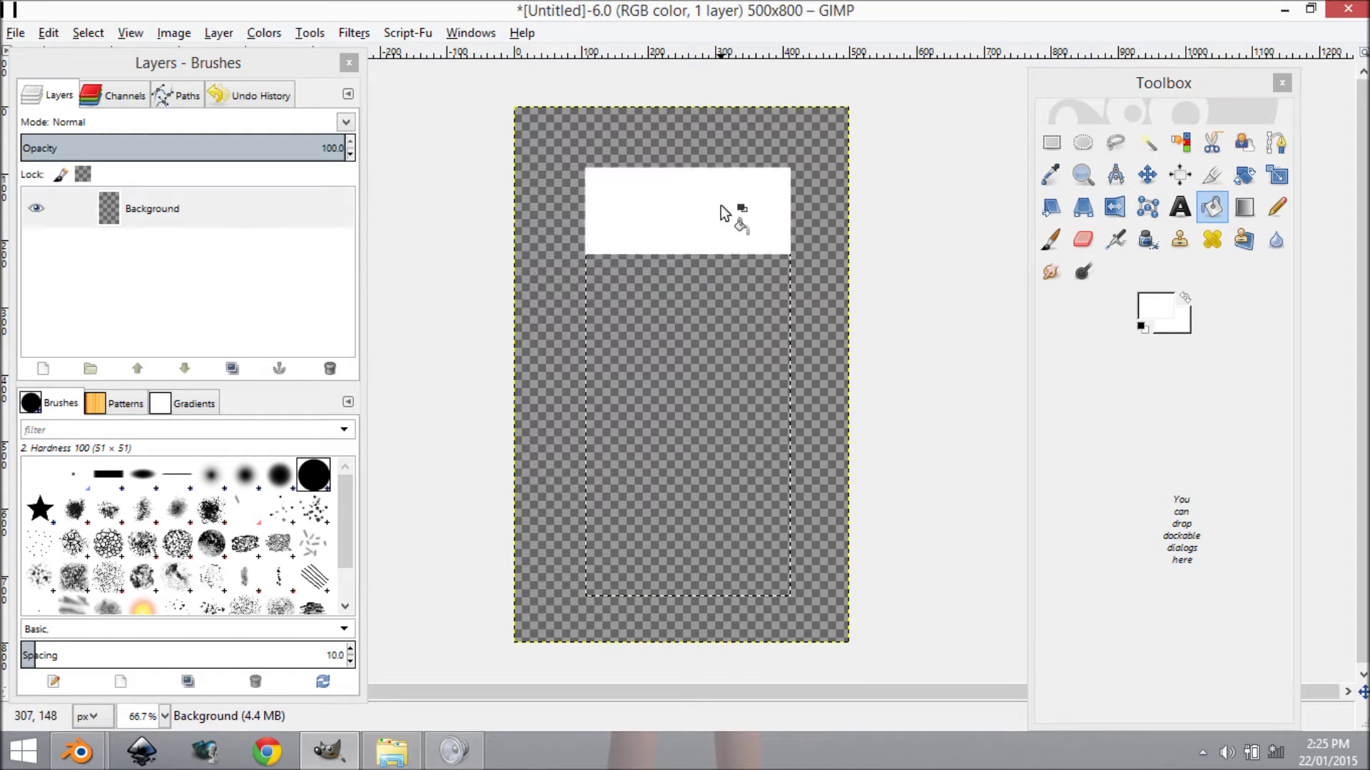
Select the whole canvas and apply an RLE Gaussian Blur with an 80 px horizontal and vertical radius
left_click(1051, 142)
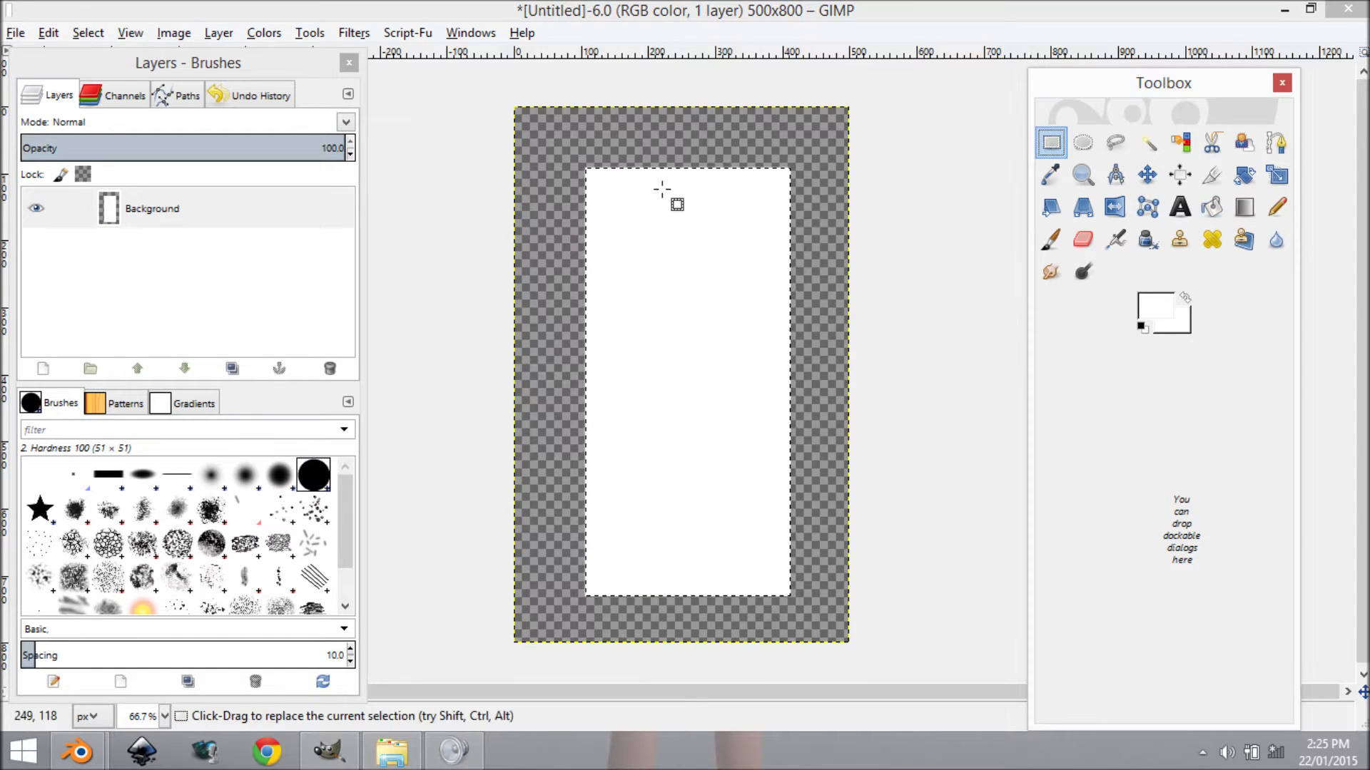
left_click_drag(497, 93, 866, 651)
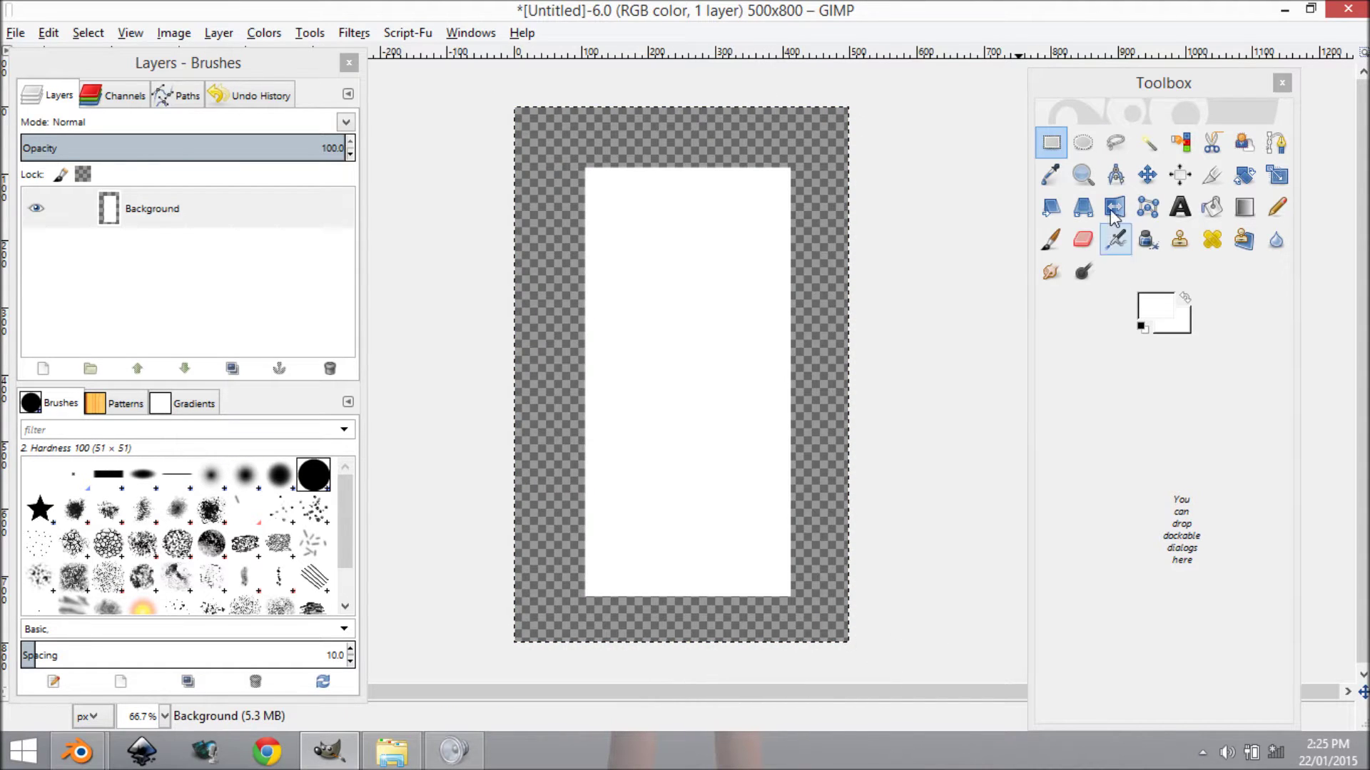
left_click(1146, 174)
middle_click_drag(893, 380, 859, 386)
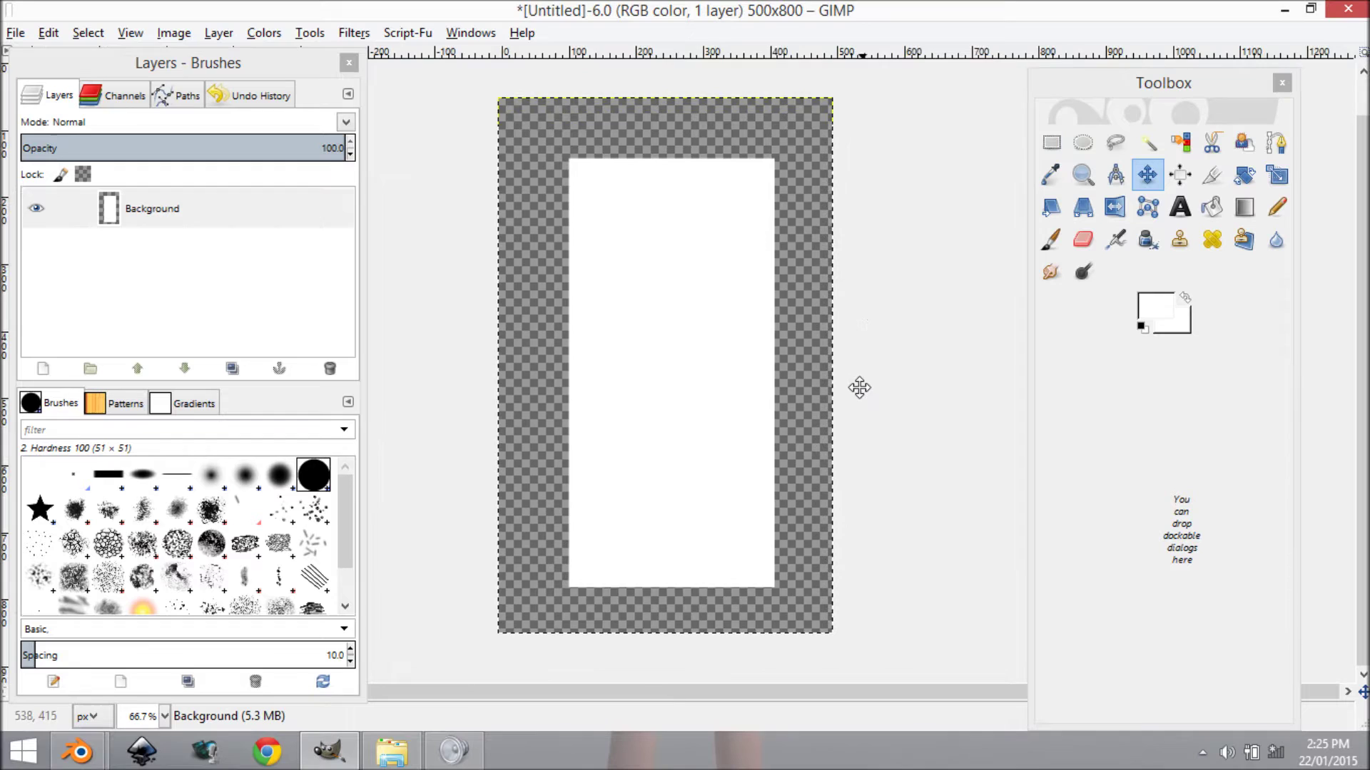
left_click(353, 34)
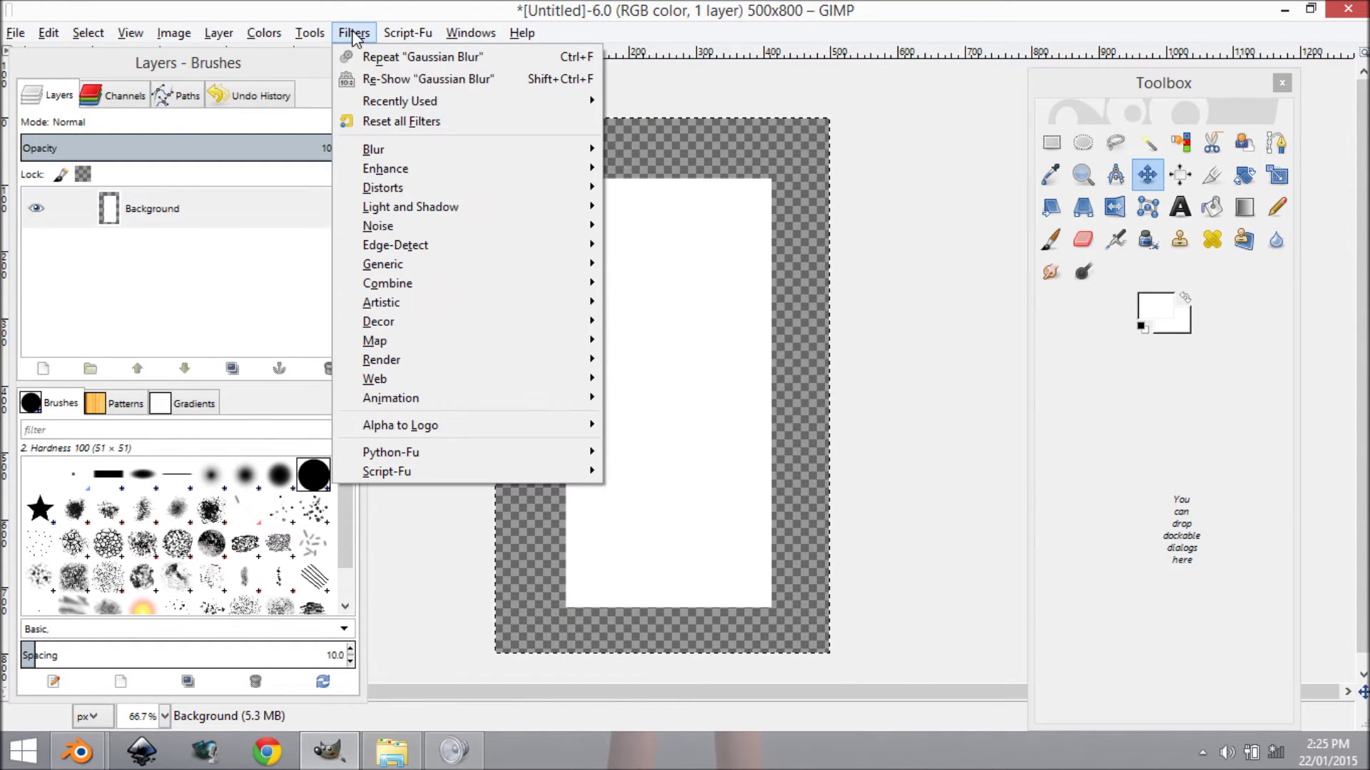
mouse_move(452, 150)
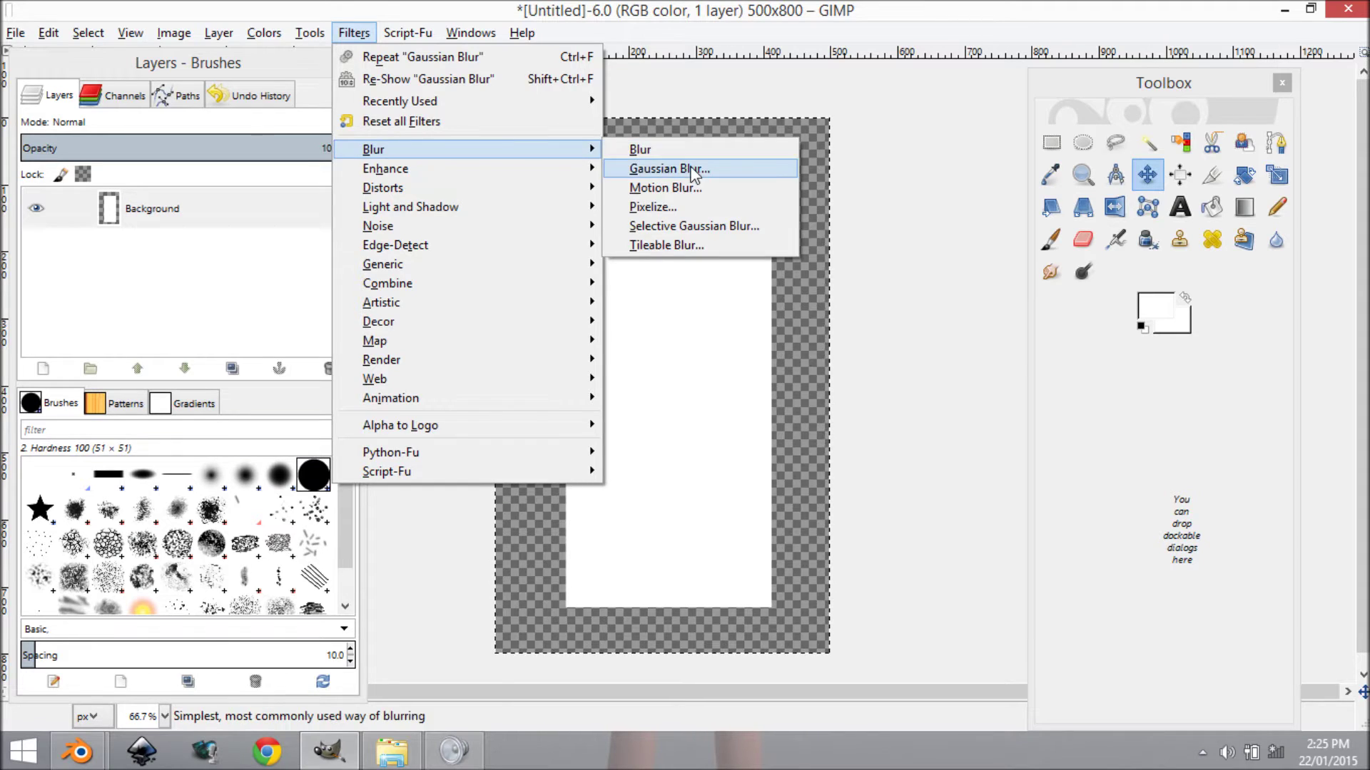
left_click(691, 169)
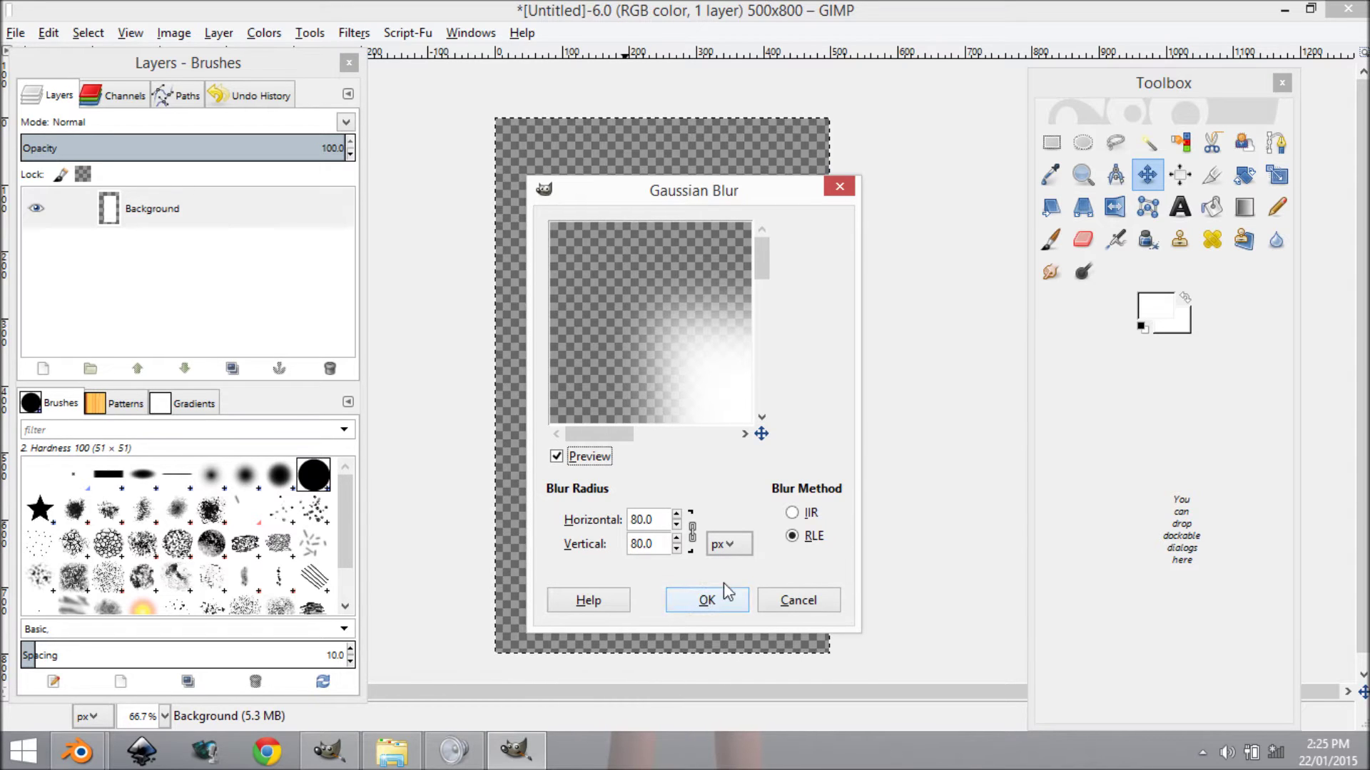
left_click(735, 603)
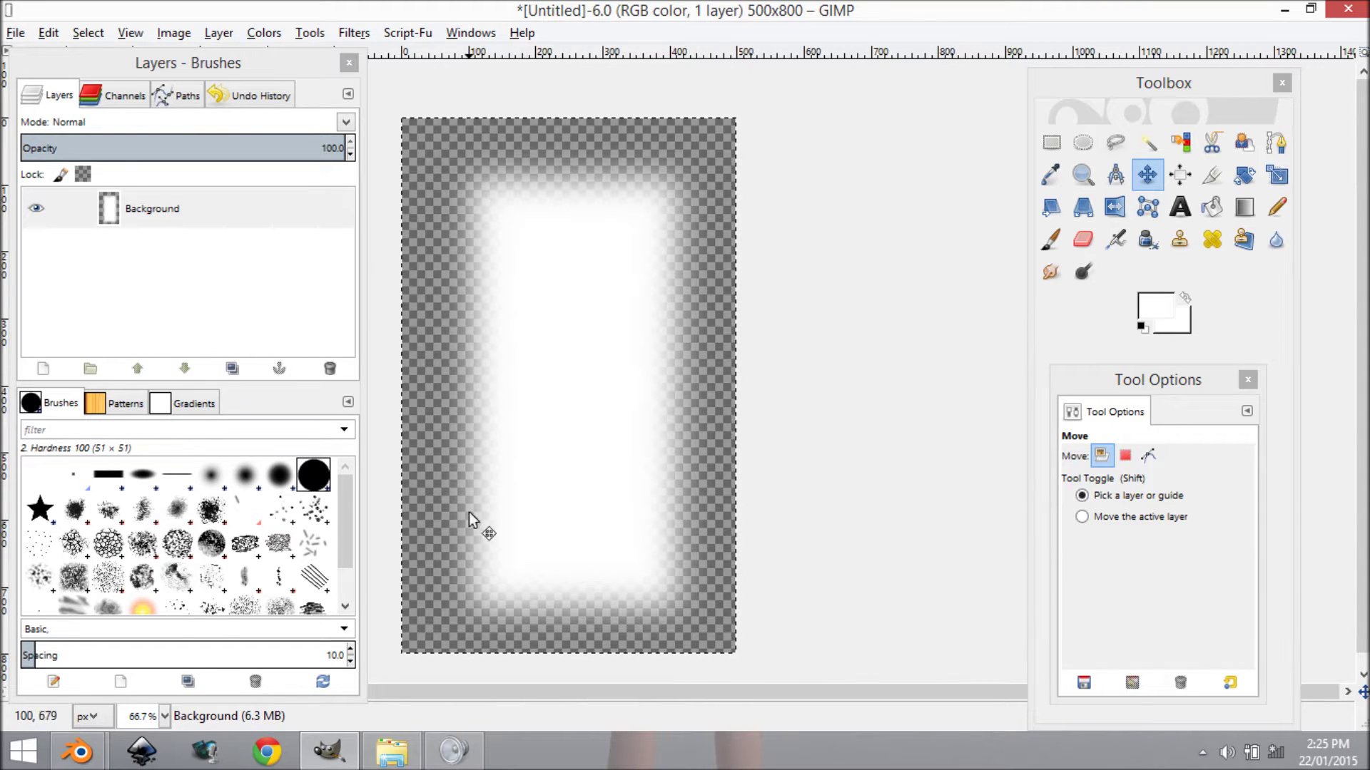
Export the blurred image as b.png into the Work folder, replacing the existing file and keeping the offered PNG options
left_click(15, 32)
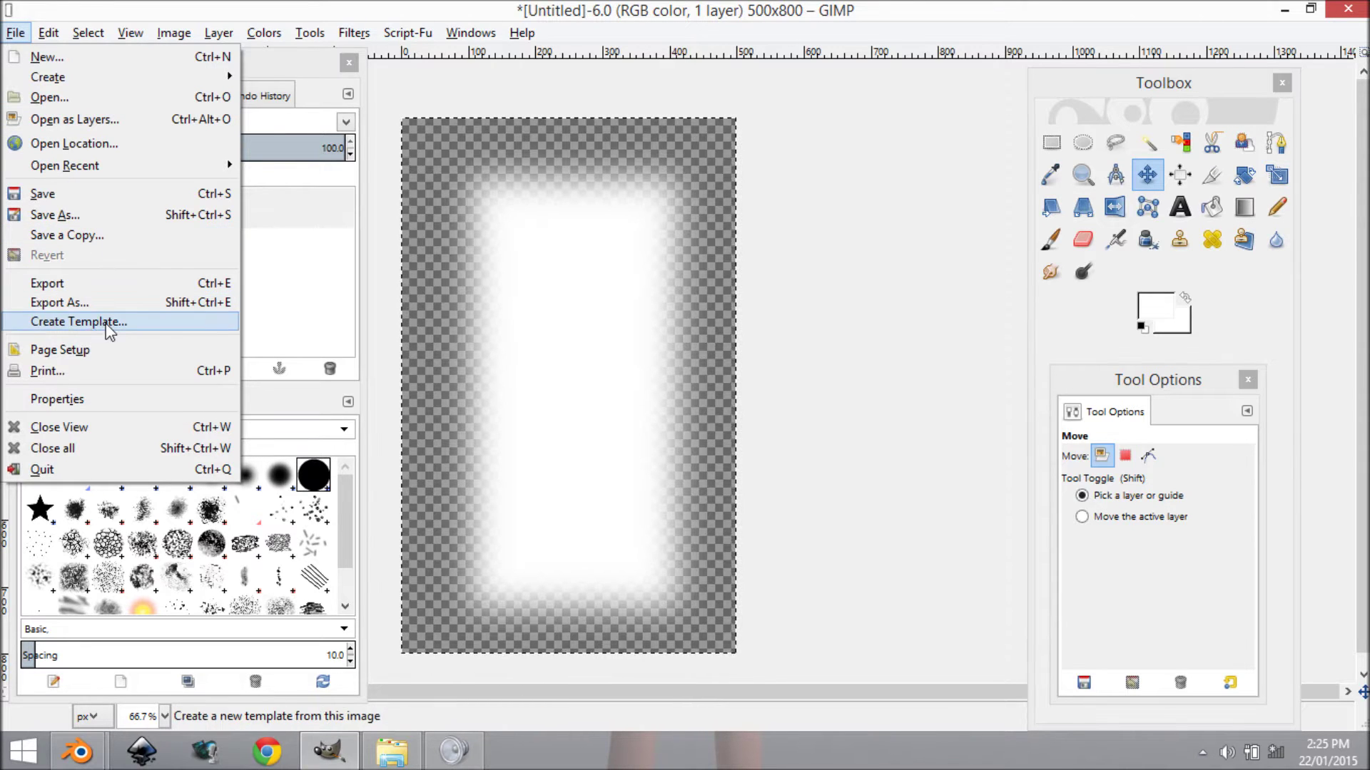
left_click(136, 305)
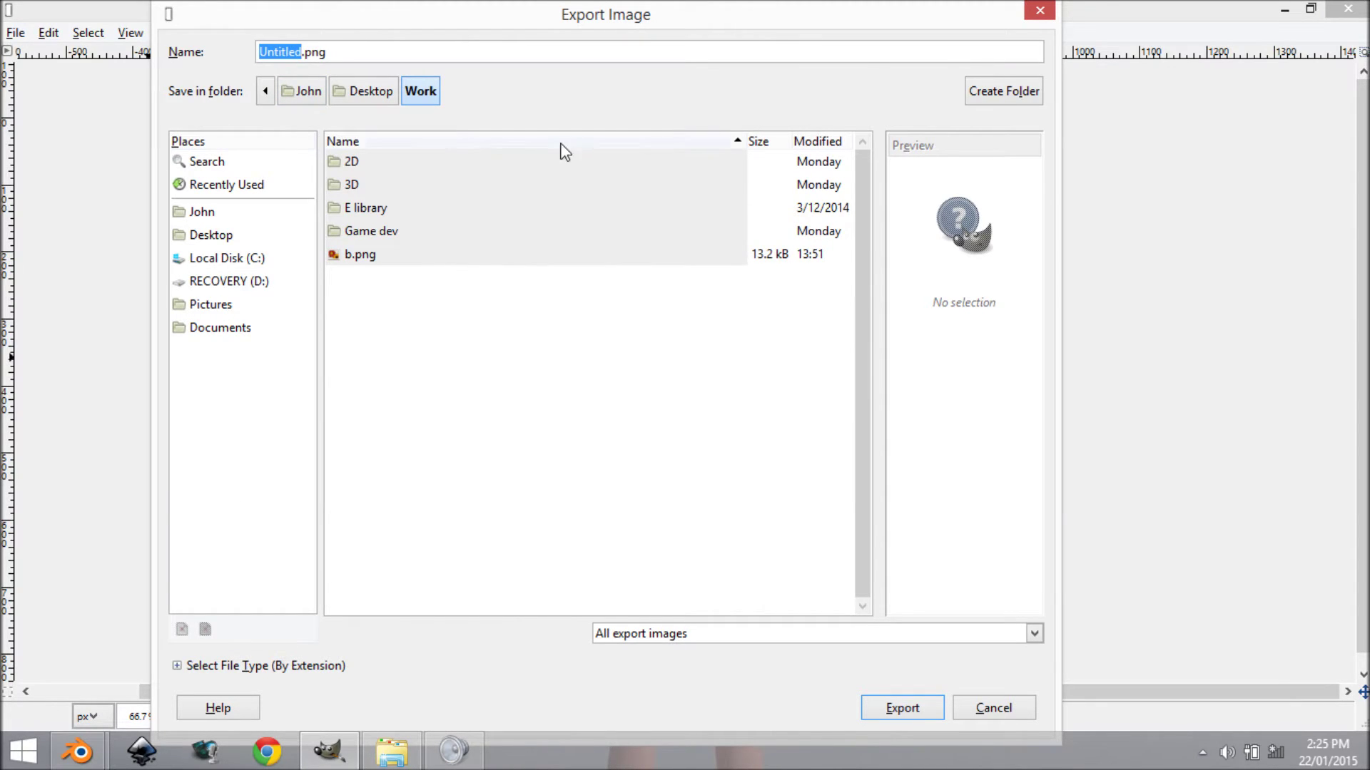
left_click(385, 261)
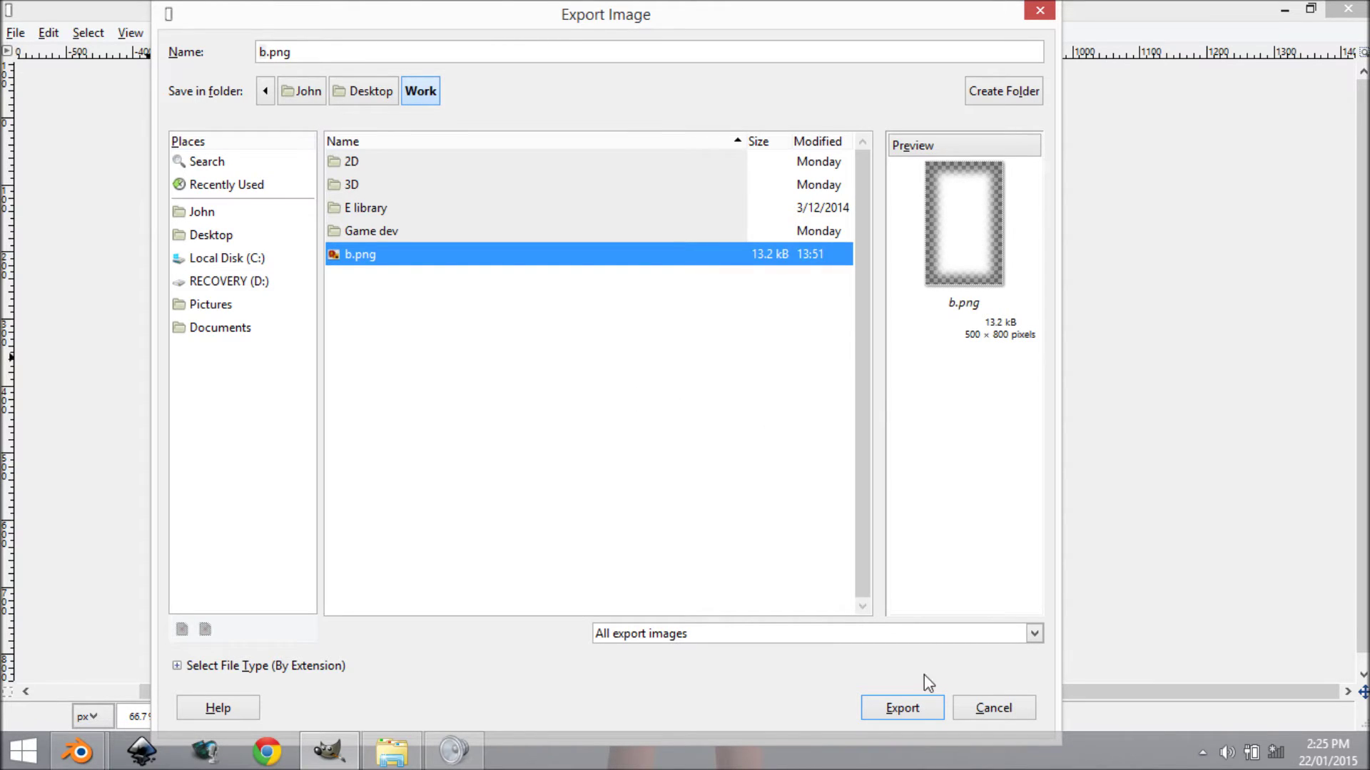
left_click(912, 709)
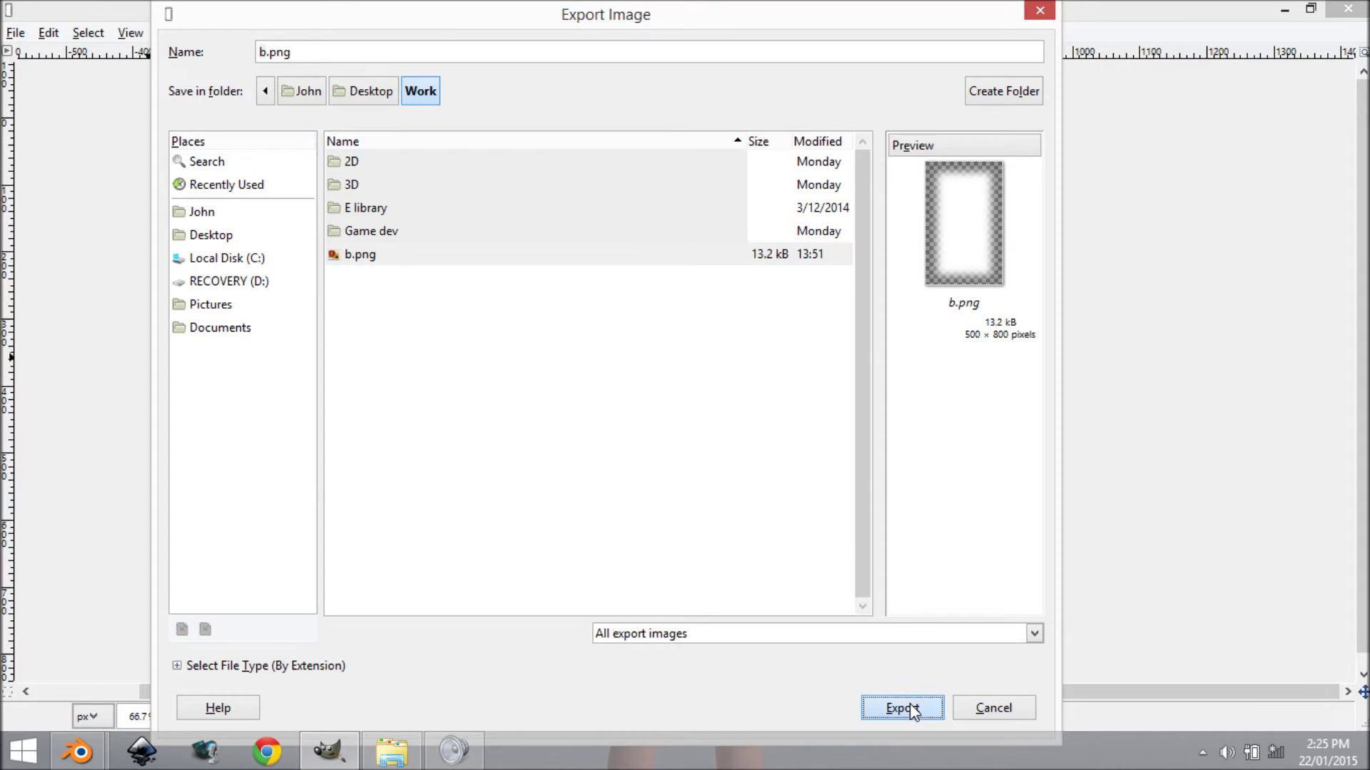
left_click(747, 456)
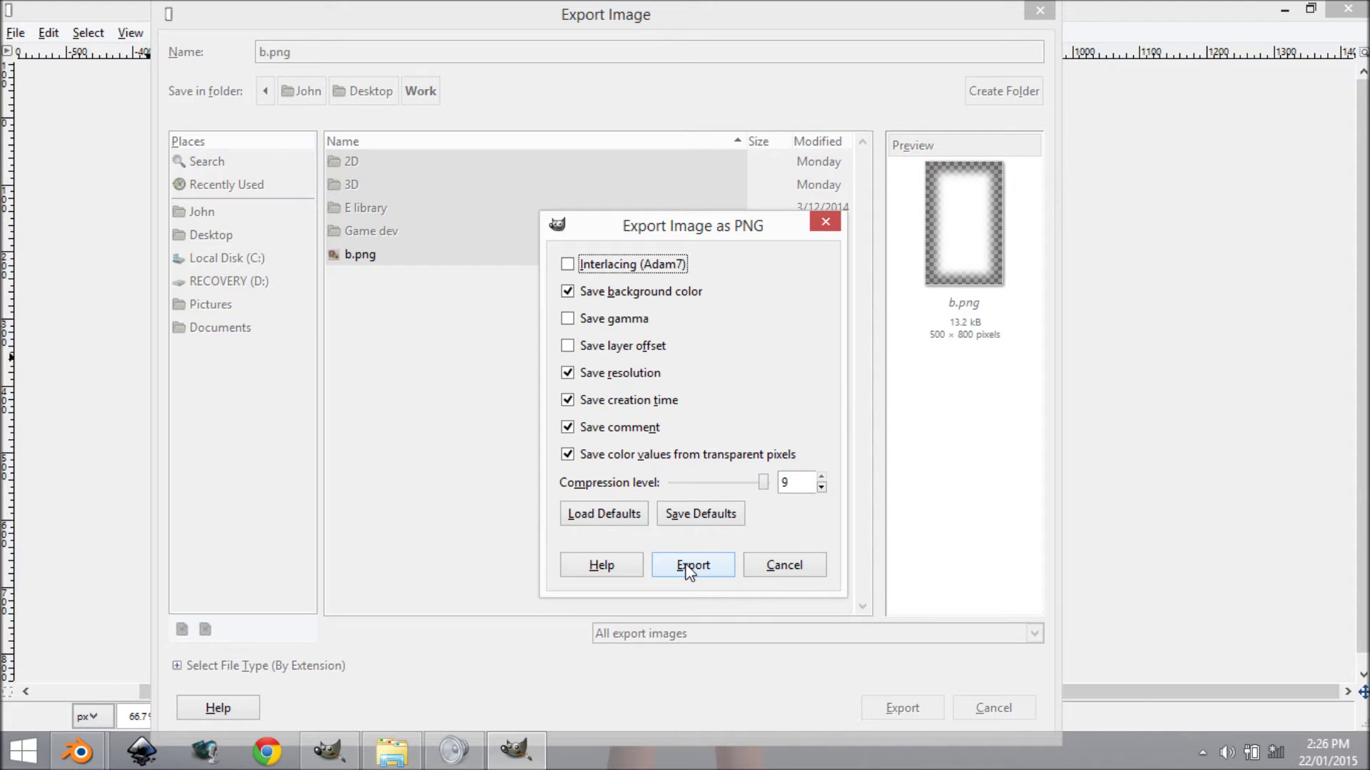
left_click(686, 563)
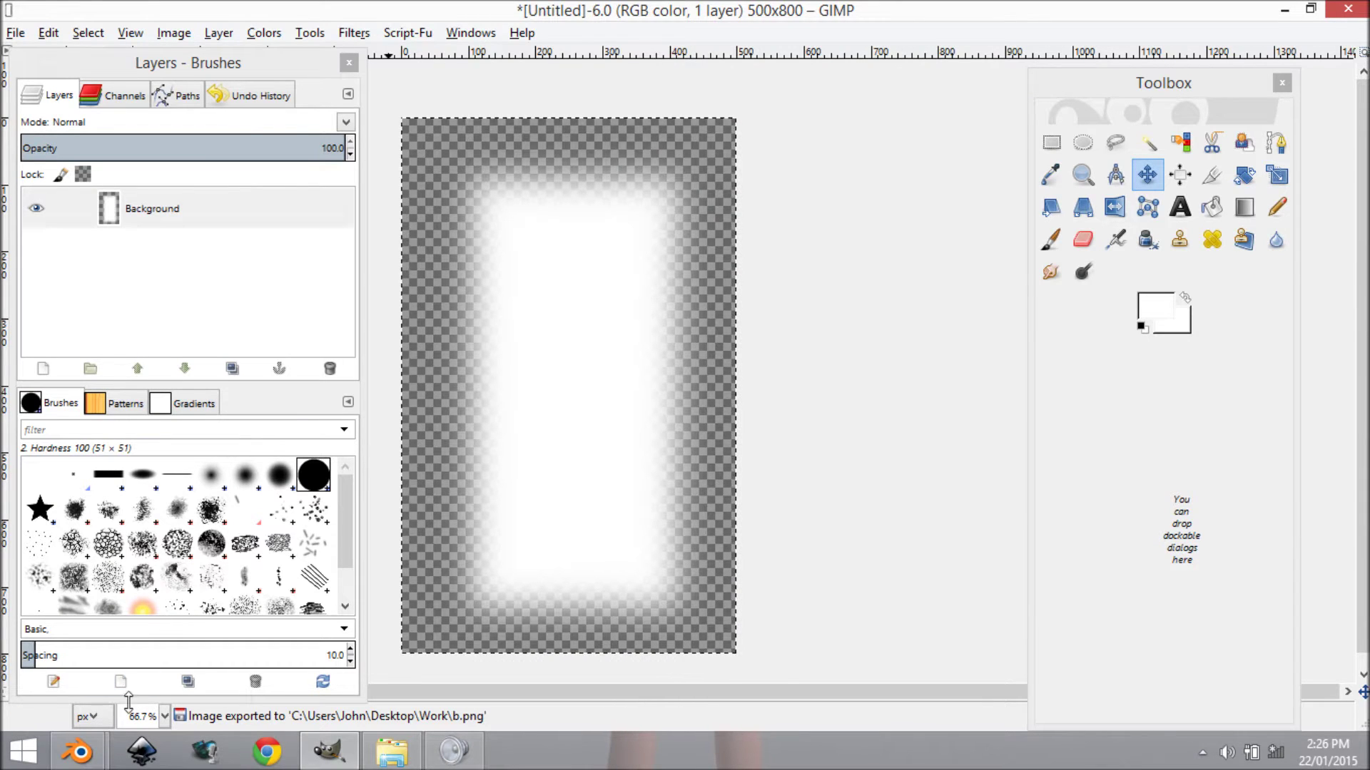
Switch to the empty Blender scene and delete the default cube
mouse_move(75, 752)
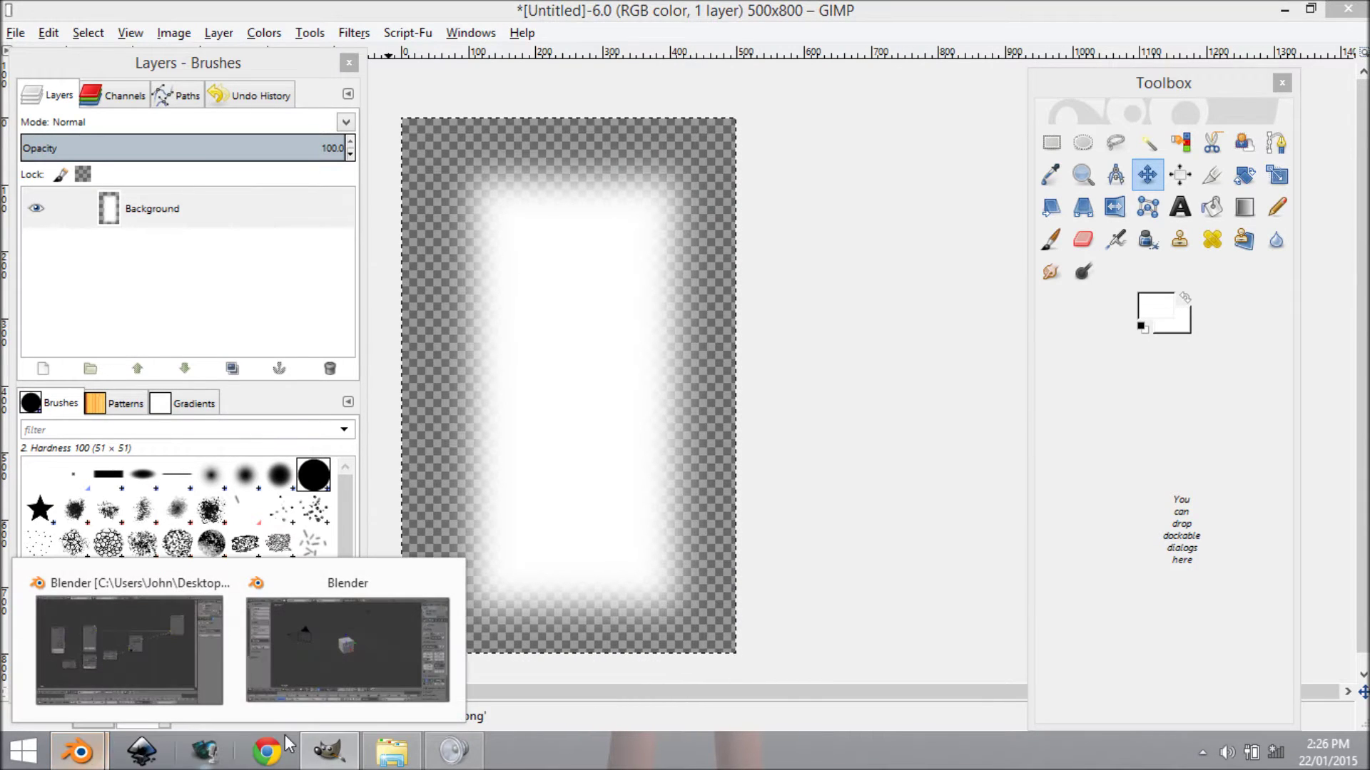
left_click(409, 648)
middle_click_drag(559, 246, 804, 296)
key("x")
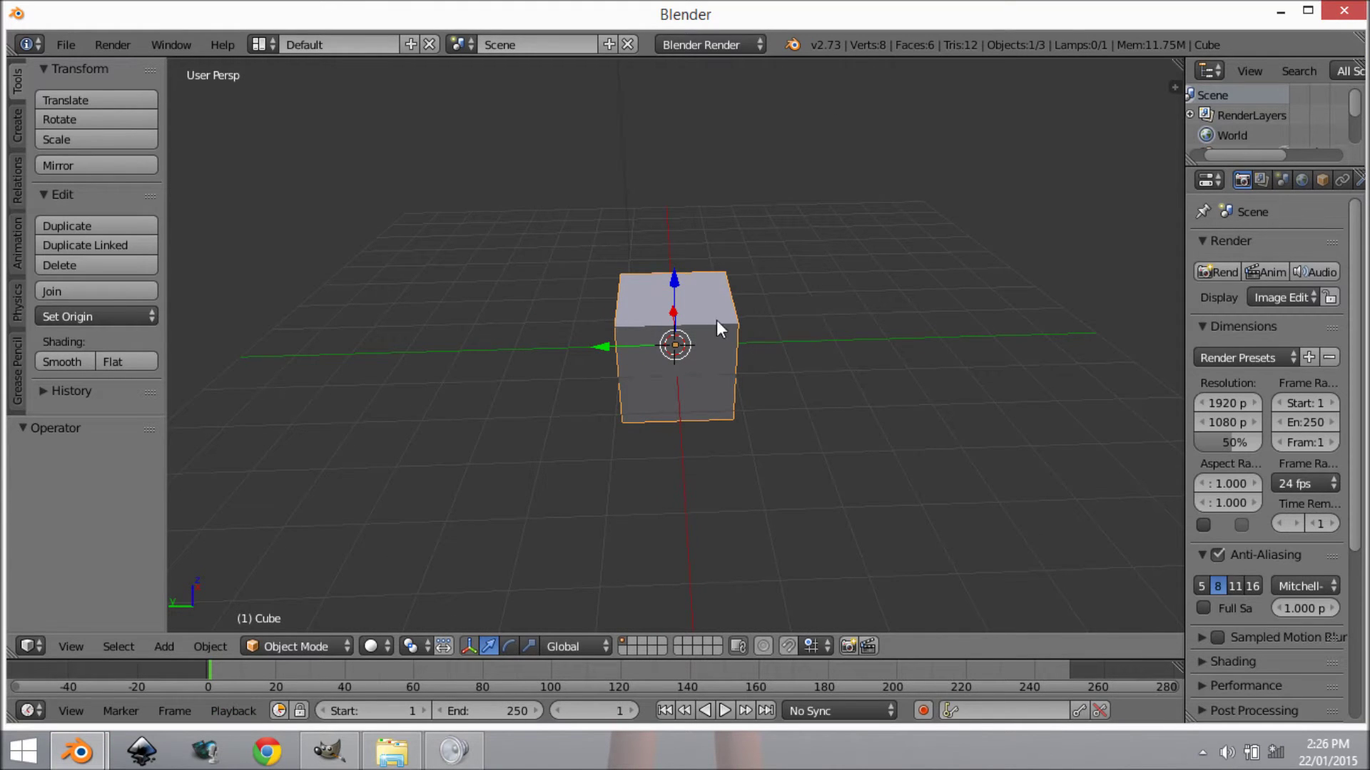
left_click(702, 326)
middle_click_drag(702, 326, 834, 329)
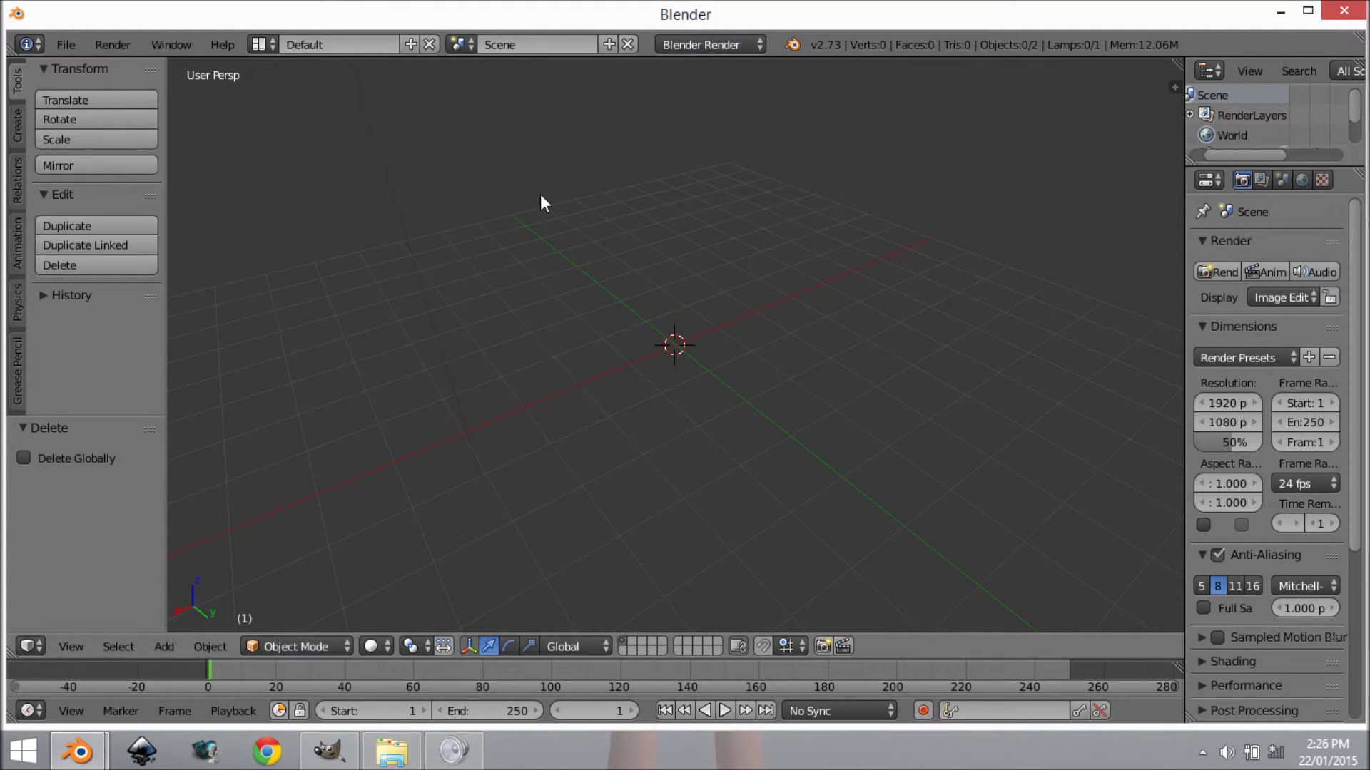
Check in the Import-Export add-on preferences whether Import Images as Planes is enabled
left_click(78, 47)
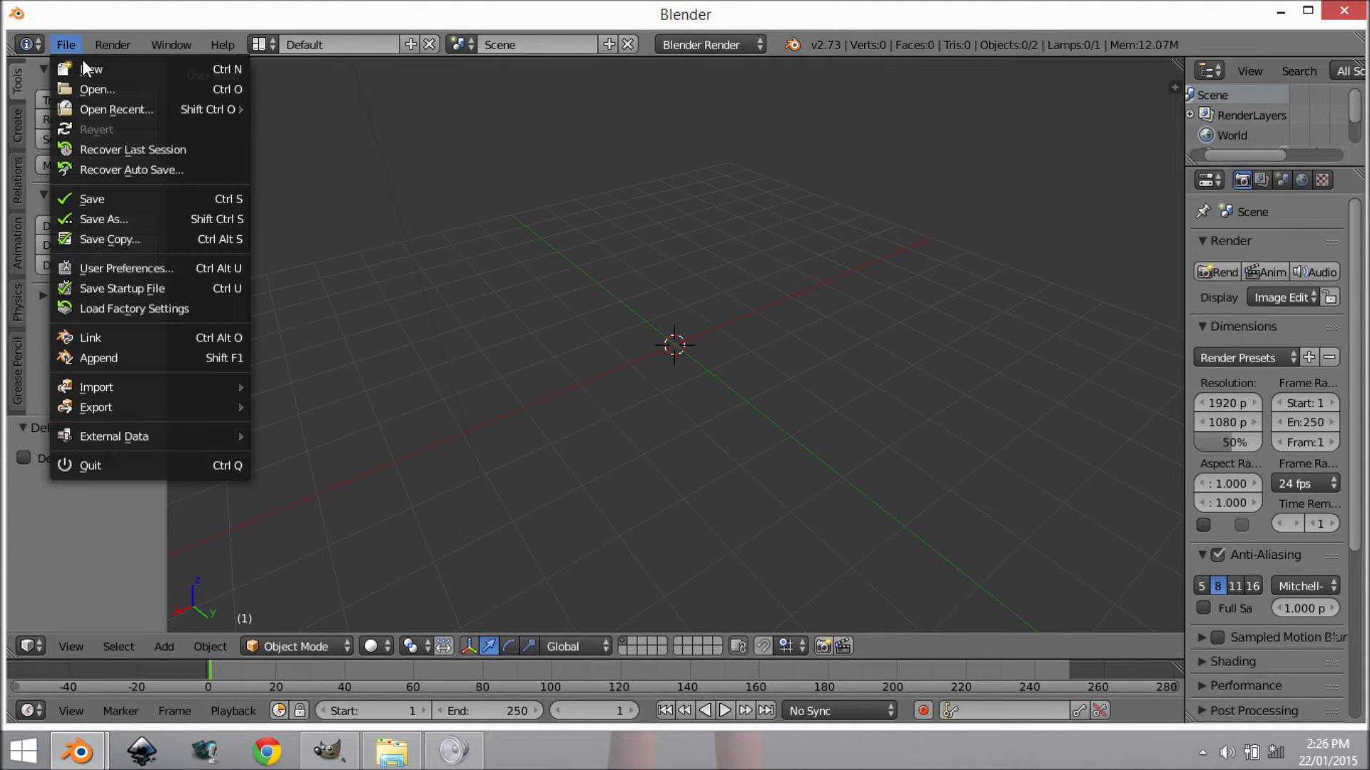
left_click(126, 269)
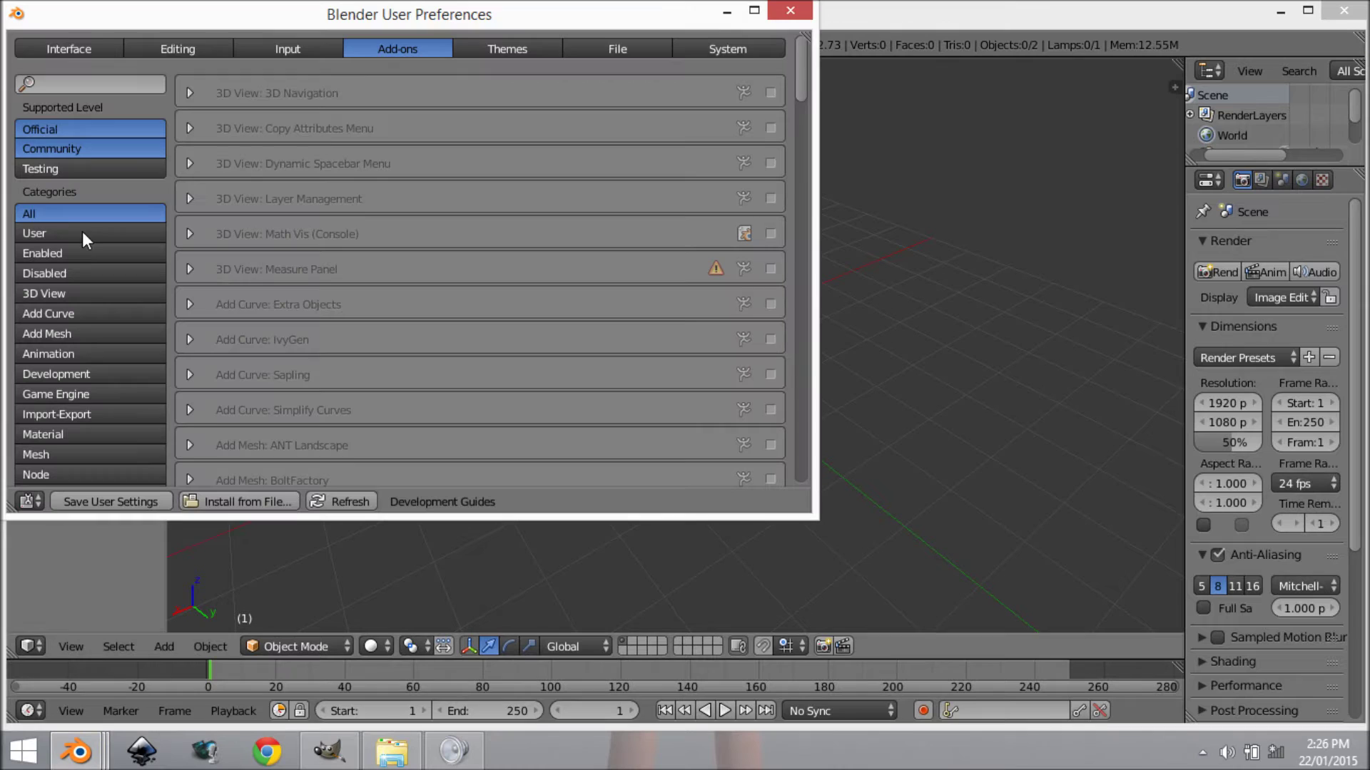
left_click(95, 420)
scroll(525, 331, "down", 10)
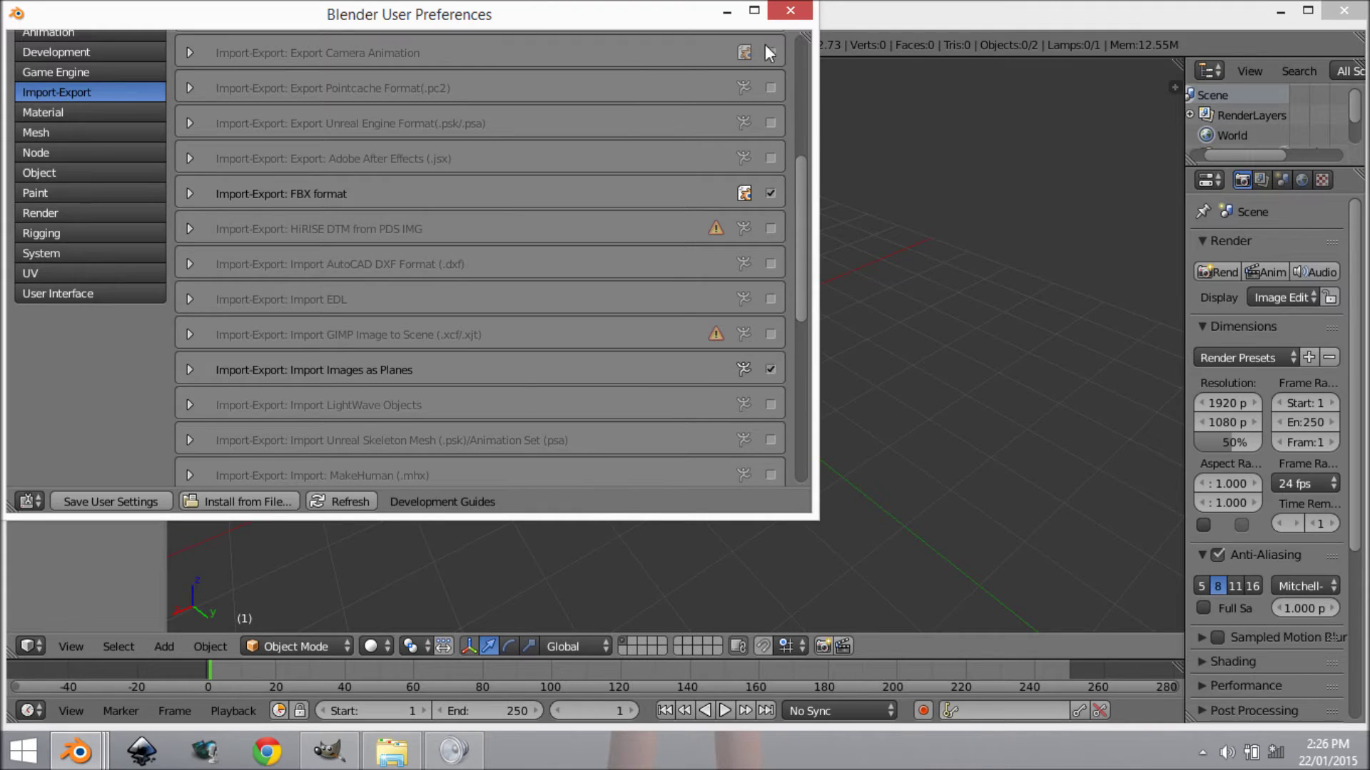
left_click(789, 10)
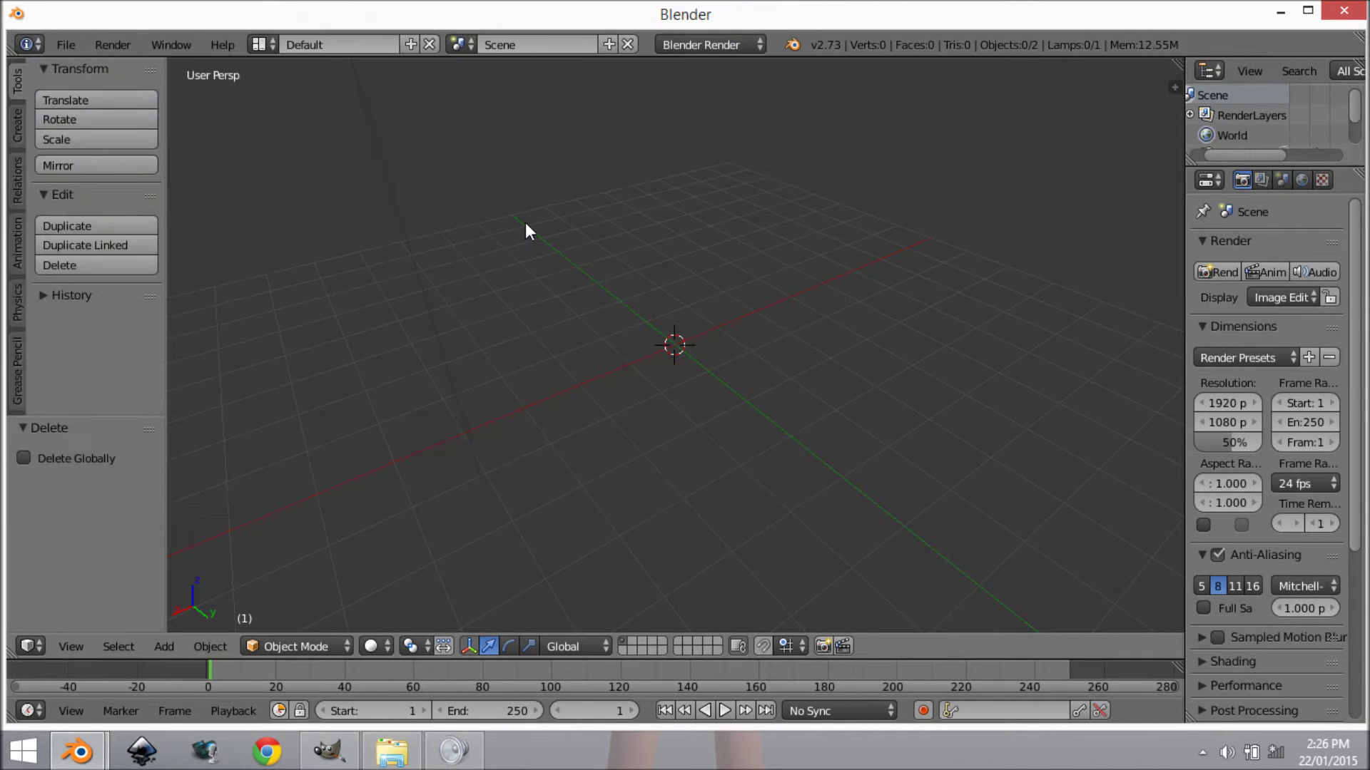
Import b.png from the Work folder into the scene with Images as Planes
key("shift+a")
mouse_move(525, 224)
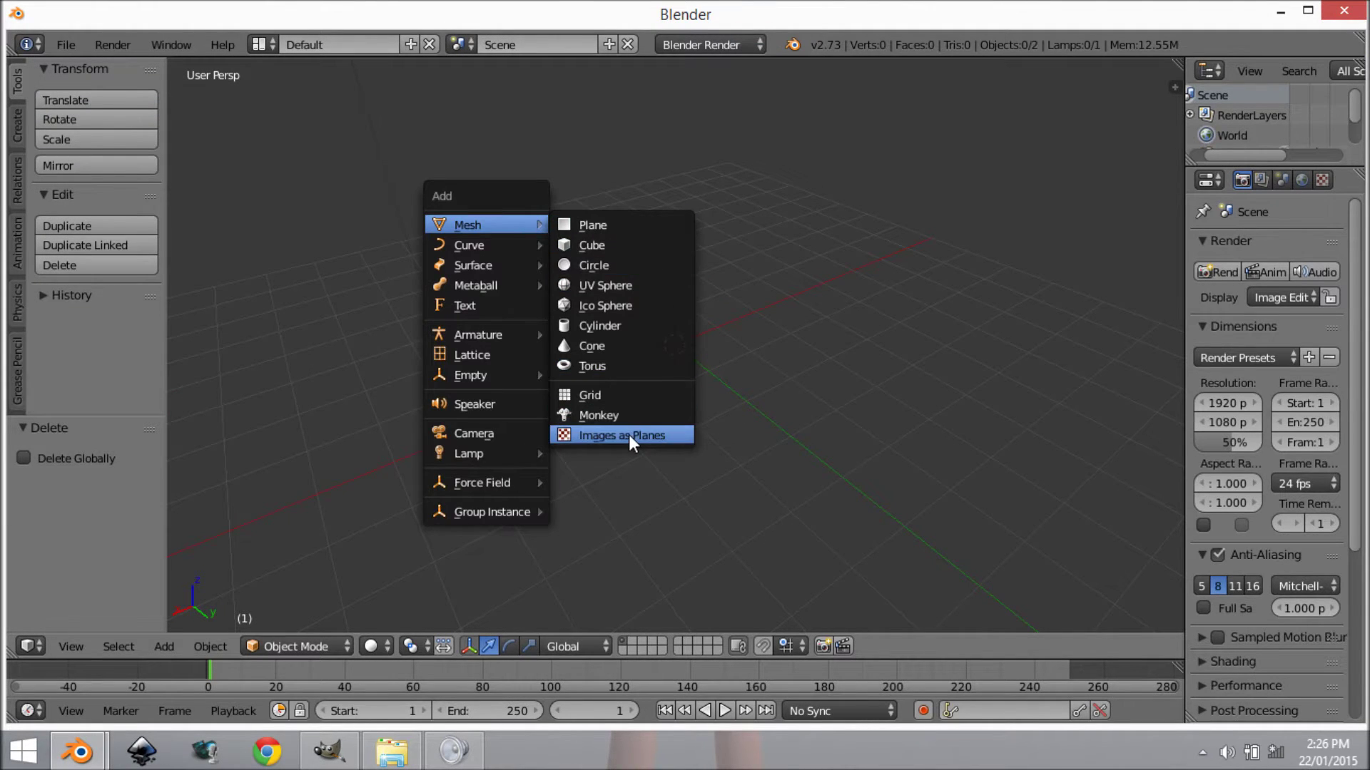
left_click(665, 433)
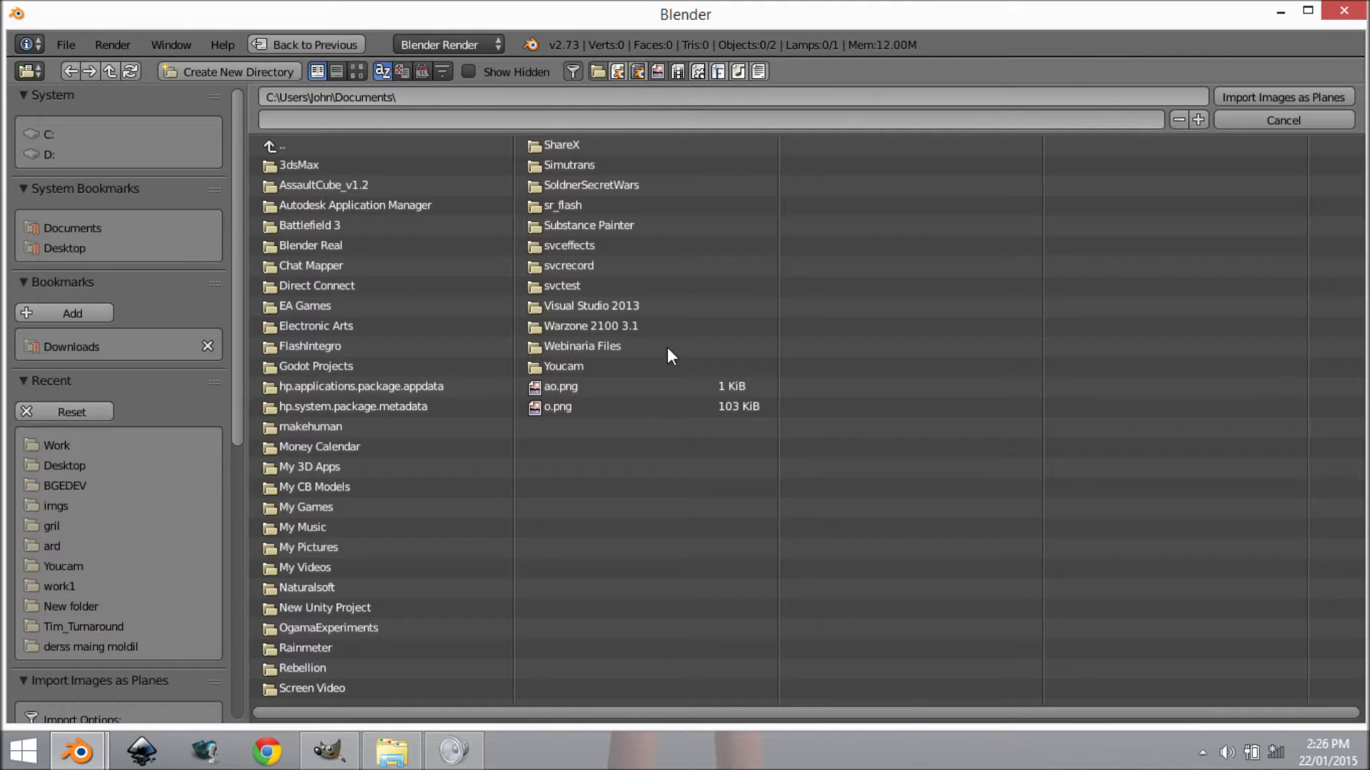
left_click(80, 446)
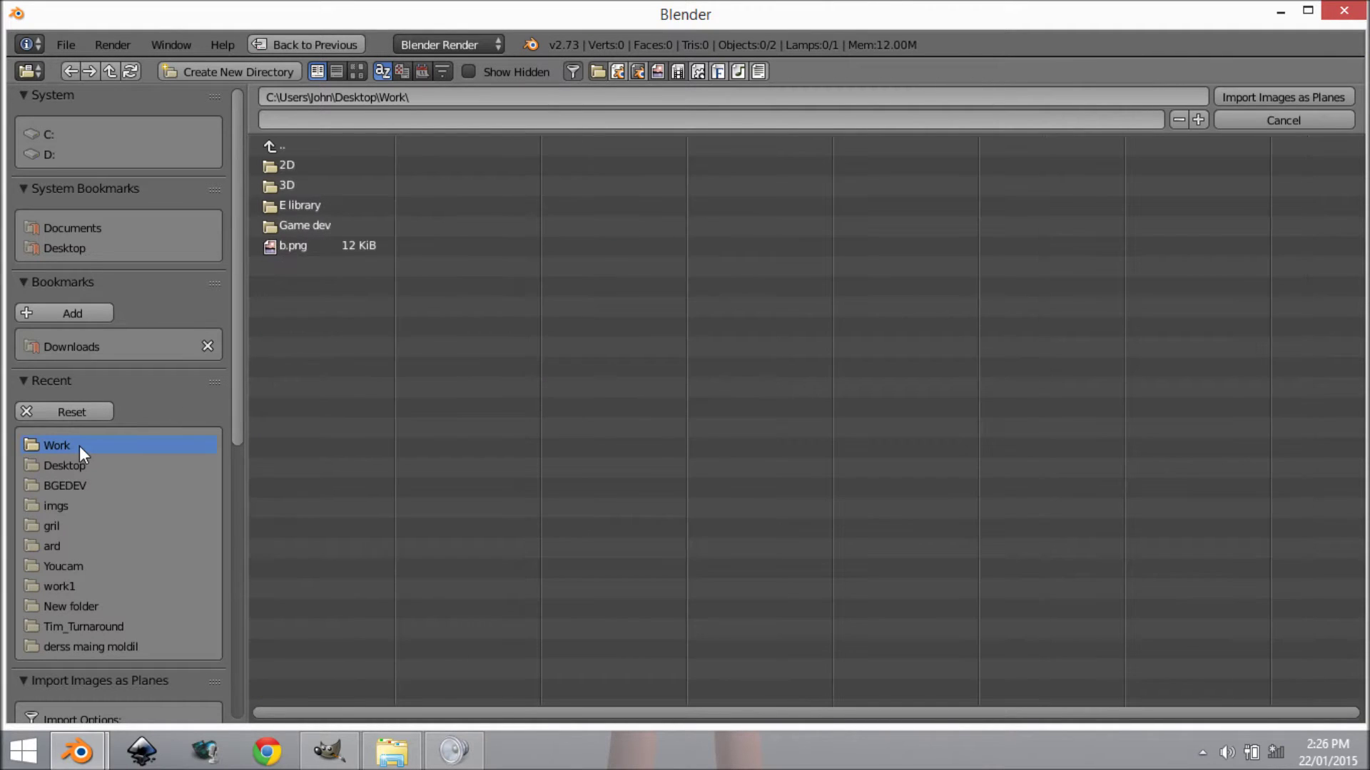
left_click(356, 70)
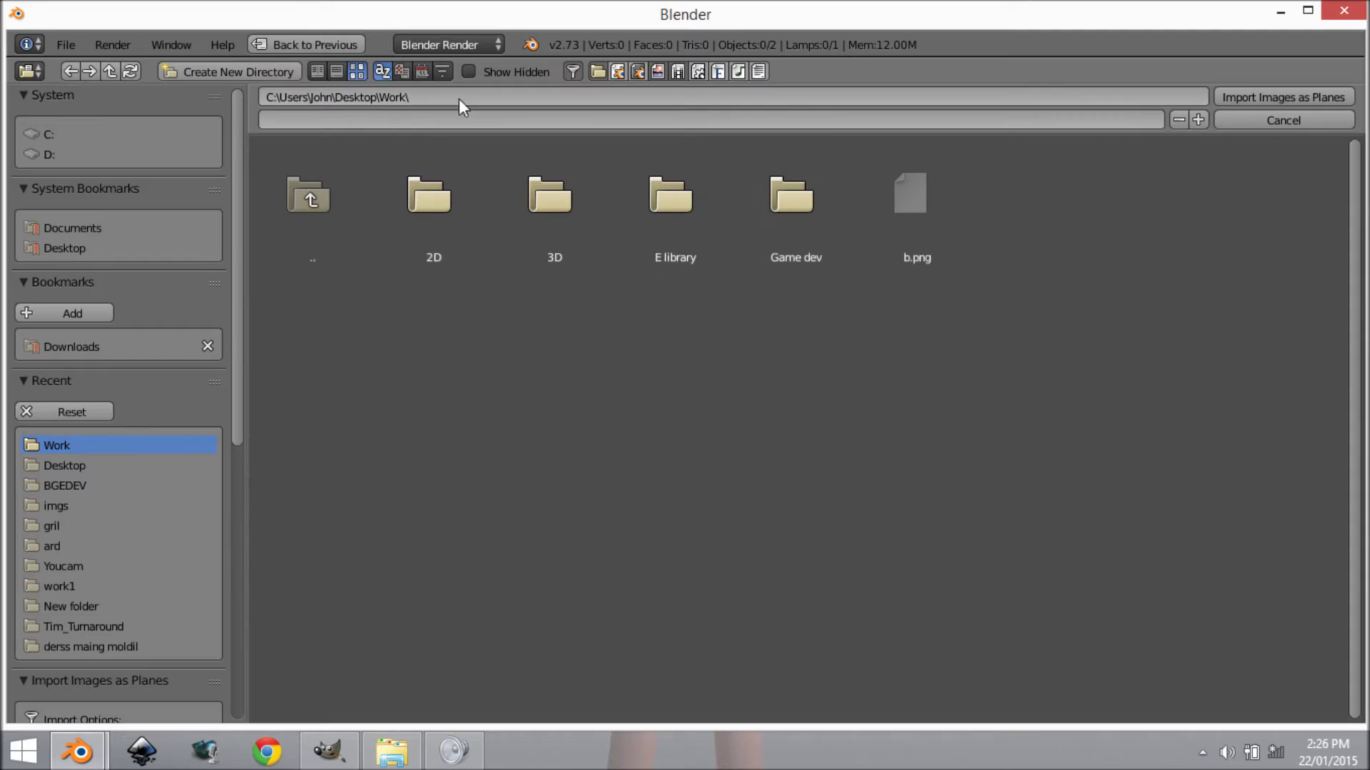
left_click(916, 193)
left_click(1251, 92)
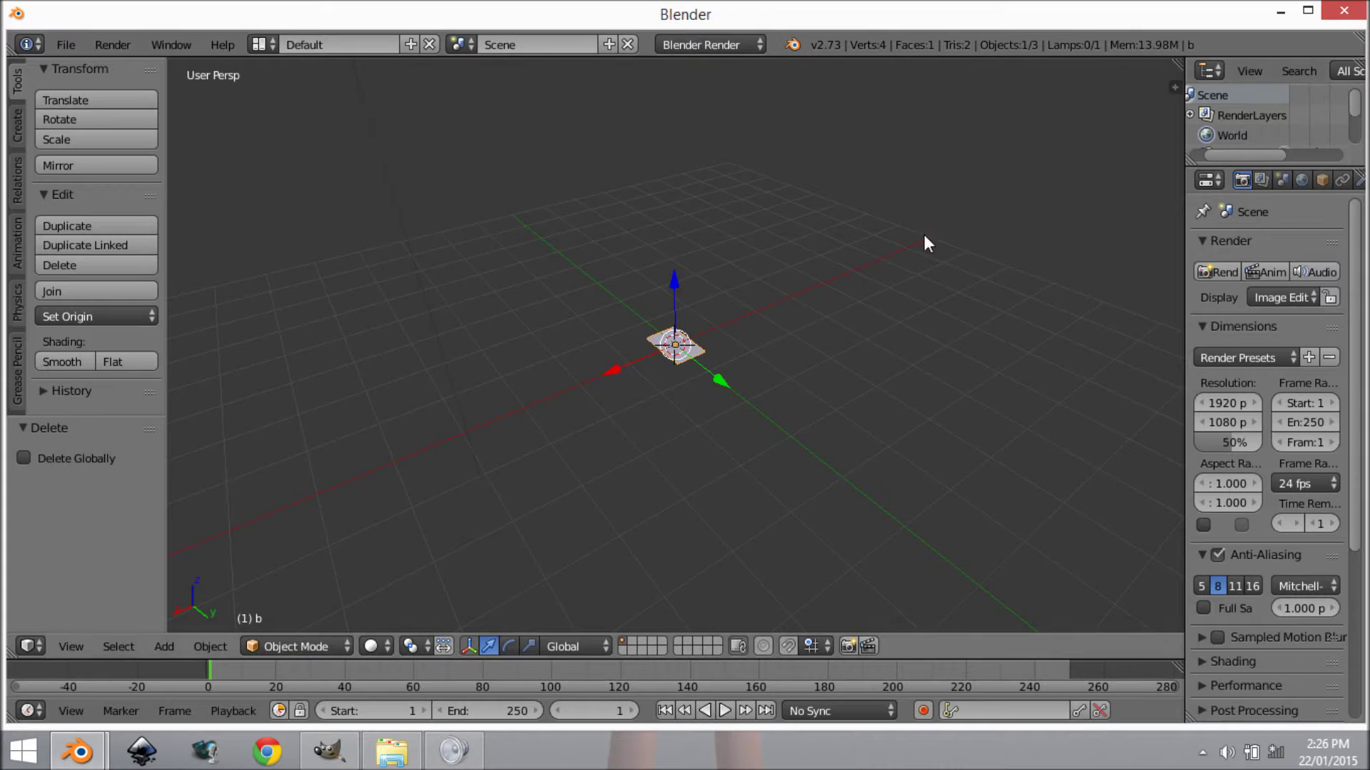
Set the 3D view's shading to Texture and its material mode to GLSL
scroll(802, 358, "up", 4)
middle_click_drag(863, 348, 662, 401)
scroll(661, 400, "up", 2)
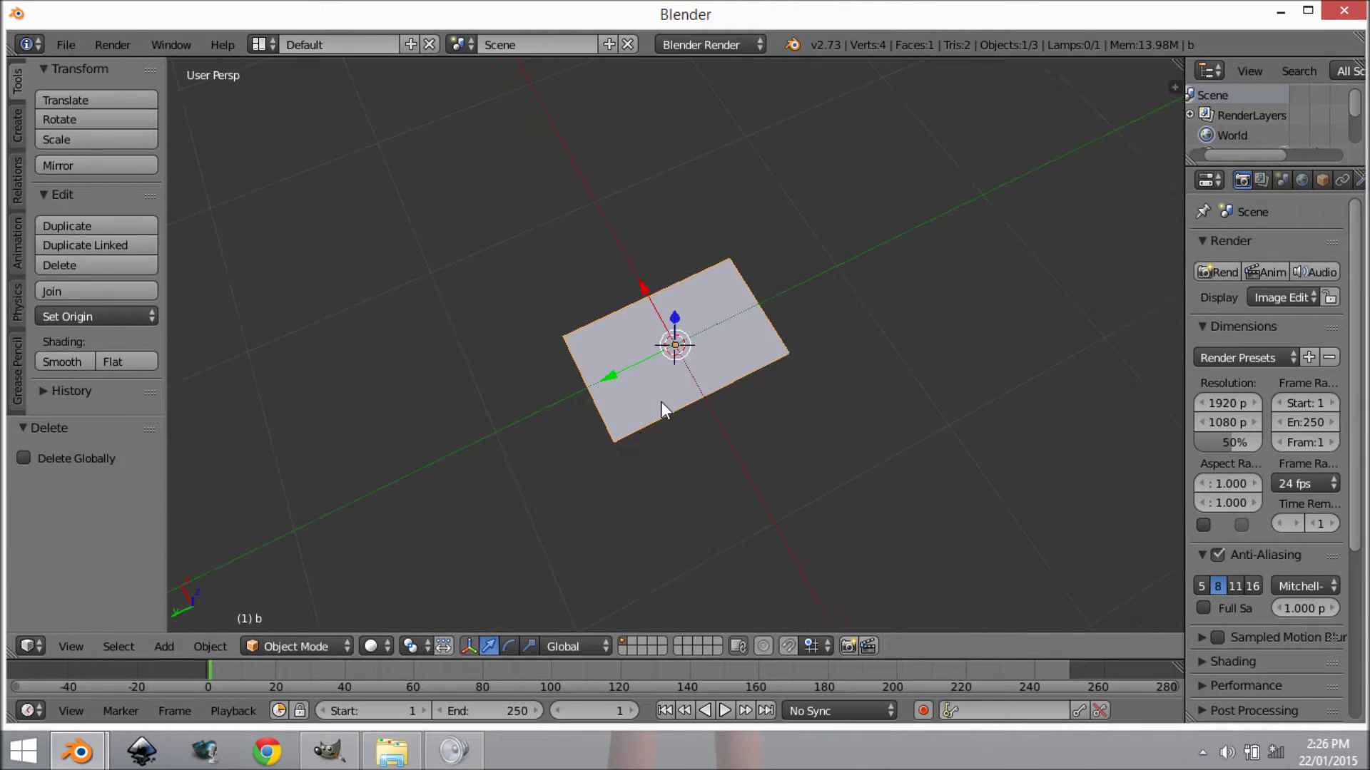
left_click(369, 640)
left_click(430, 559)
middle_click_drag(456, 549, 684, 506)
key("n")
scroll(1091, 464, "down", 6)
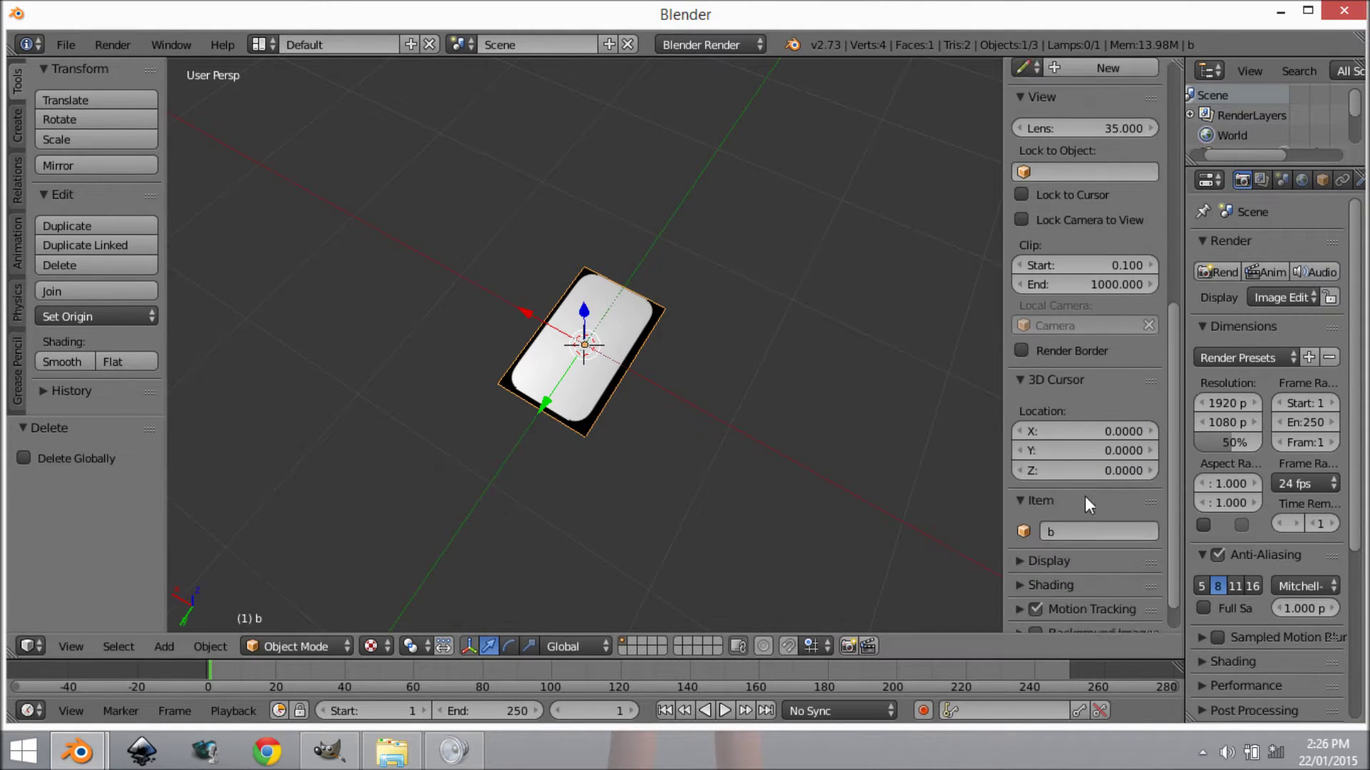
left_click(1076, 577)
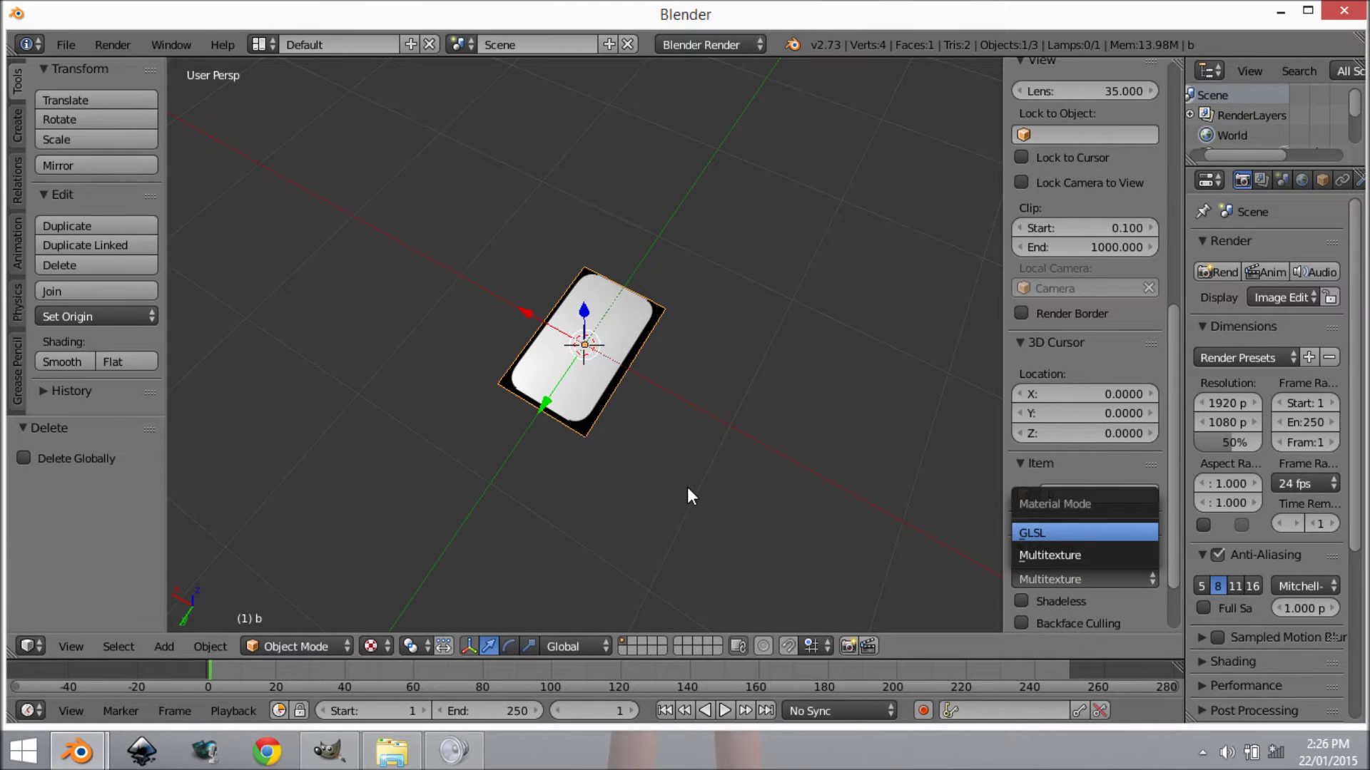
key("Return")
key("n")
Switch the render engine to Blender Game and examine the image plane up close
left_click(720, 46)
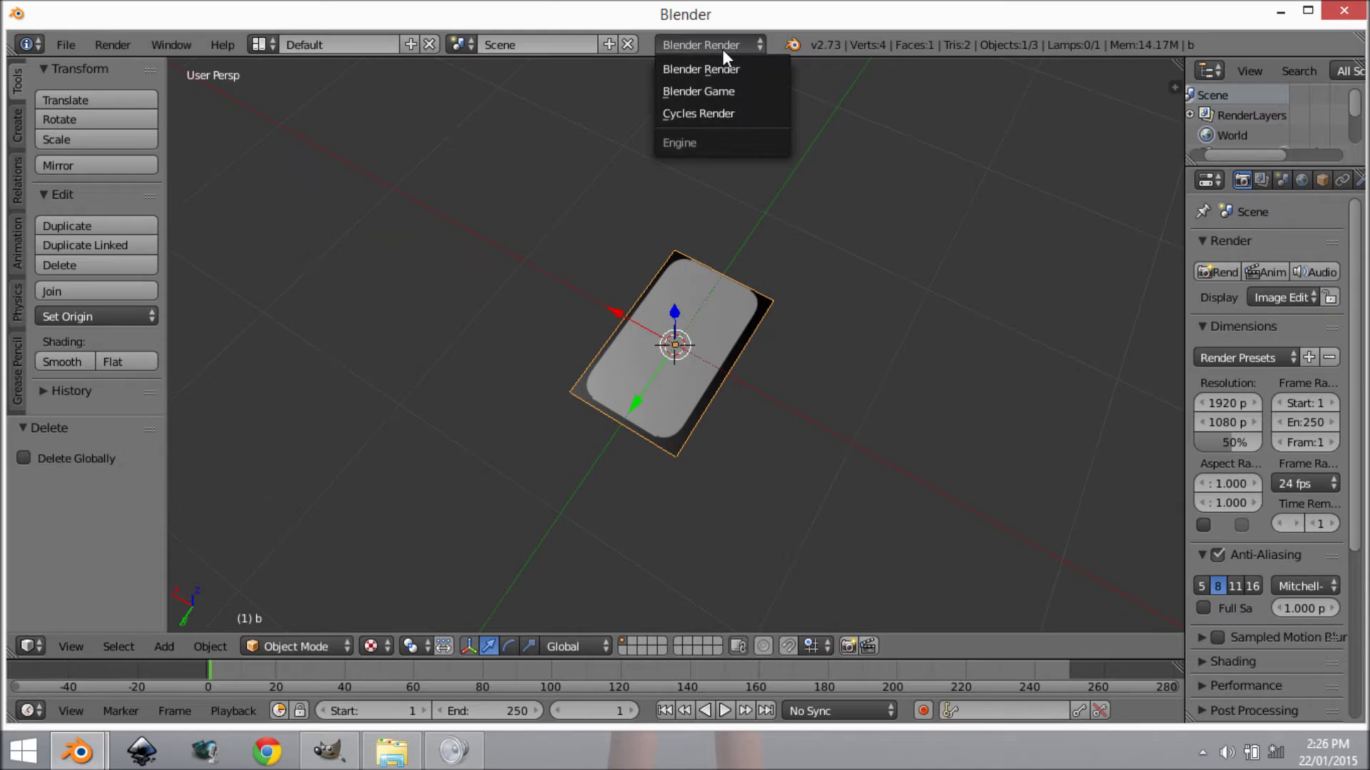
left_click(729, 100)
middle_click_drag(665, 220, 649, 278)
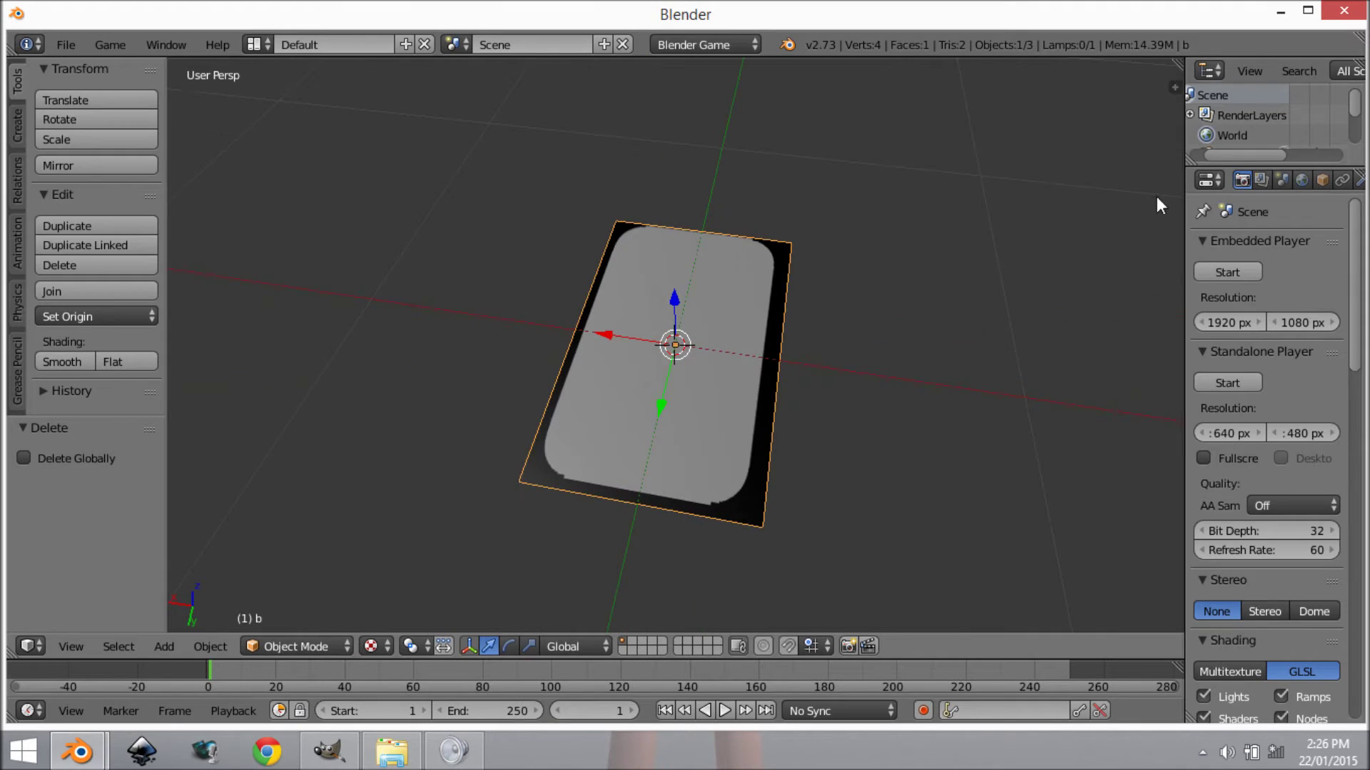
scroll(1320, 183, "down", 1)
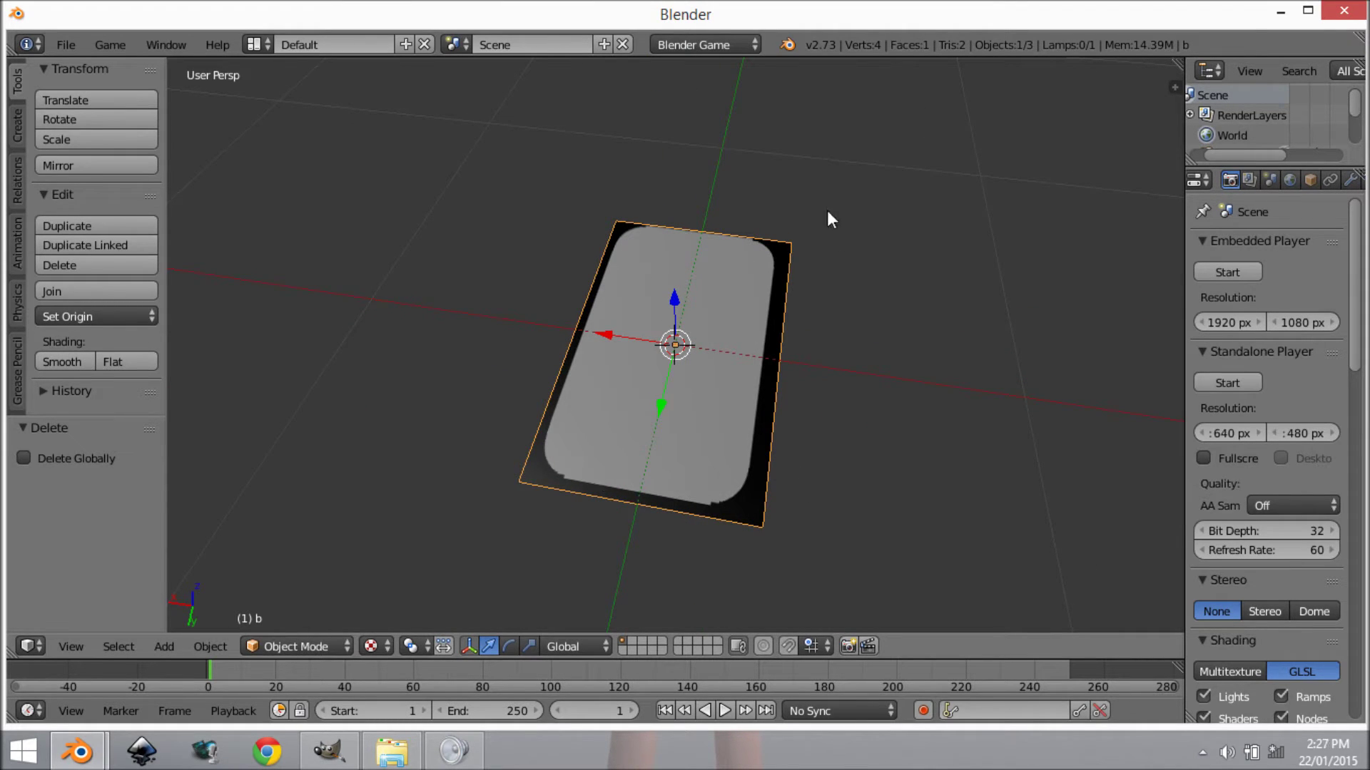
middle_click_drag(784, 483, 879, 582)
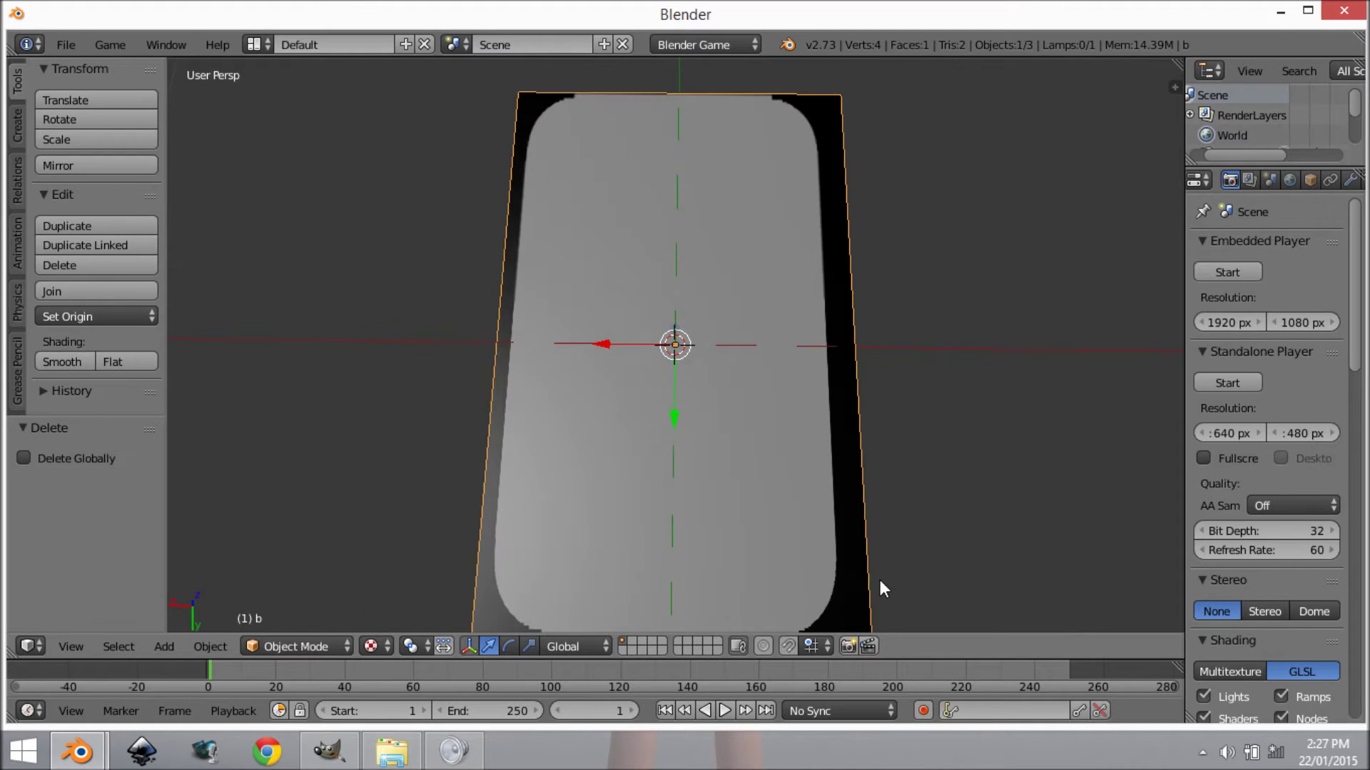
scroll(748, 377, "up", 8)
key("KP_Decimal")
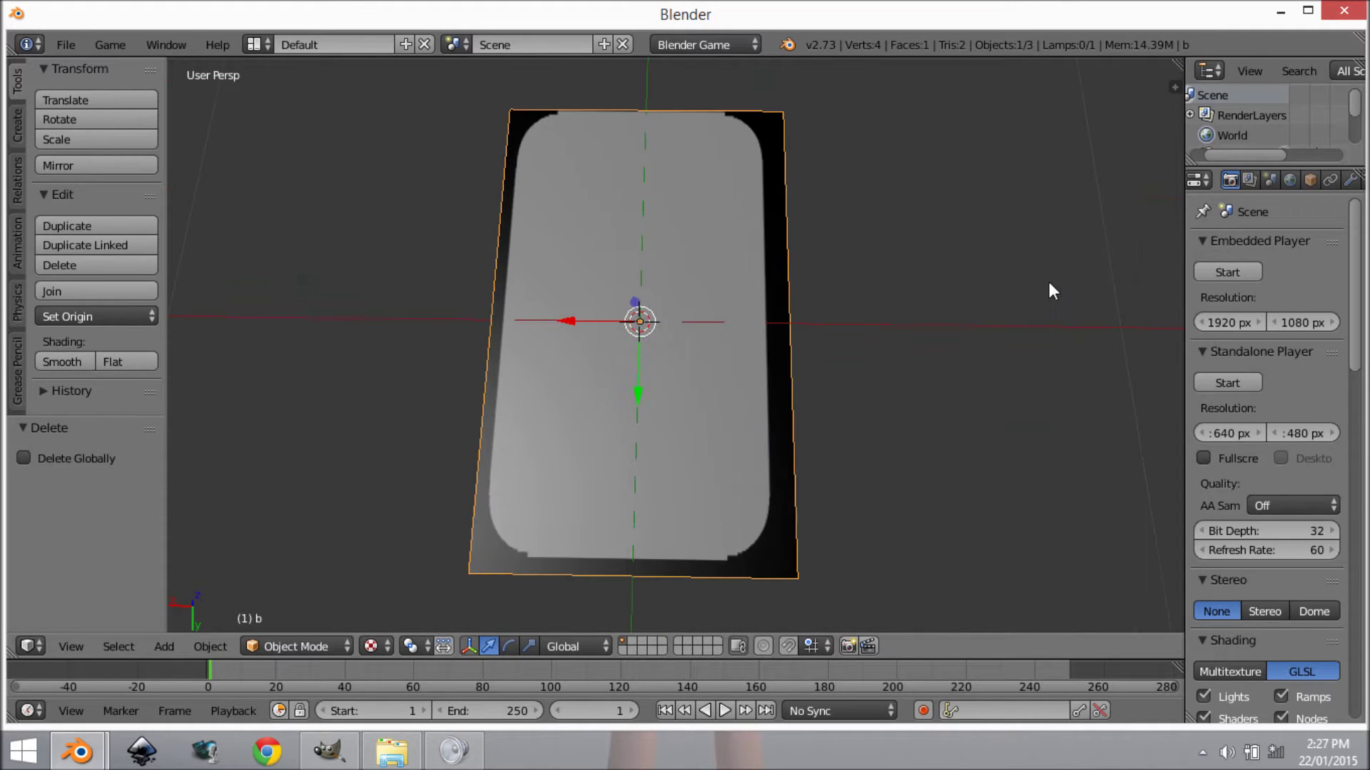
Widen the properties area, enable Use Alpha for the image of texture b, and deselect the plane
left_click_drag(1179, 358, 1051, 350)
left_click(1287, 179)
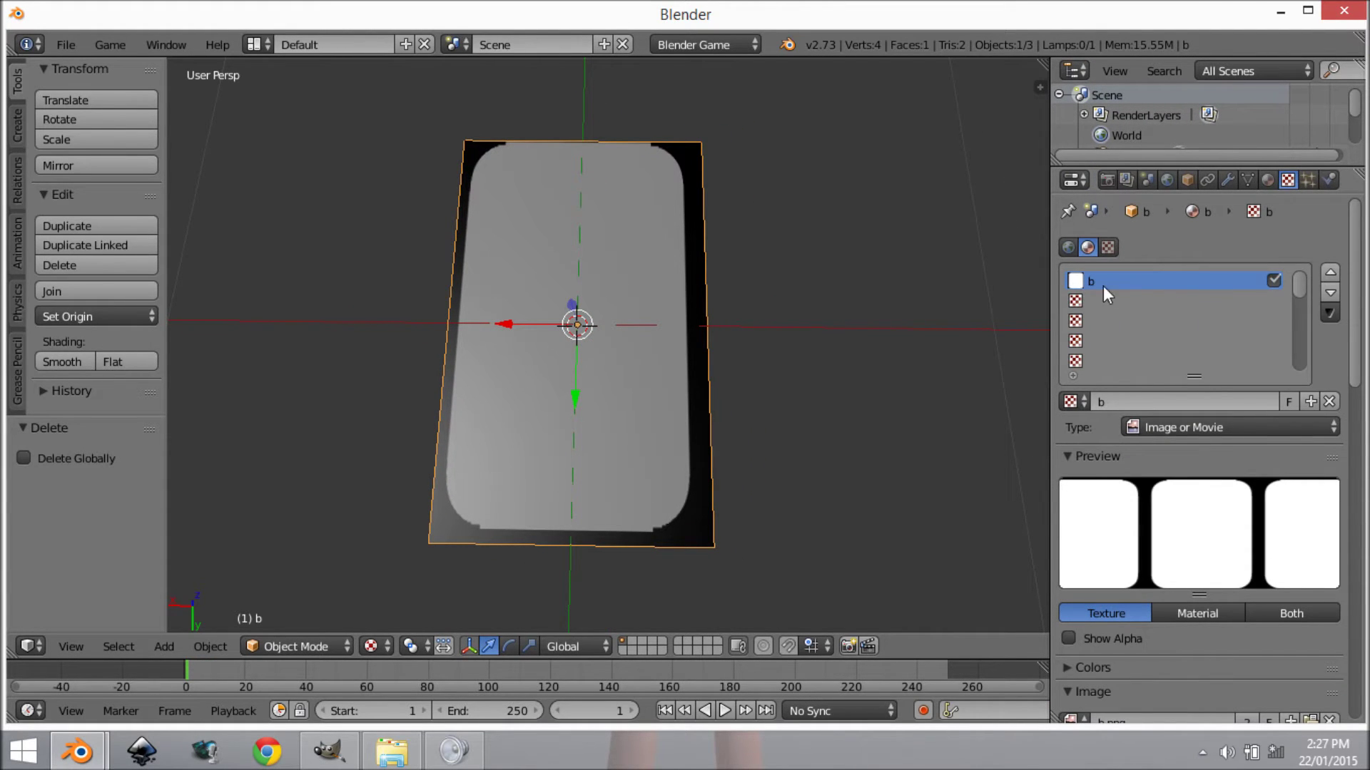
scroll(1328, 489, "down", 8)
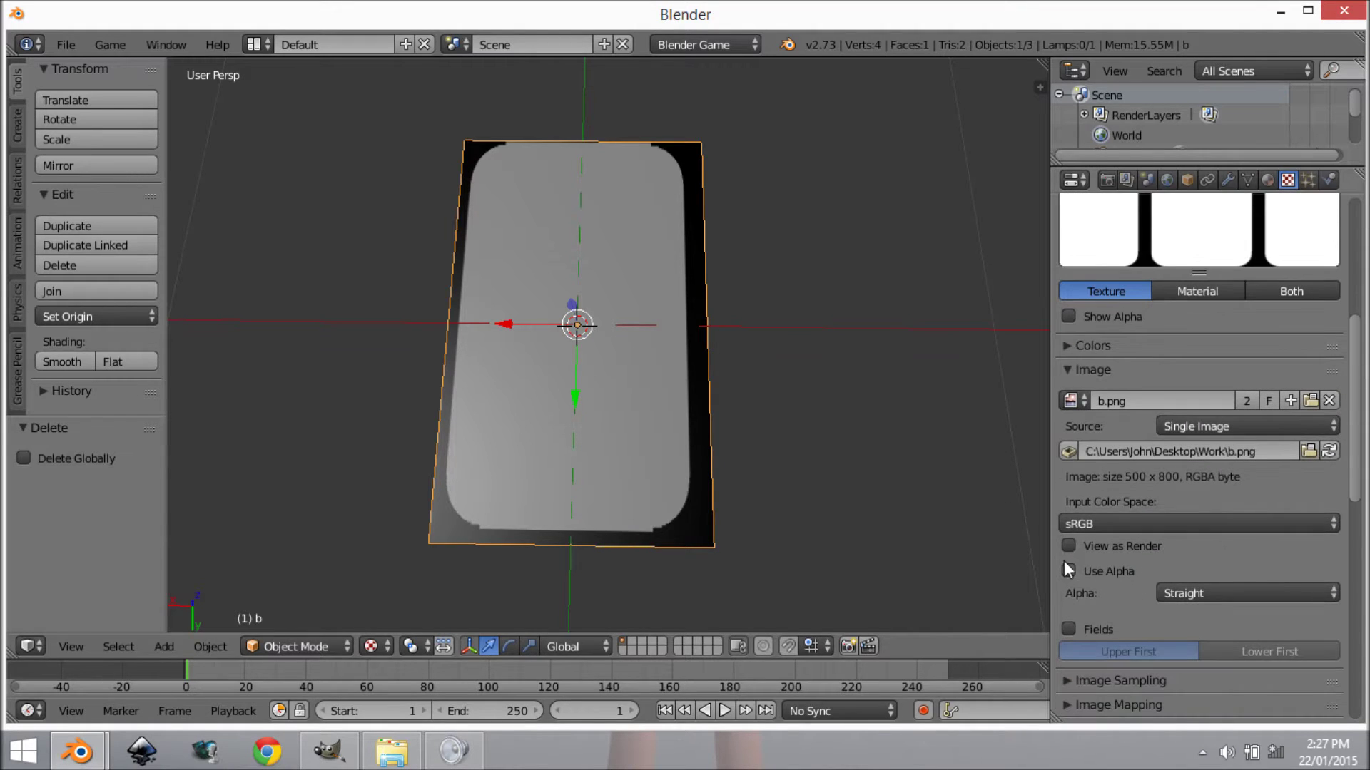
left_click(1068, 570)
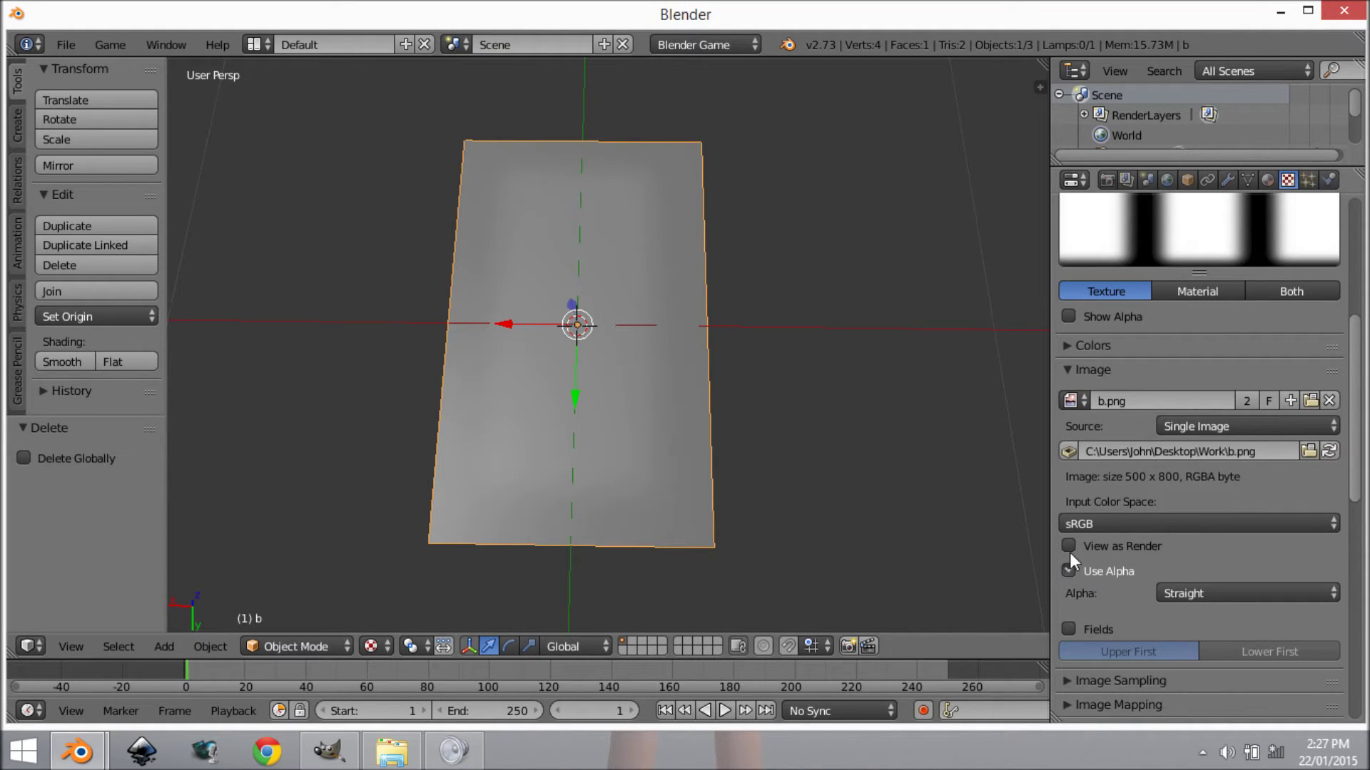
middle_click_drag(615, 422, 927, 306)
key("a")
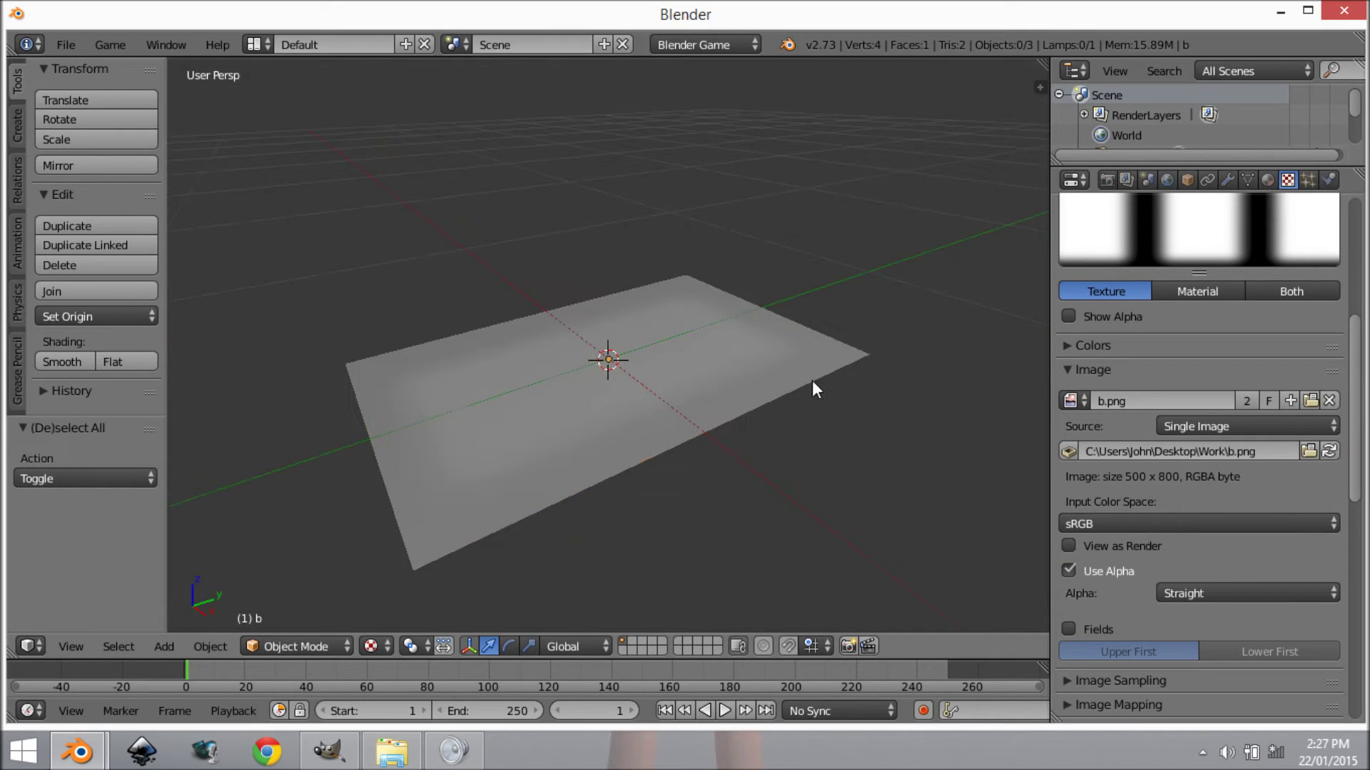
middle_click_drag(813, 385, 769, 443)
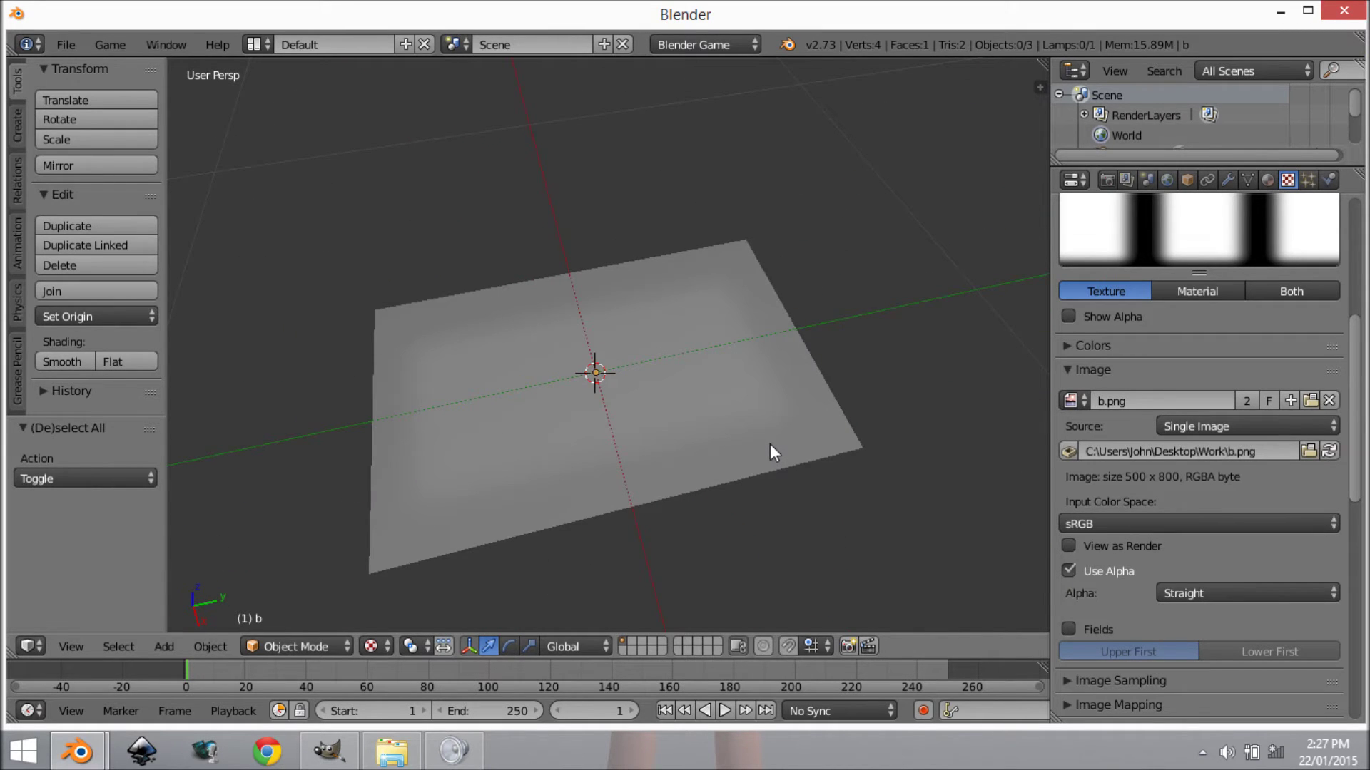
Show the material settings and split the 3D view into two stacked areas, making the upper one a Node Editor
left_click(1268, 179)
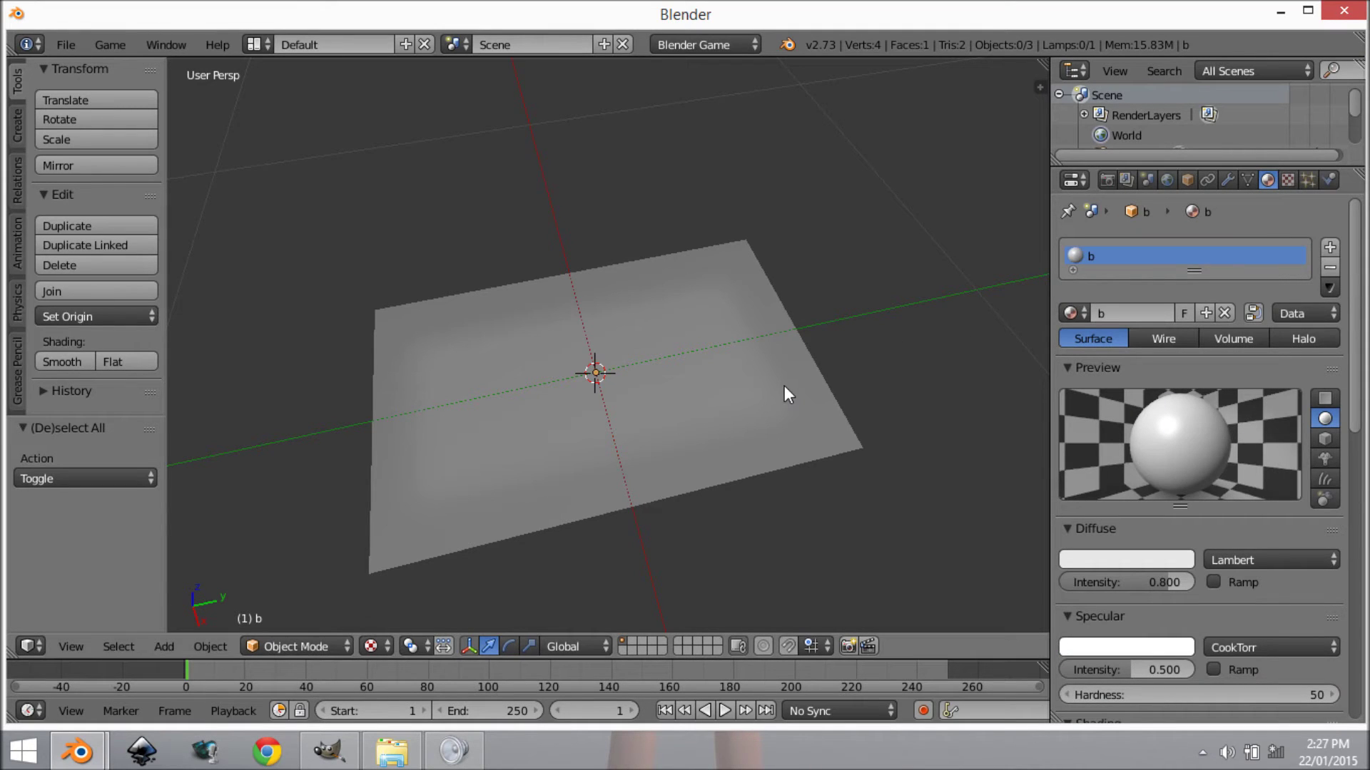
key("t")
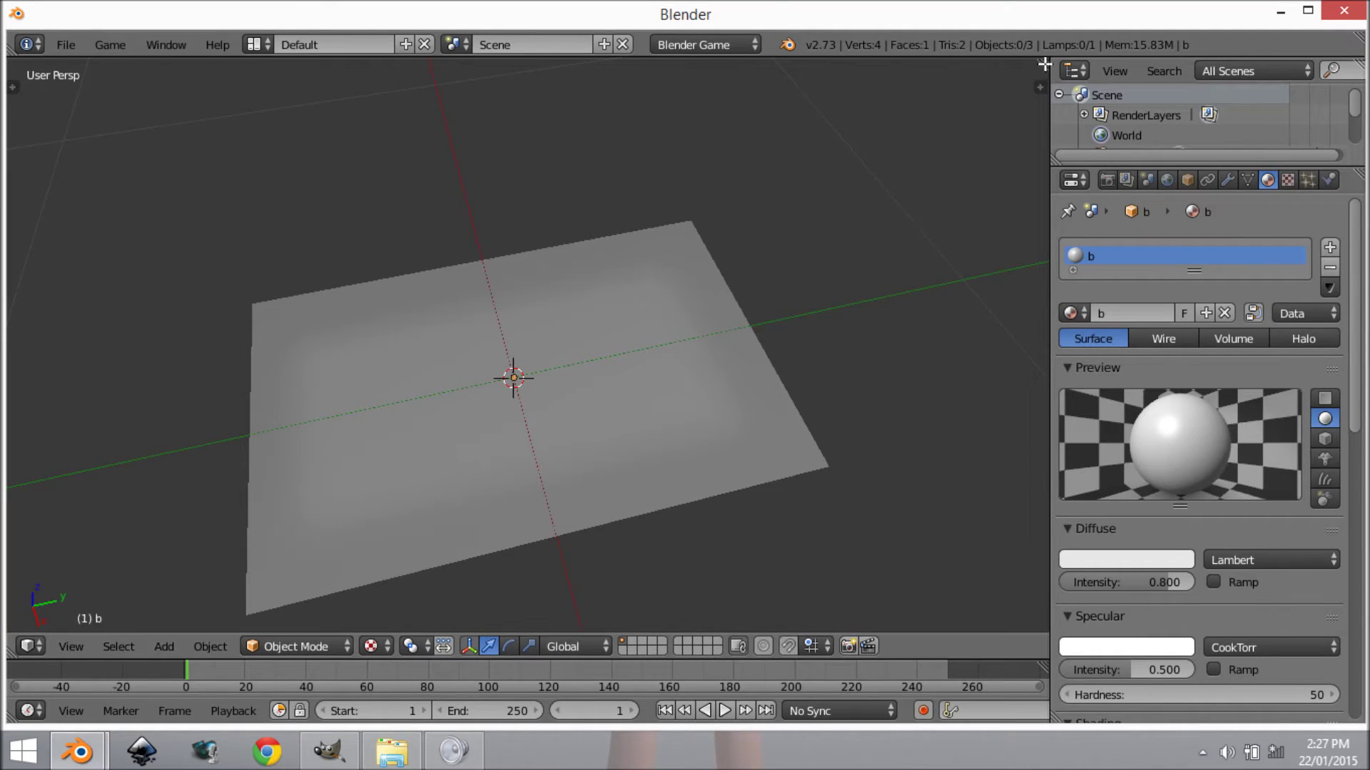
left_click_drag(1043, 64, 1033, 338)
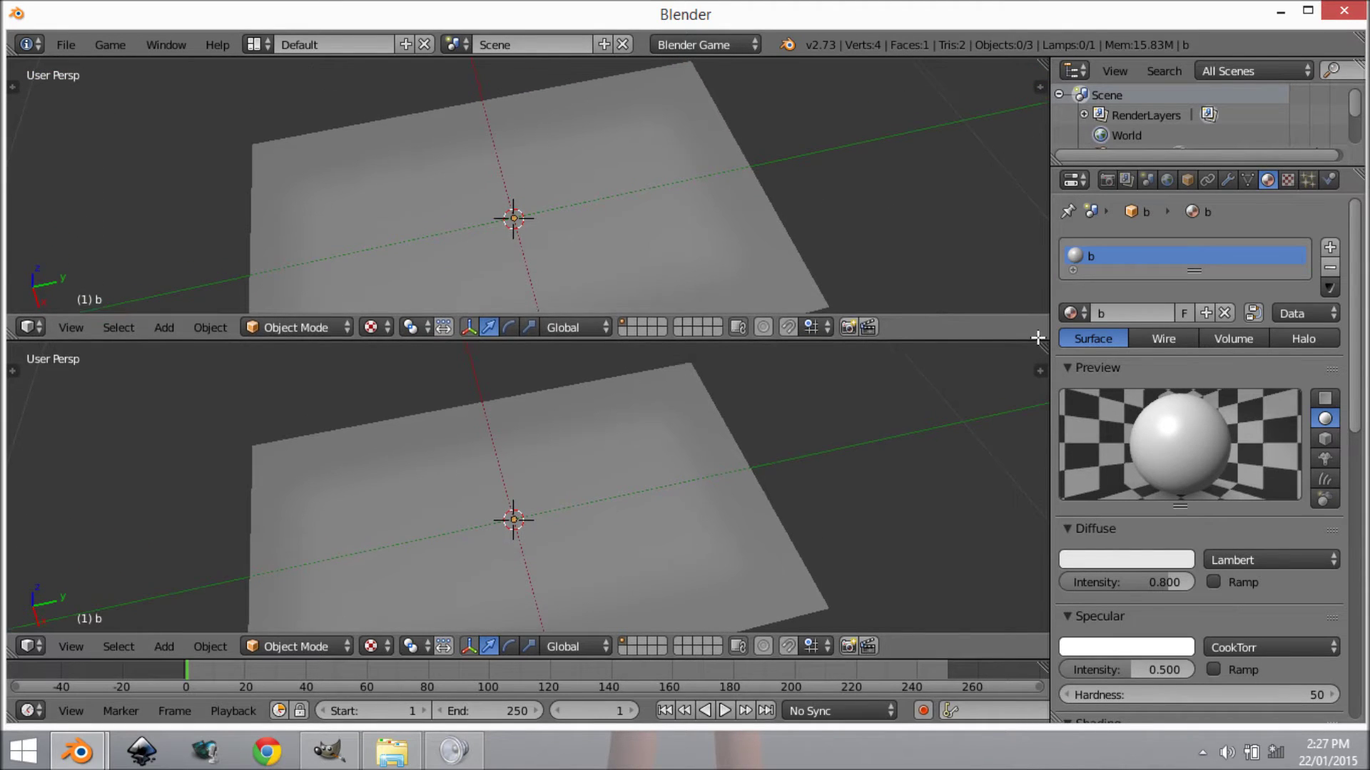
left_click(36, 328)
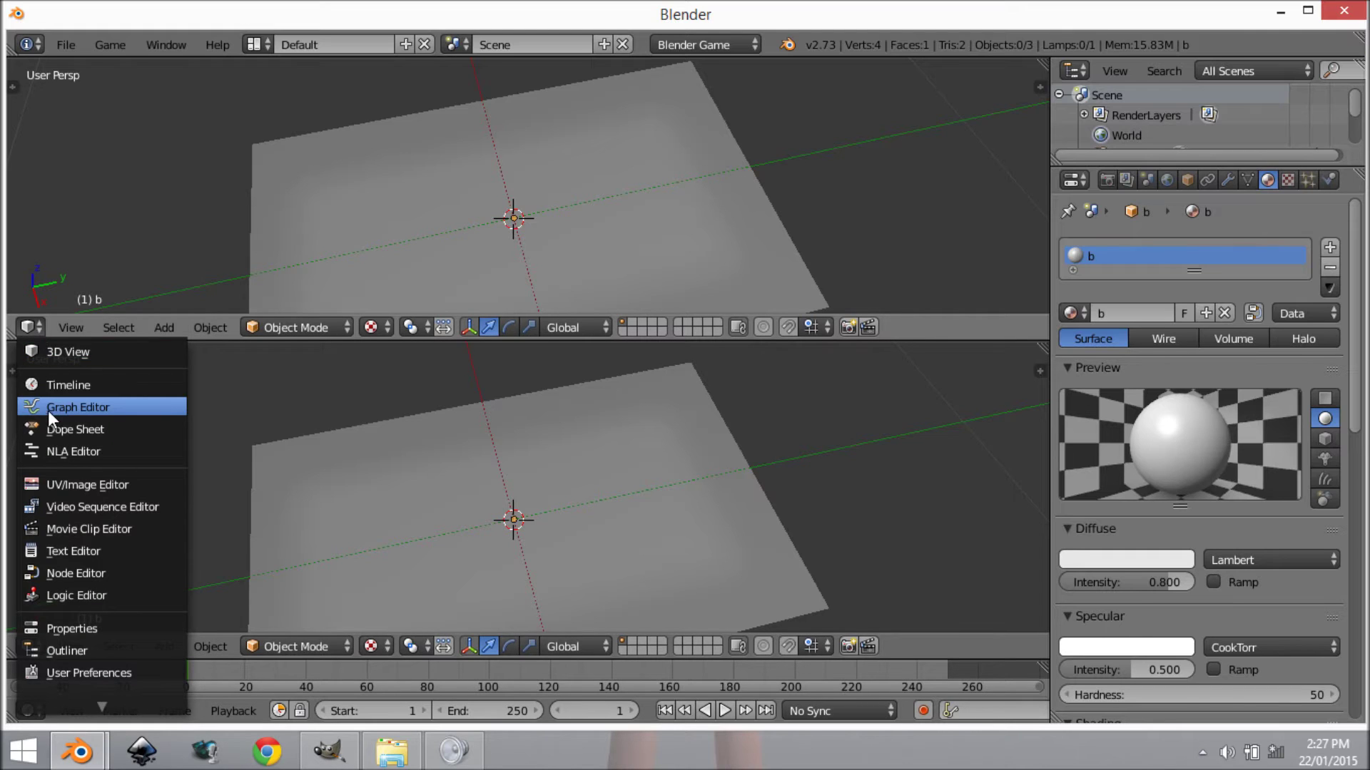
left_click(87, 570)
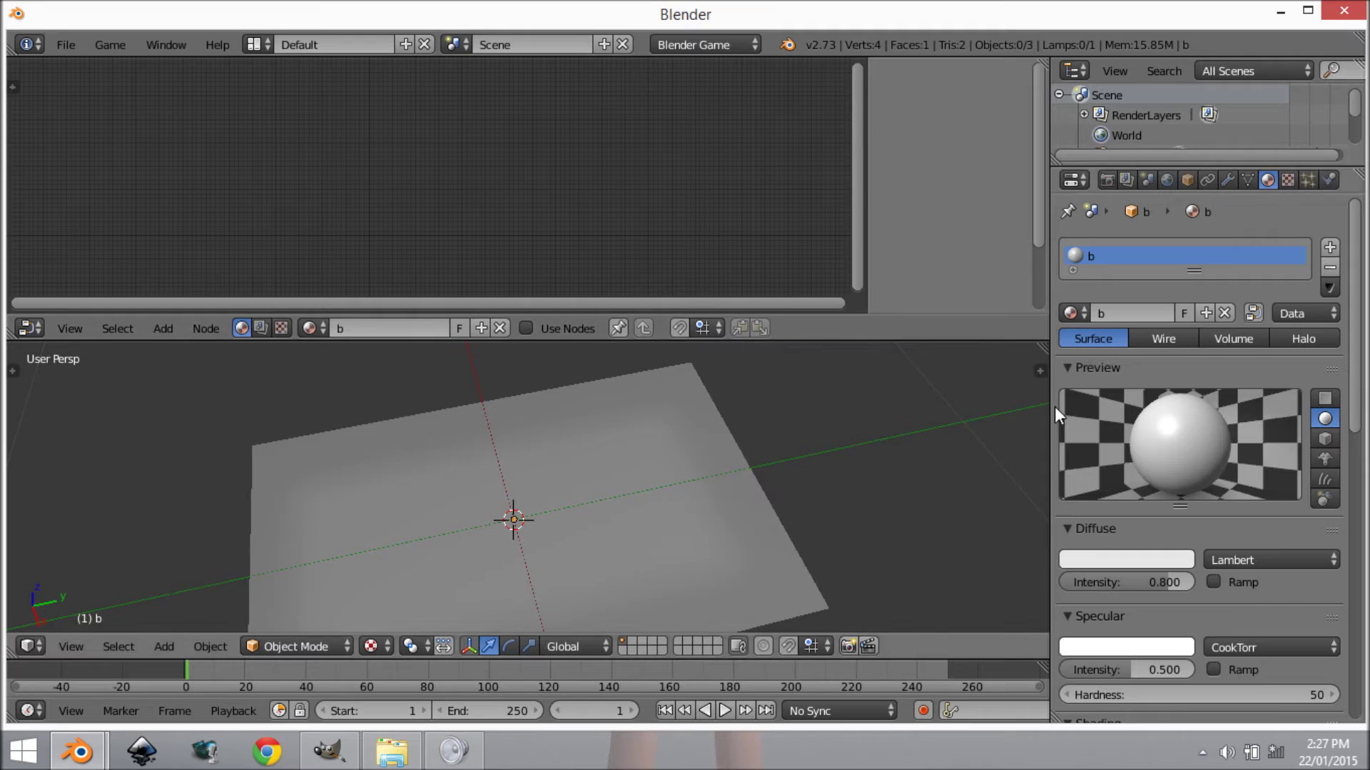
left_click_drag(1054, 407, 901, 428)
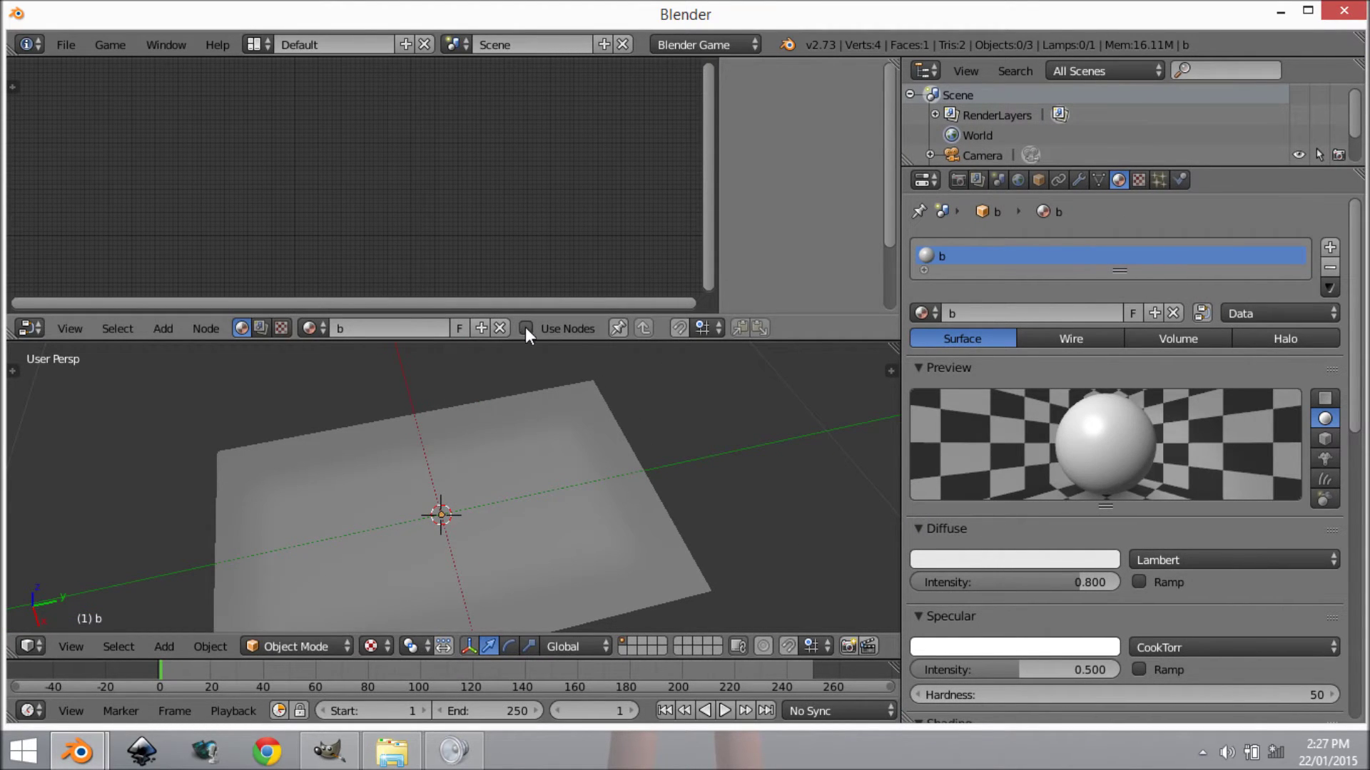
Enable Use Nodes for the image plane's material b and delete the default Material node
right_click(487, 543)
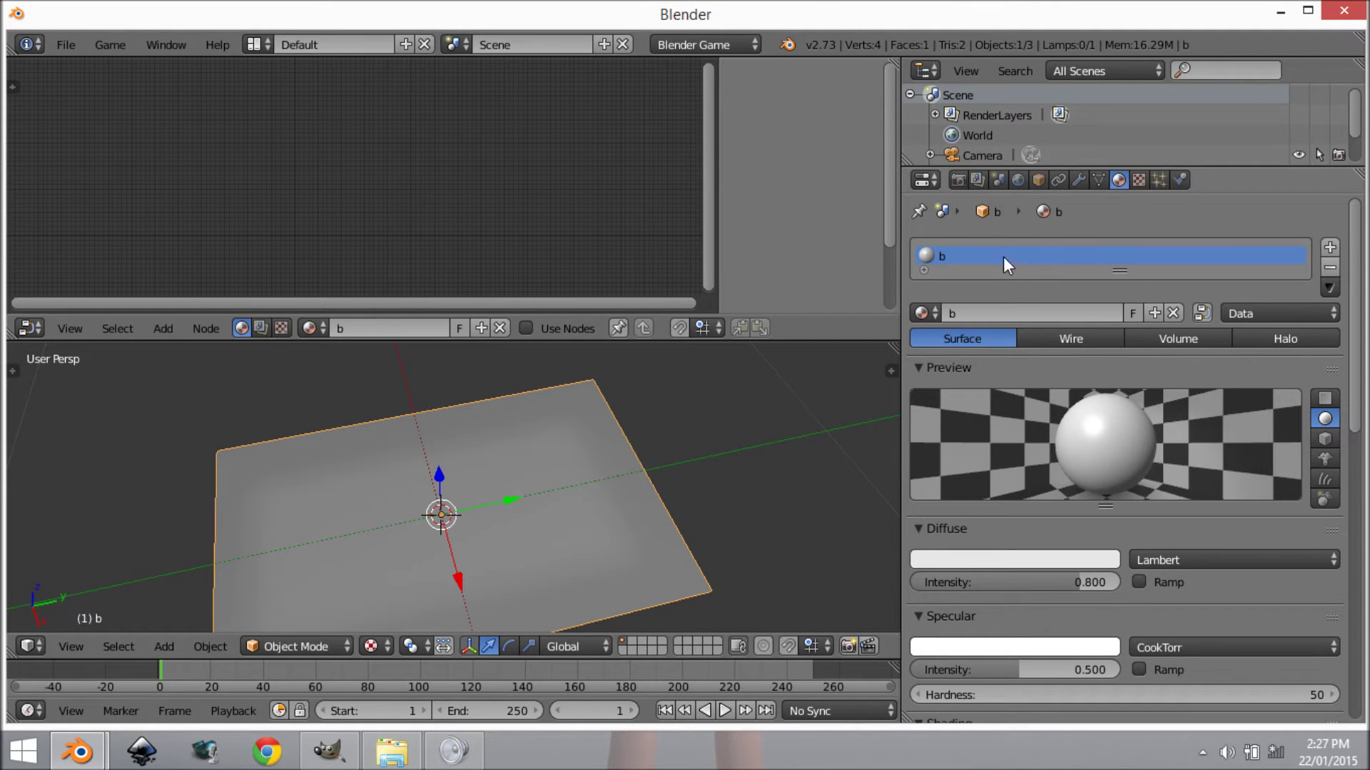
left_click(522, 328)
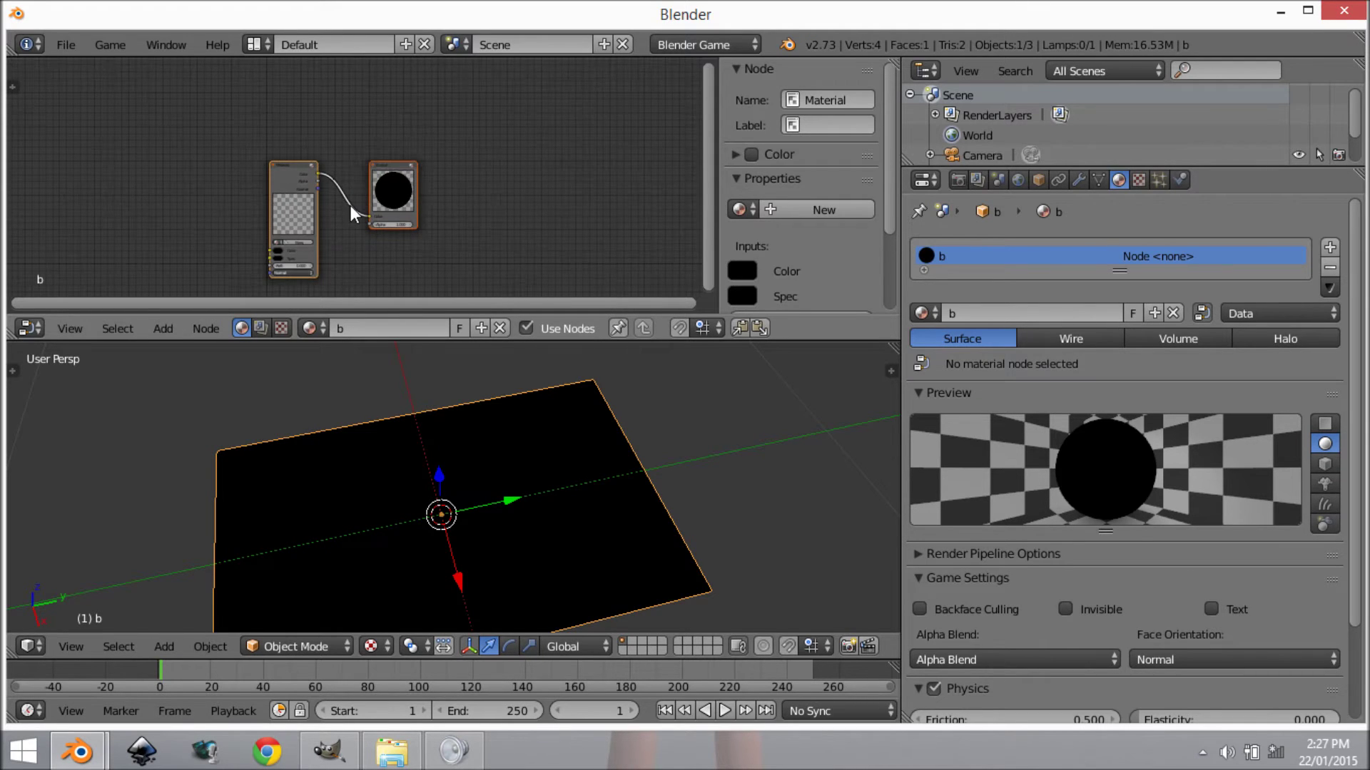
middle_click_drag(350, 204, 386, 166)
scroll(386, 167, "up", 2)
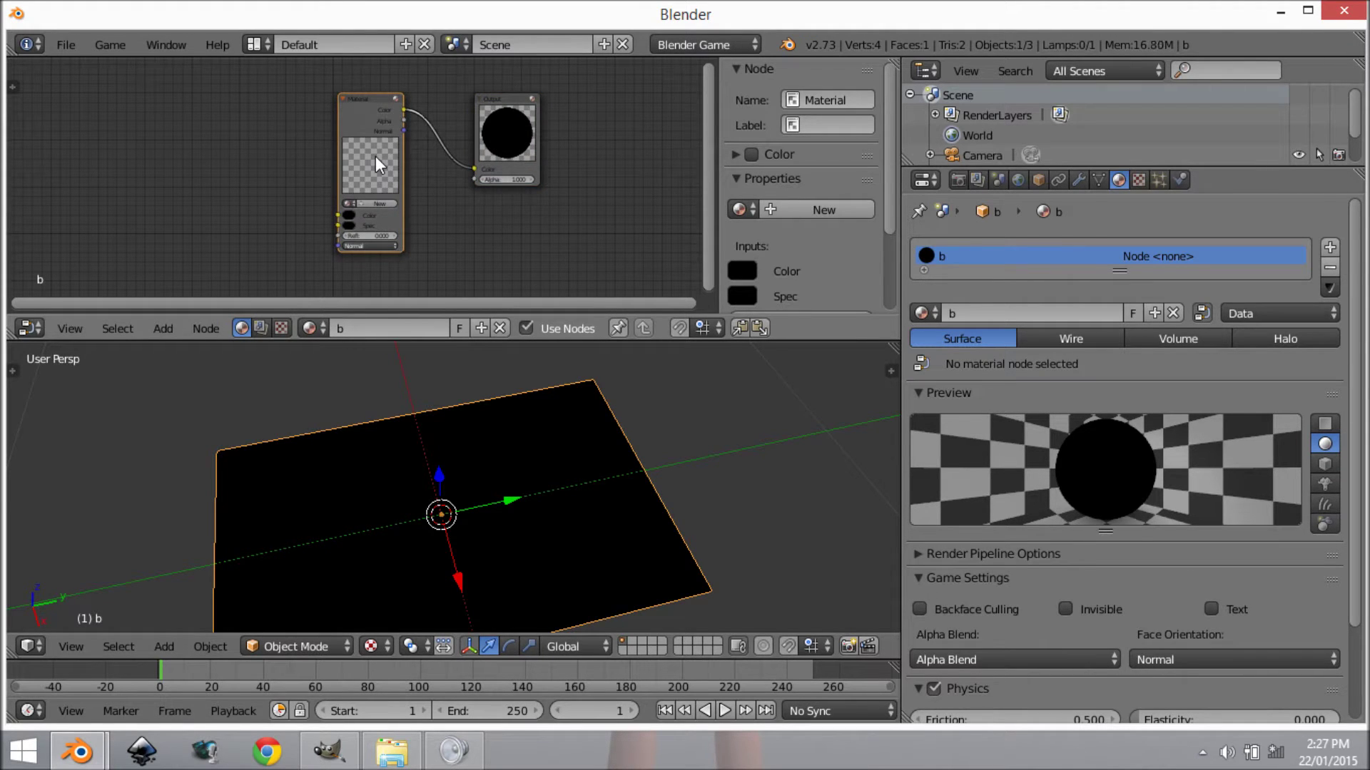
key("x")
Add a Texture input node to the left of the Output node
key("shift+a")
mouse_move(294, 153)
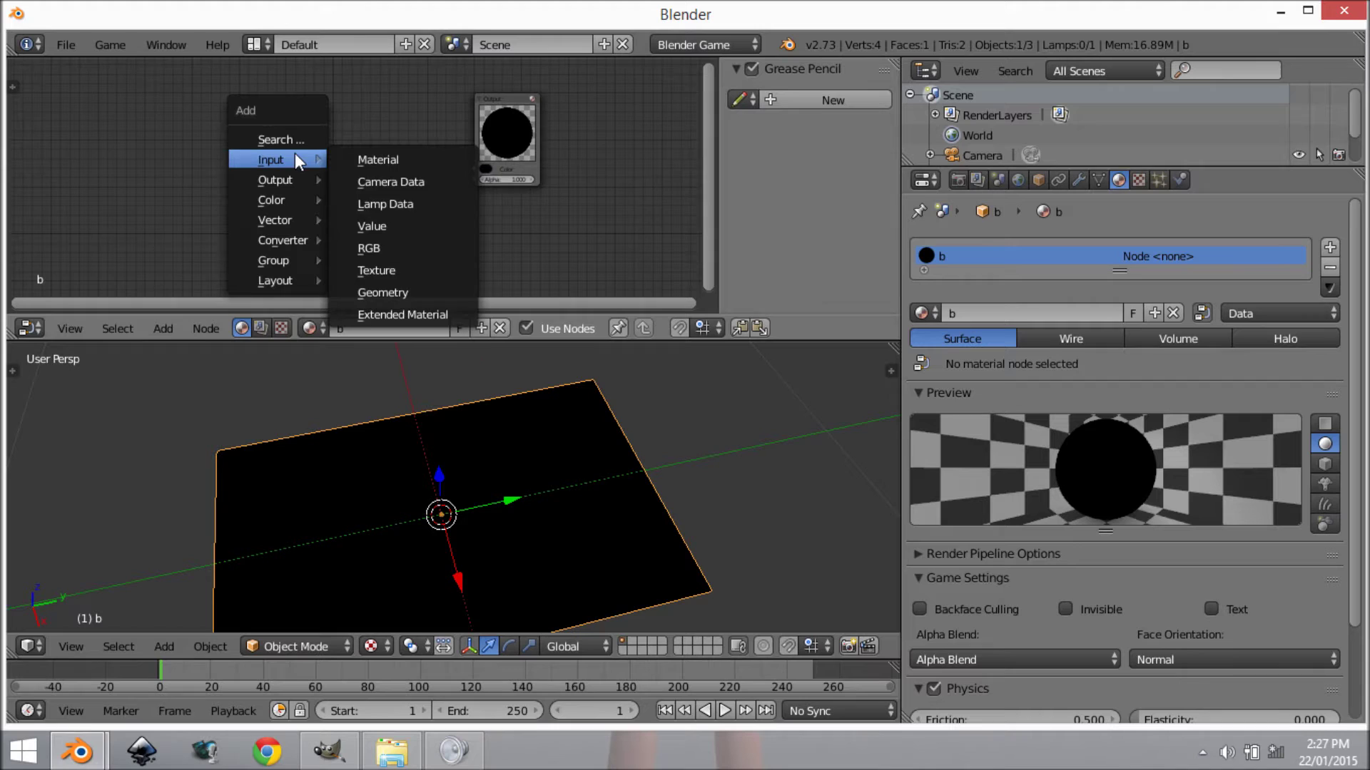
left_click(418, 268)
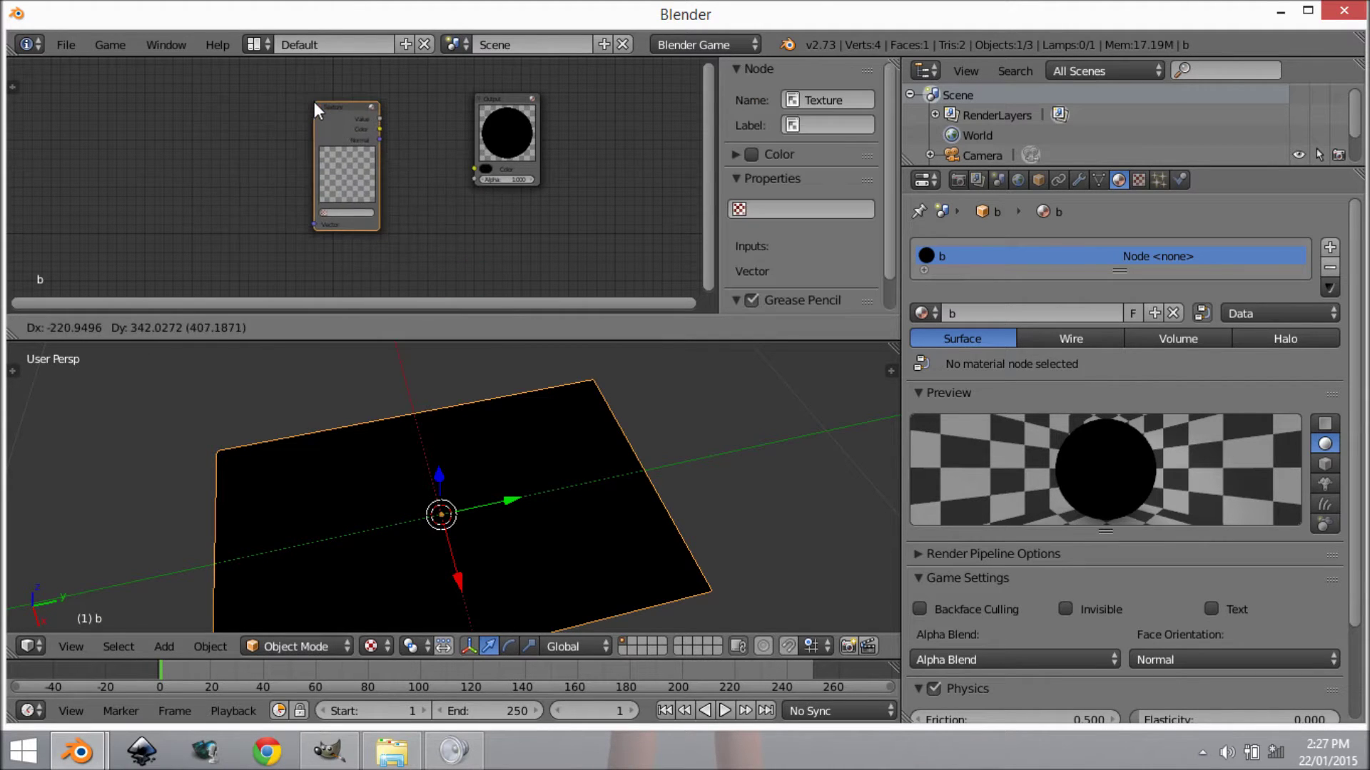
left_click(314, 103)
Add a Geometry node and link its UV to the Texture node's Vector and the texture's Color to the Output's Color
scroll(341, 135, "up", 1)
key("shift+a")
mouse_move(343, 135)
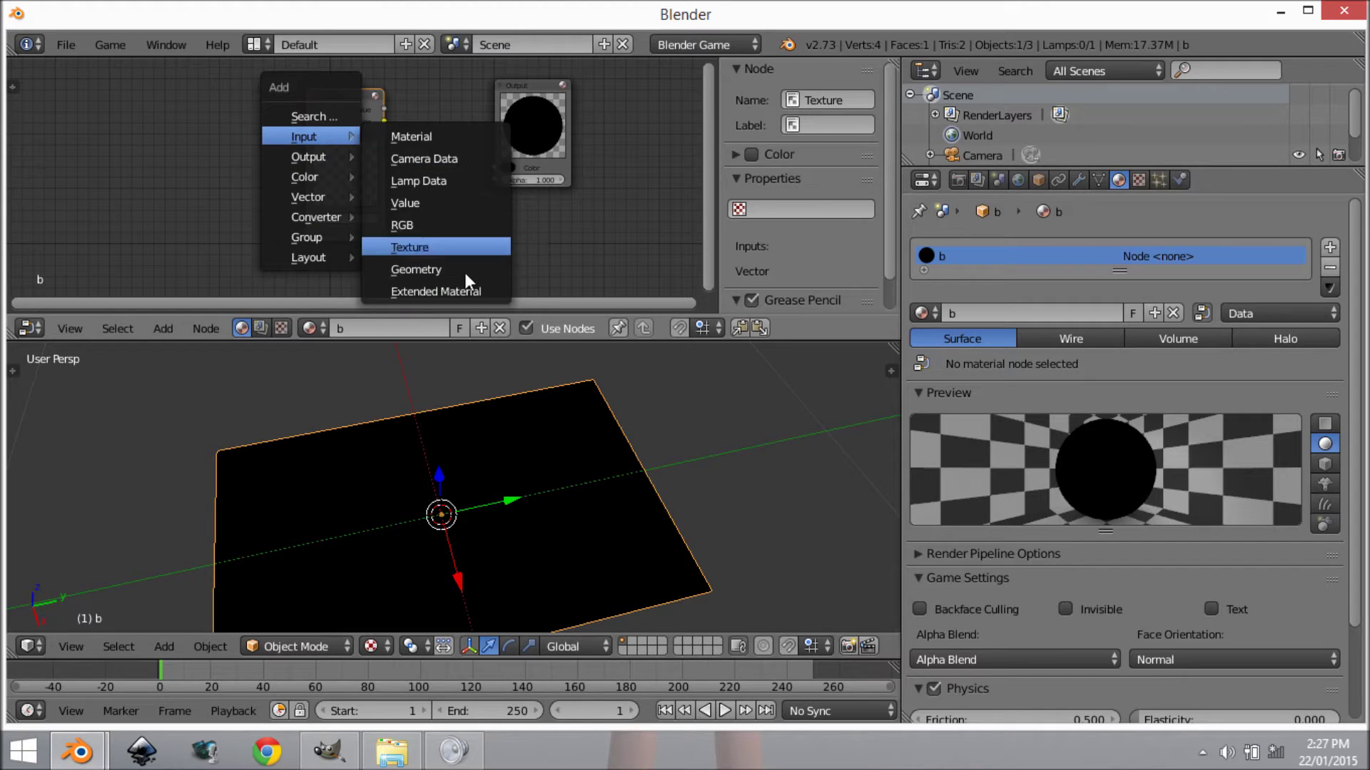
left_click(416, 269)
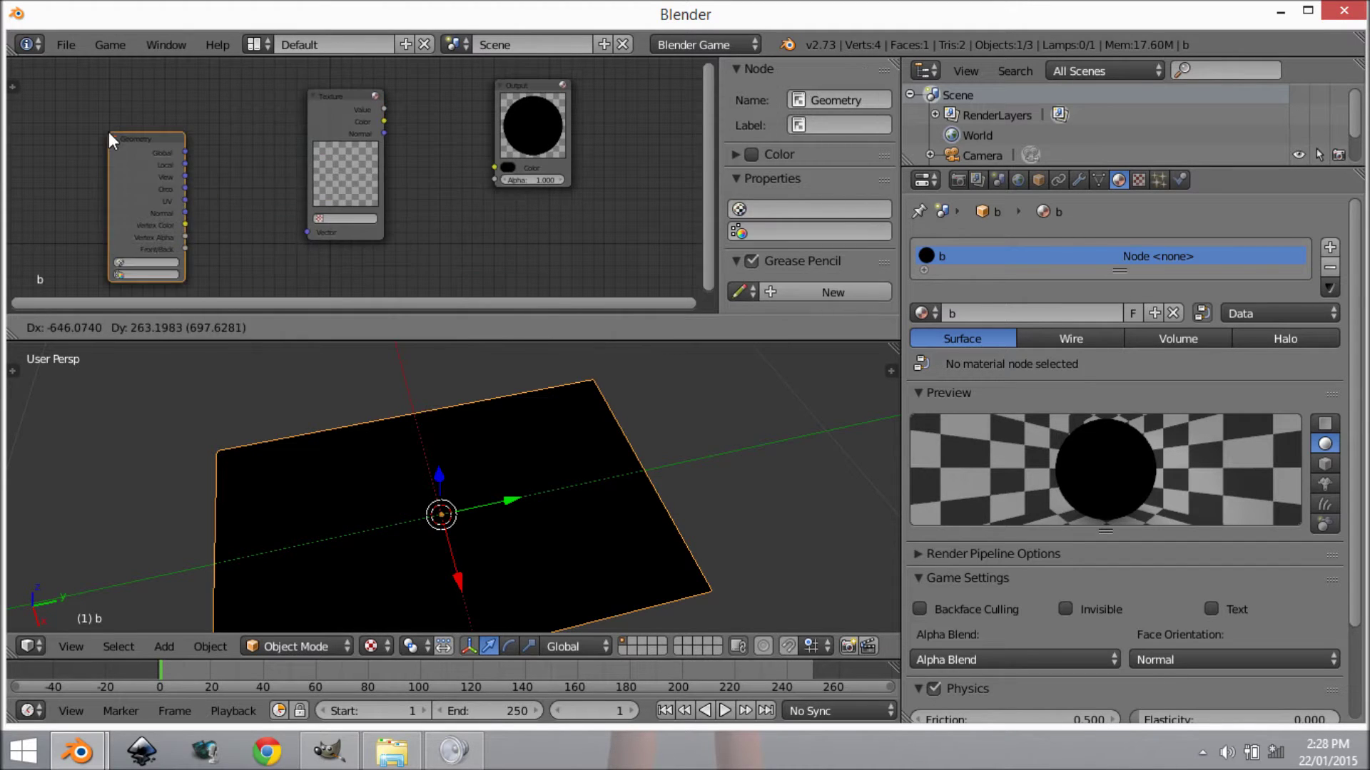
left_click(108, 131)
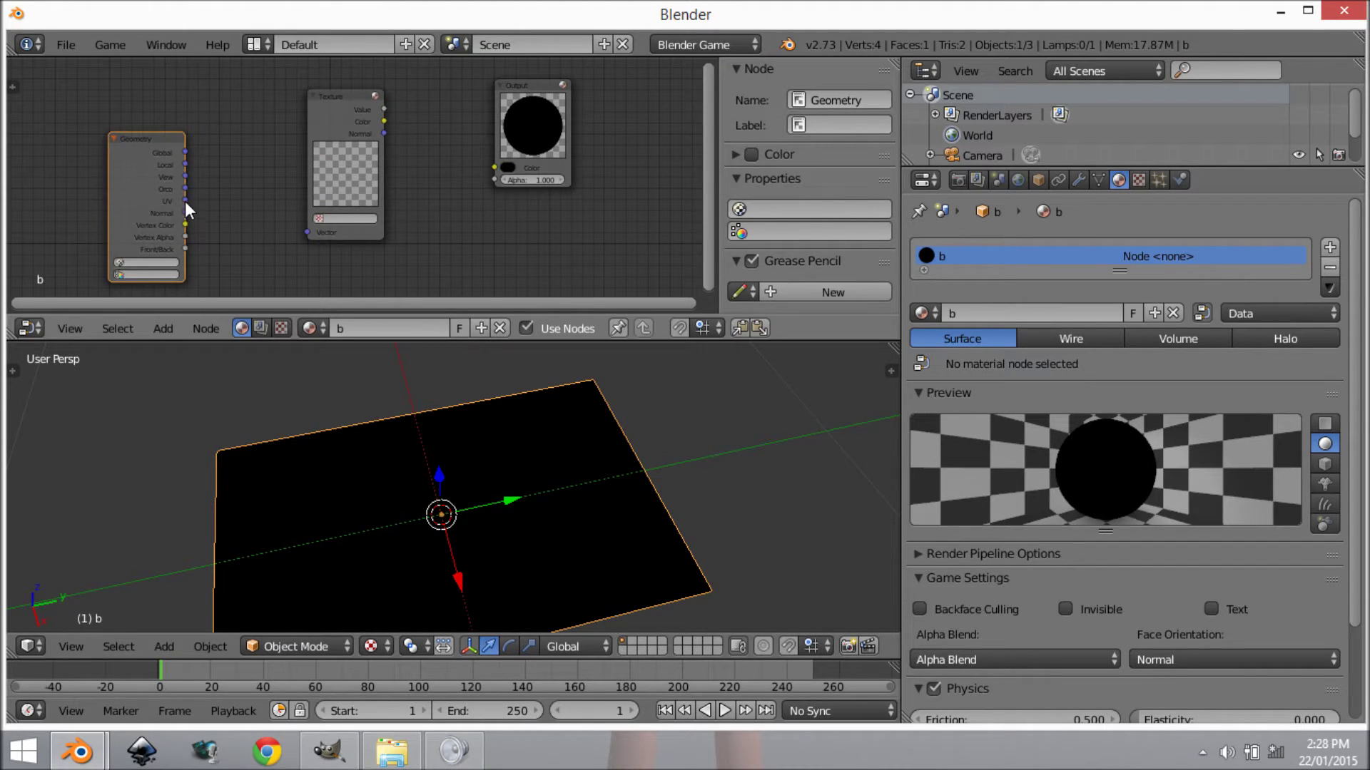
left_click_drag(185, 202, 314, 230)
left_click_drag(386, 121, 495, 167)
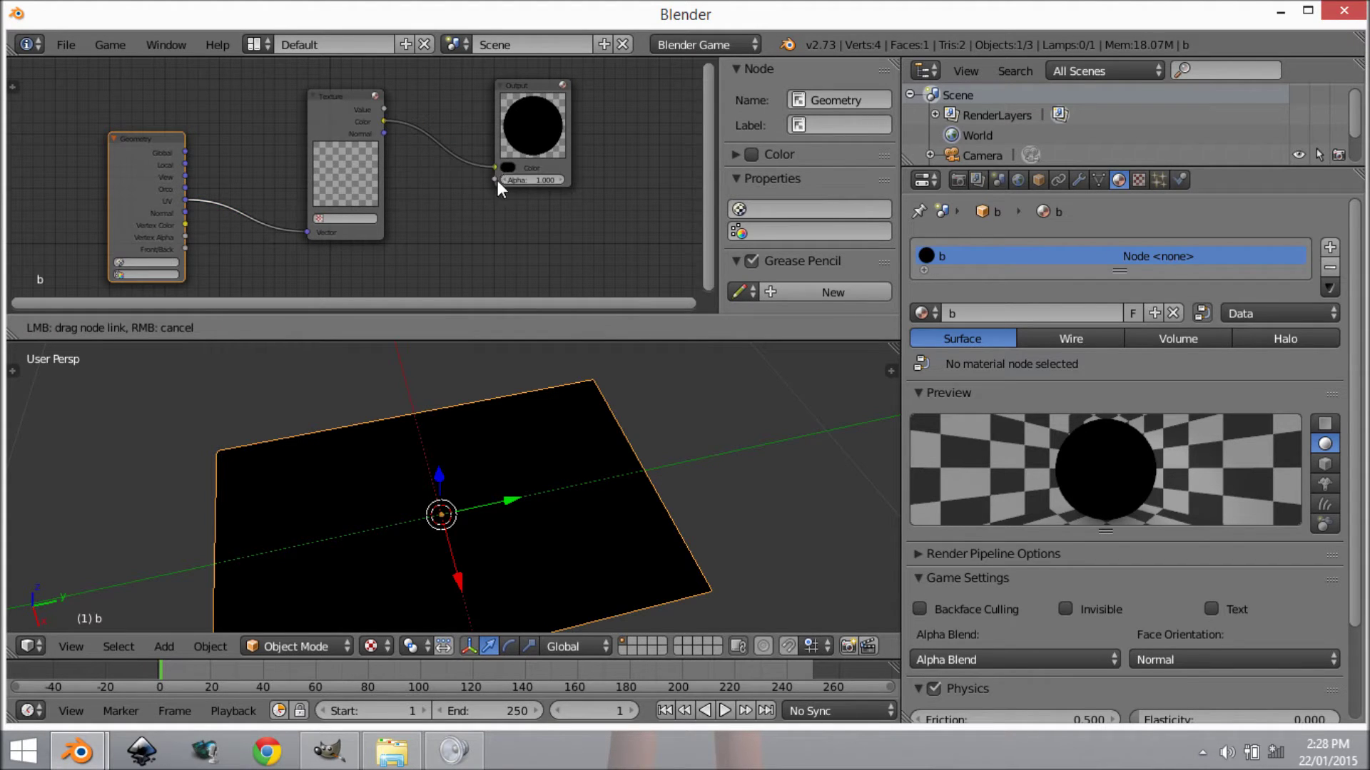
Assign texture b to the Texture node and check the plane's appearance in the 3D view
left_click(320, 218)
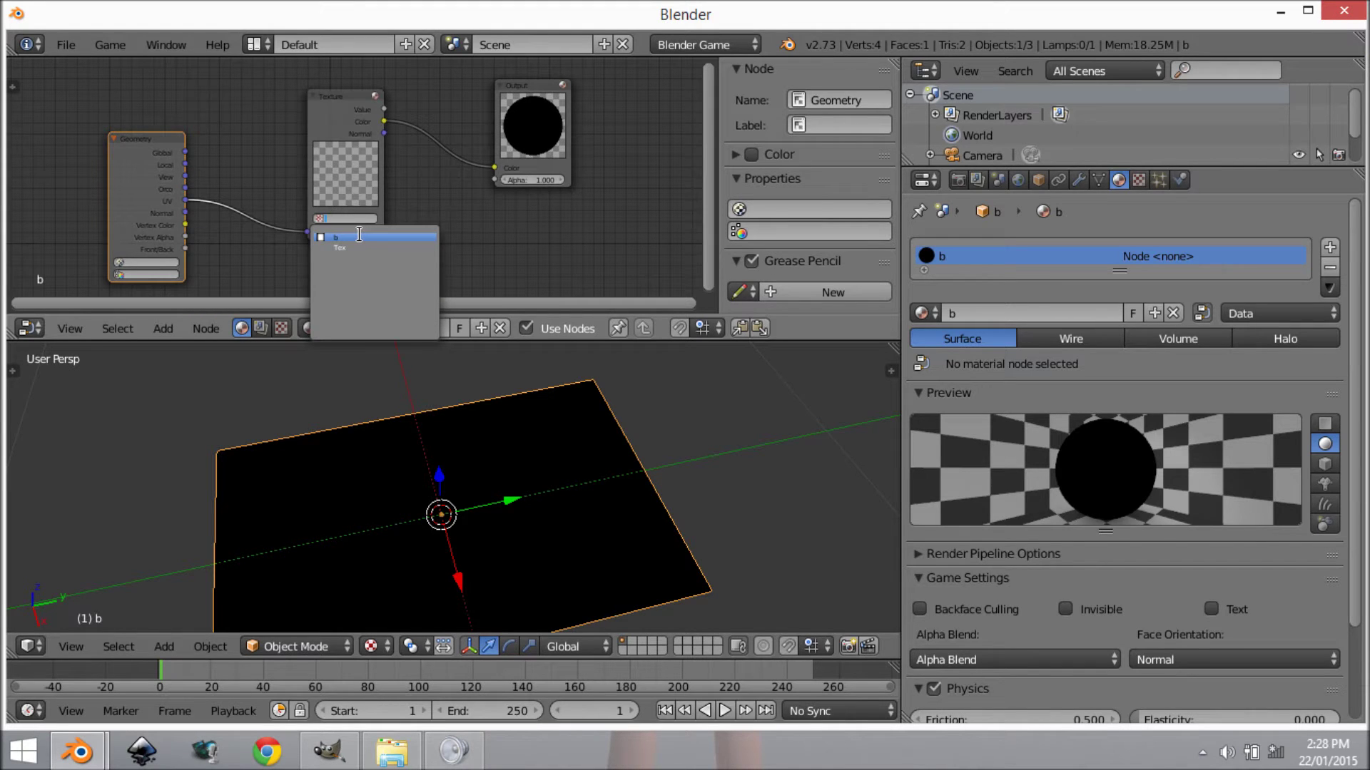
key("Return")
scroll(392, 239, "up", 1)
middle_click_drag(568, 458, 491, 474)
scroll(569, 507, "down", 3)
scroll(545, 437, "up", 2)
key("a")
scroll(491, 474, "down", 3)
right_click(491, 474)
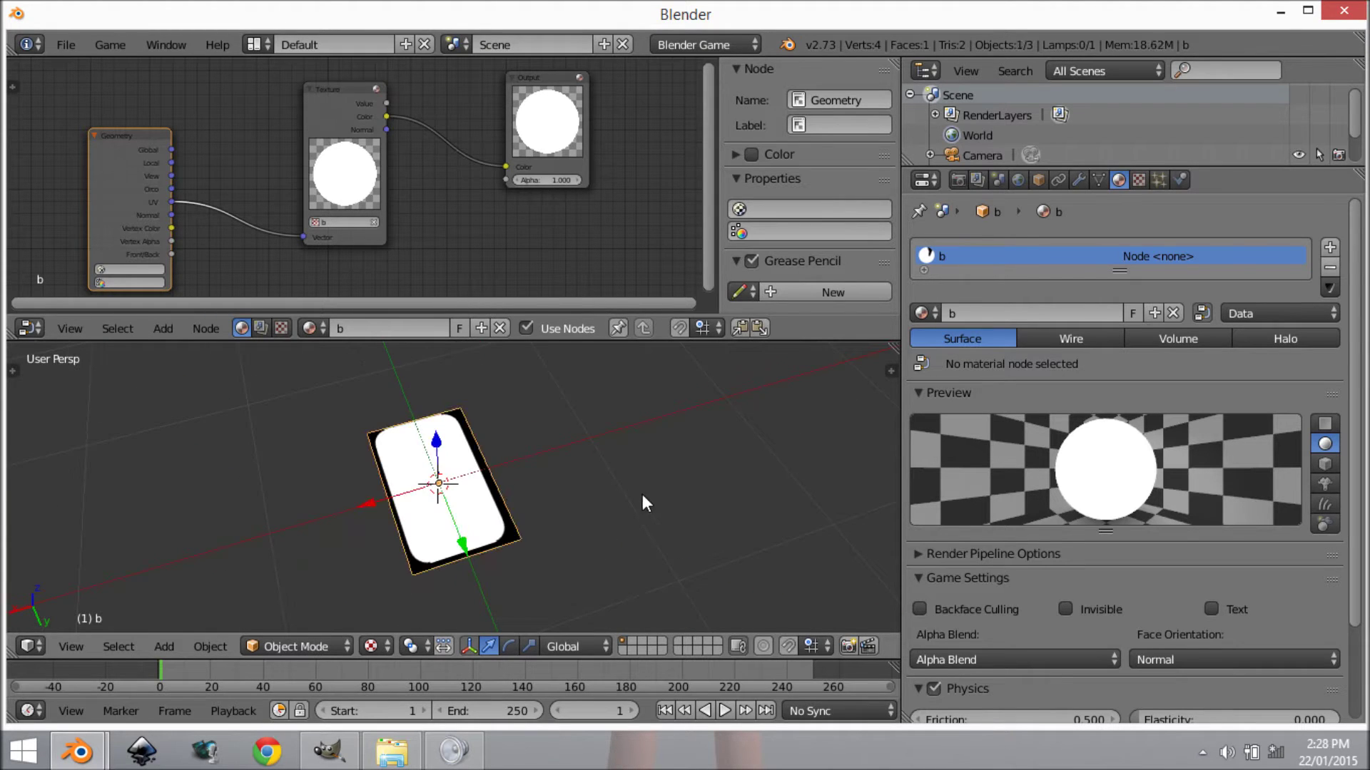
Link the Texture node's Value to the Output node's Alpha and check the plane's blurred edges in the 3D view
middle_click_drag(641, 495, 518, 463)
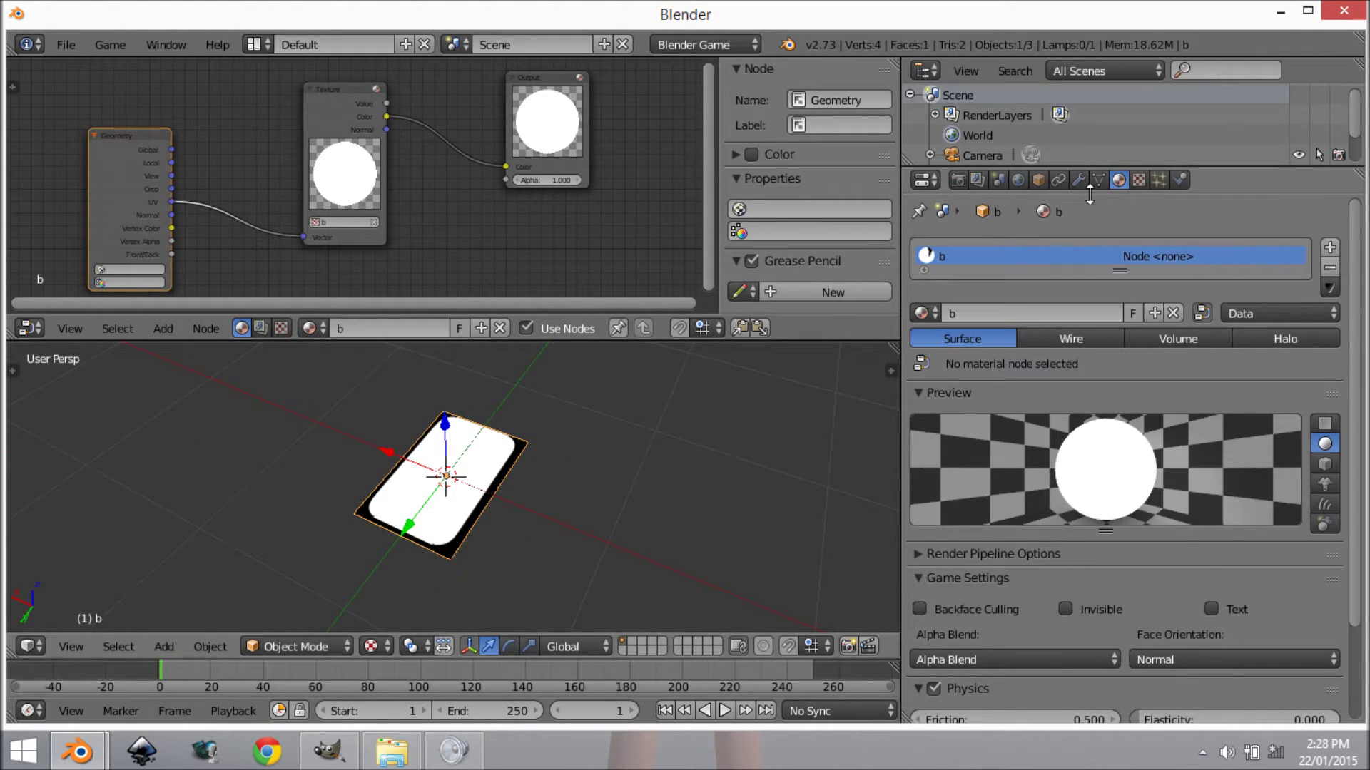
scroll(1205, 557, "down", 4)
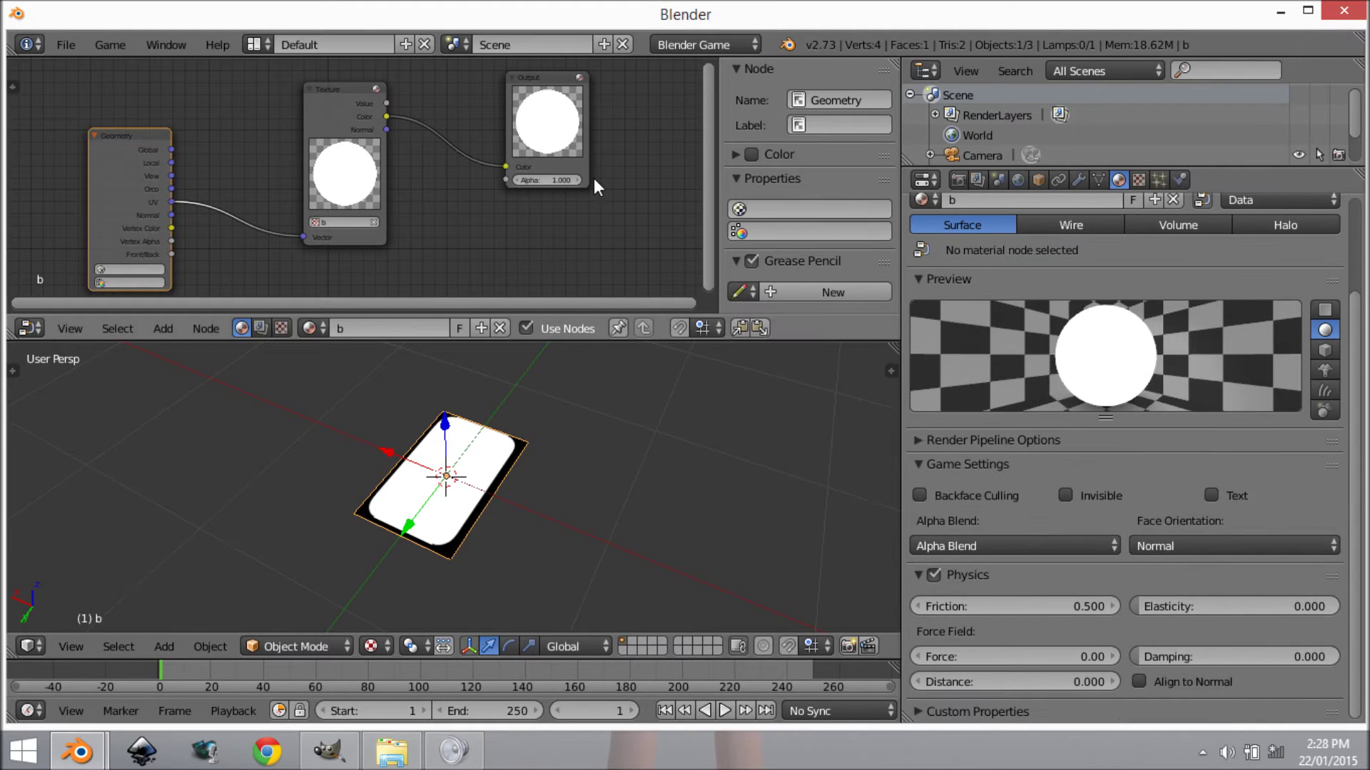
scroll(385, 105, "up", 1)
left_click_drag(398, 85, 561, 232)
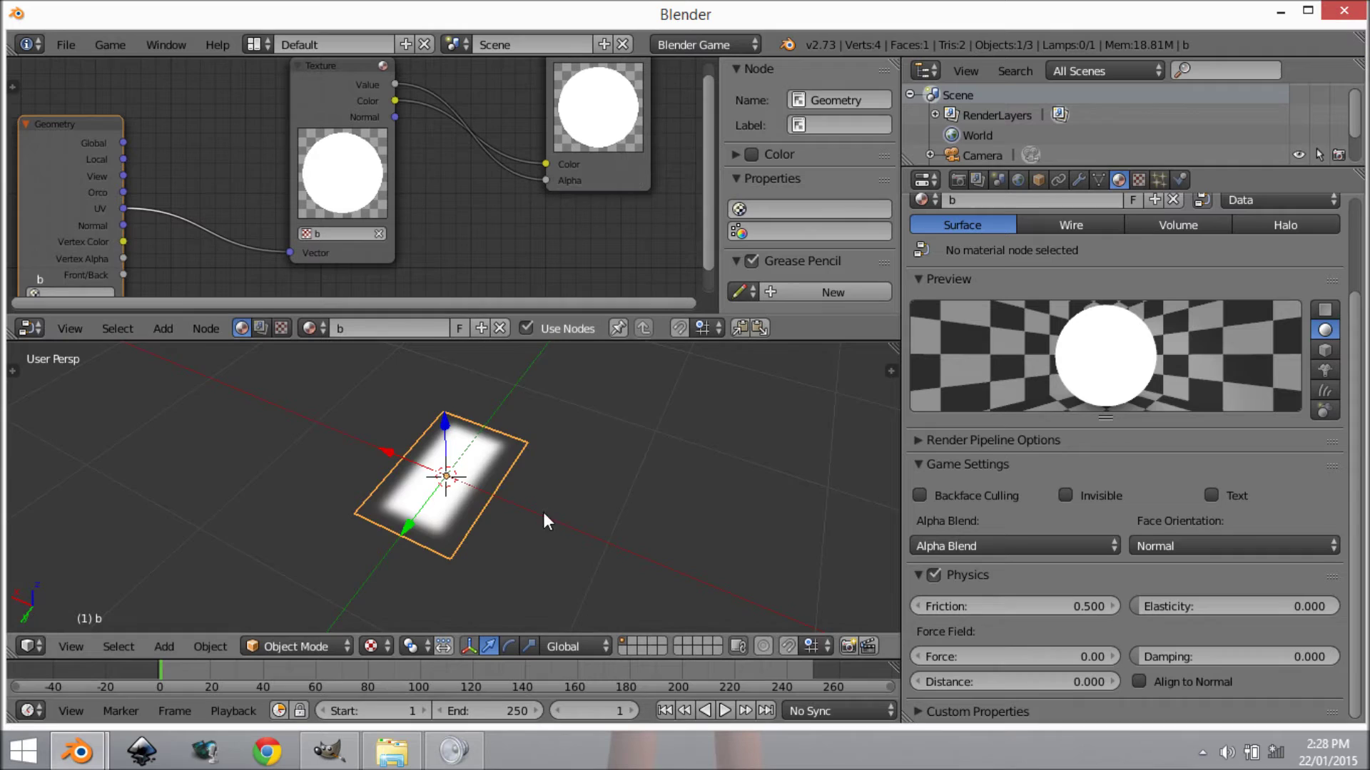
key("a")
scroll(490, 474, "up", 4)
scroll(553, 495, "down", 5)
middle_click_drag(641, 493, 491, 498)
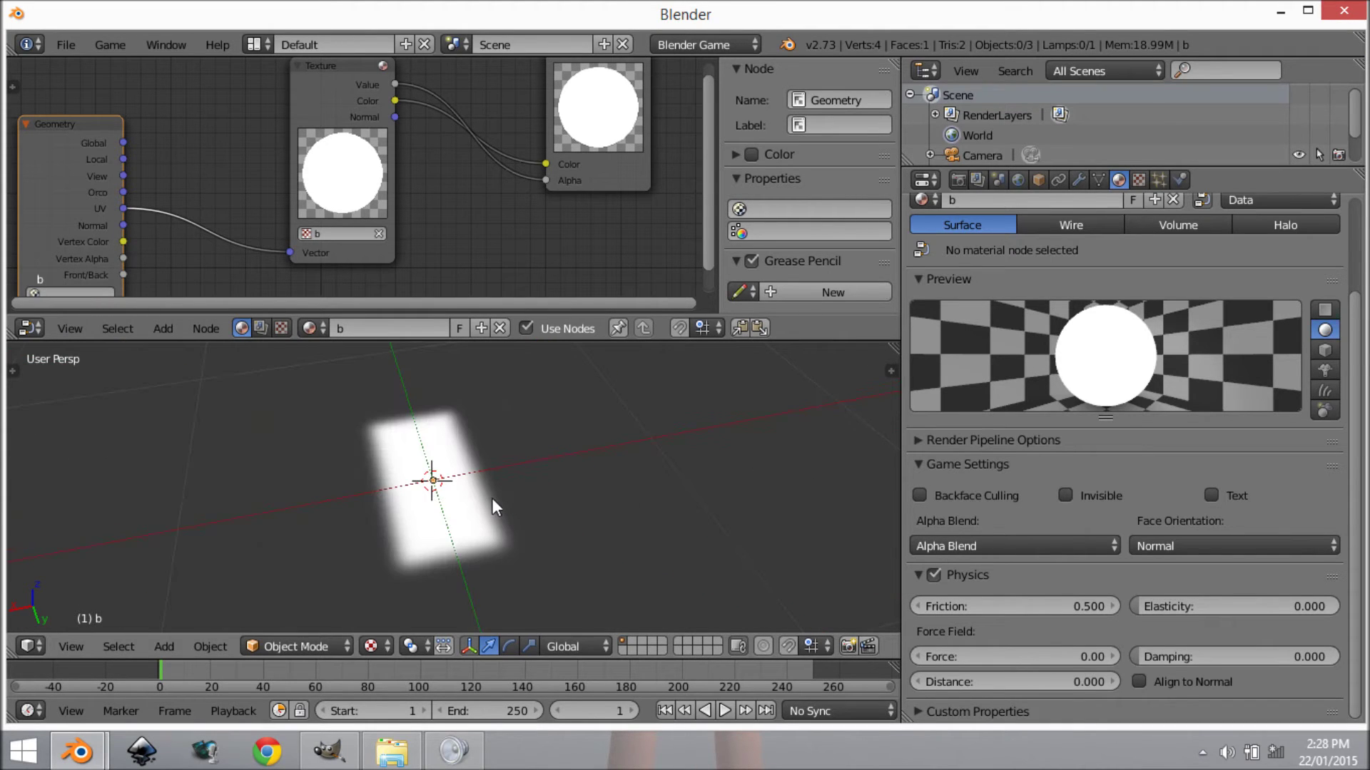
Reselect the image plane and expand material b's Render Pipeline Options
right_click(491, 498)
left_click(918, 440)
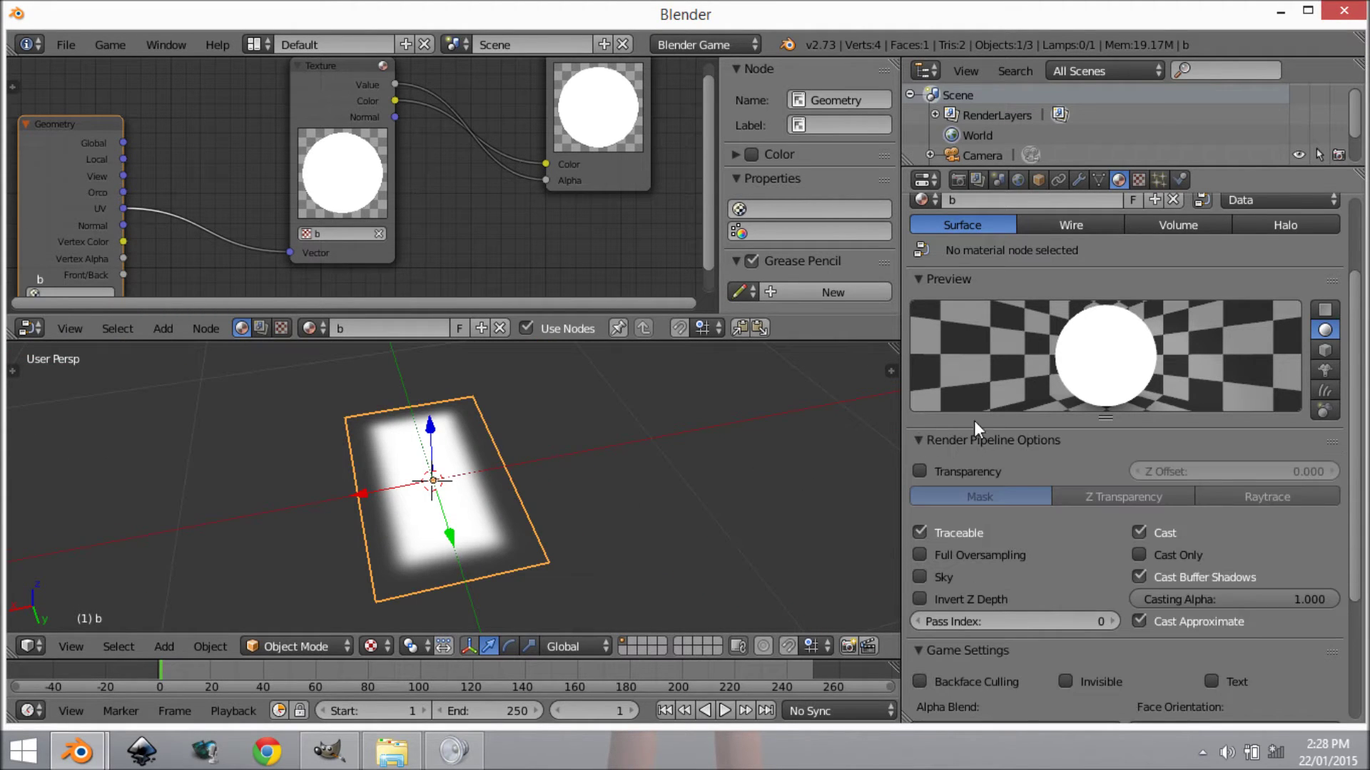
middle_click_drag(660, 385, 429, 540)
key("a")
right_click(437, 540)
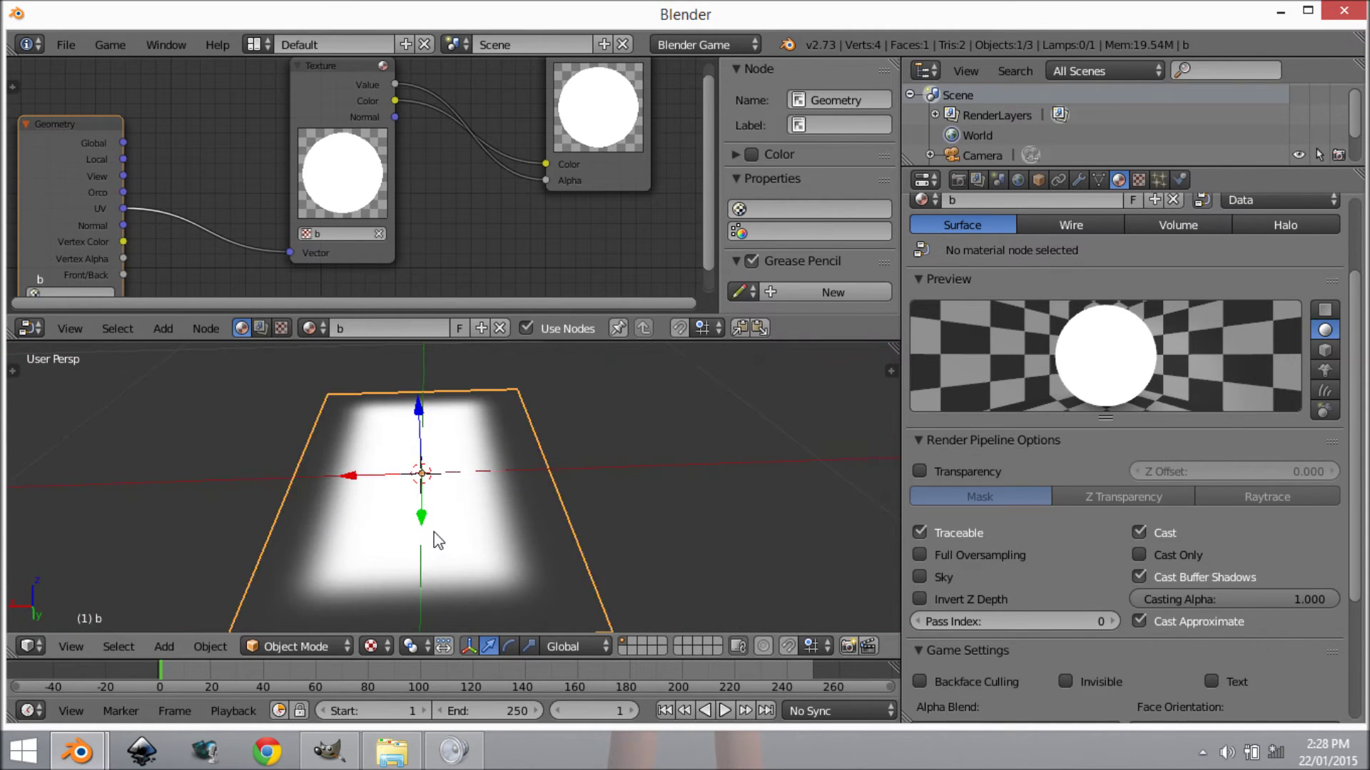
key("Delete")
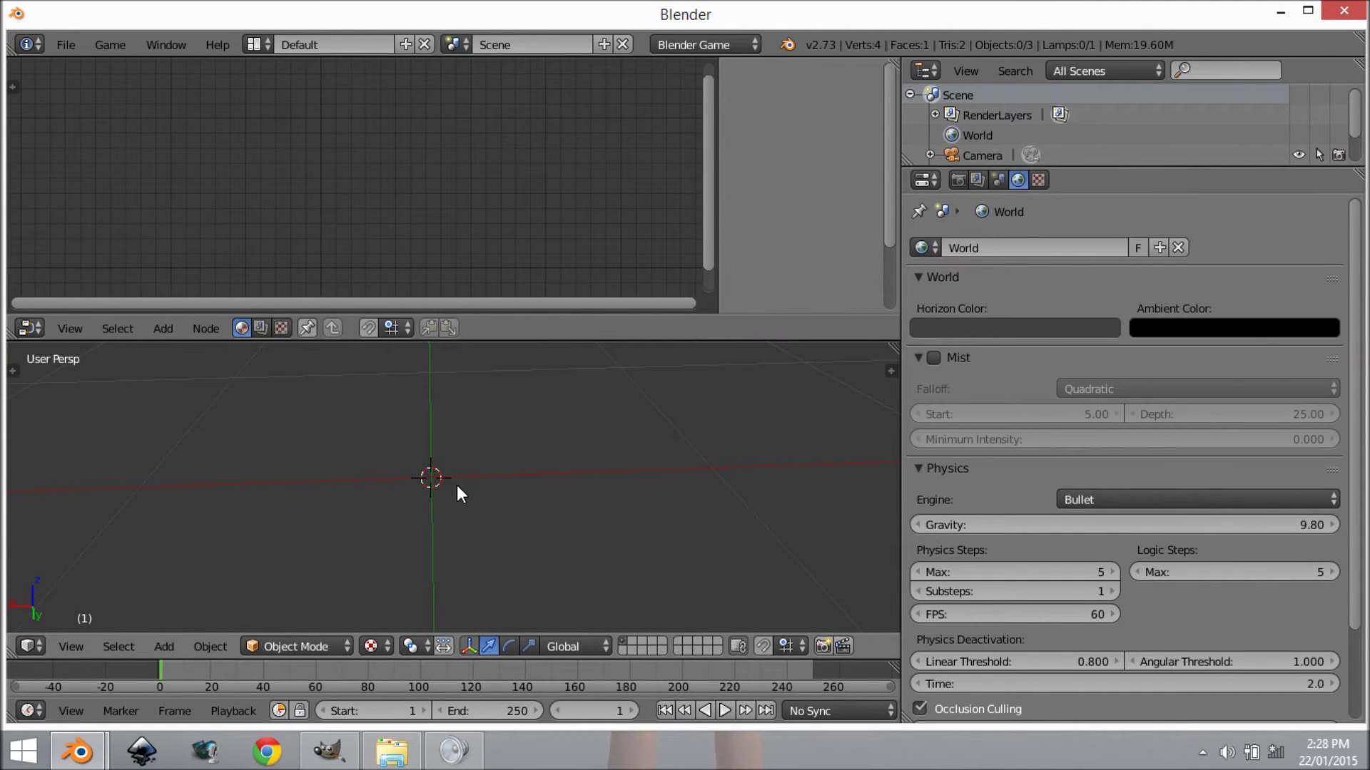
key("ctrl+z")
key("g")
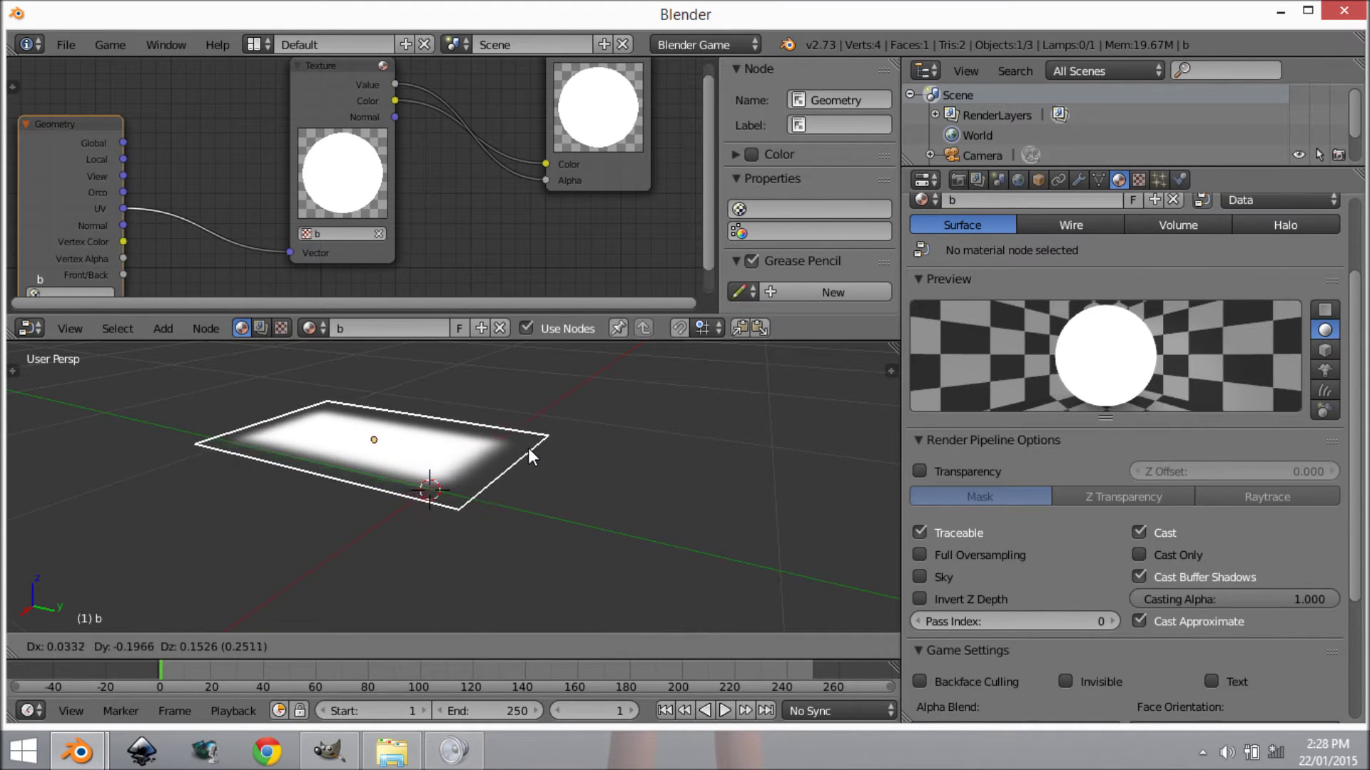
key("Escape")
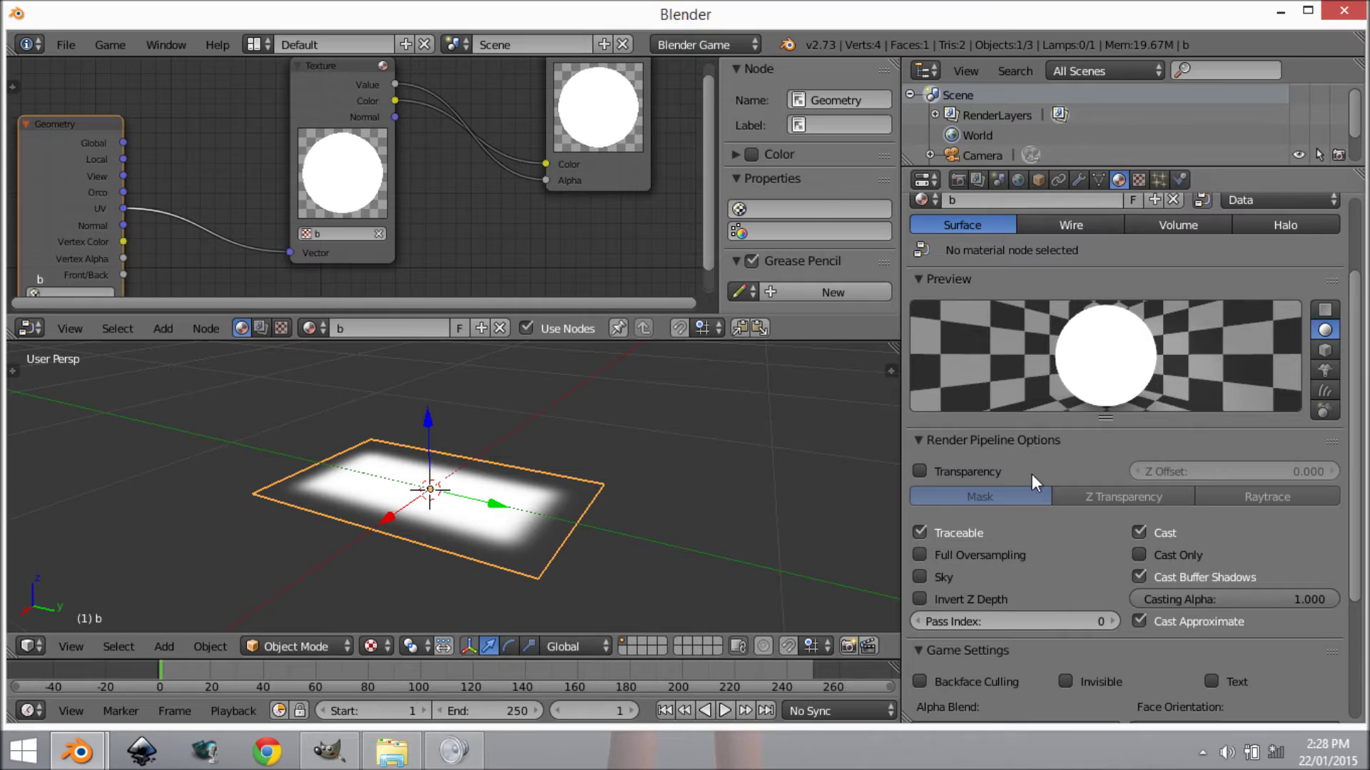
Enable Transparency for material b with the Z Transparency method and check the plane with its selection outline off
left_click(926, 473)
left_click(1113, 495)
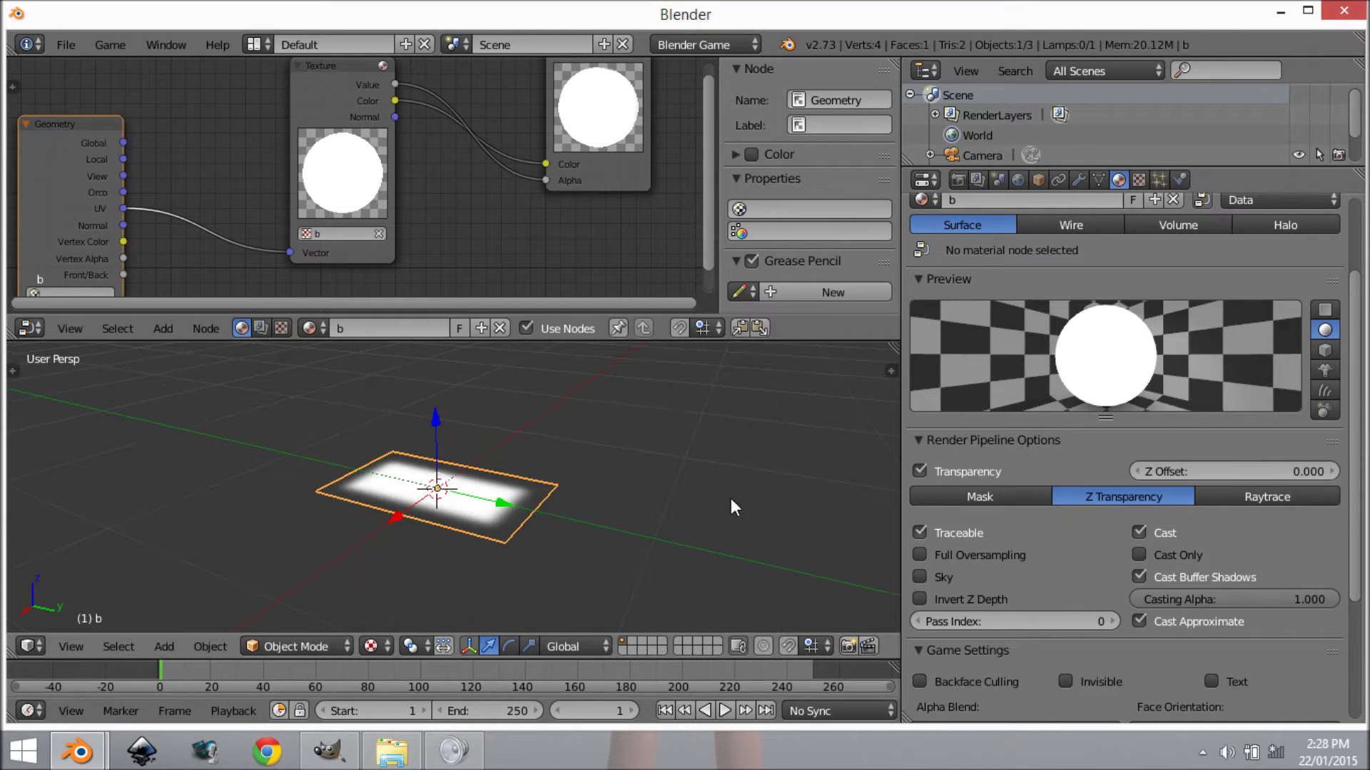
key("a")
middle_click_drag(726, 497, 473, 516)
right_click(473, 515)
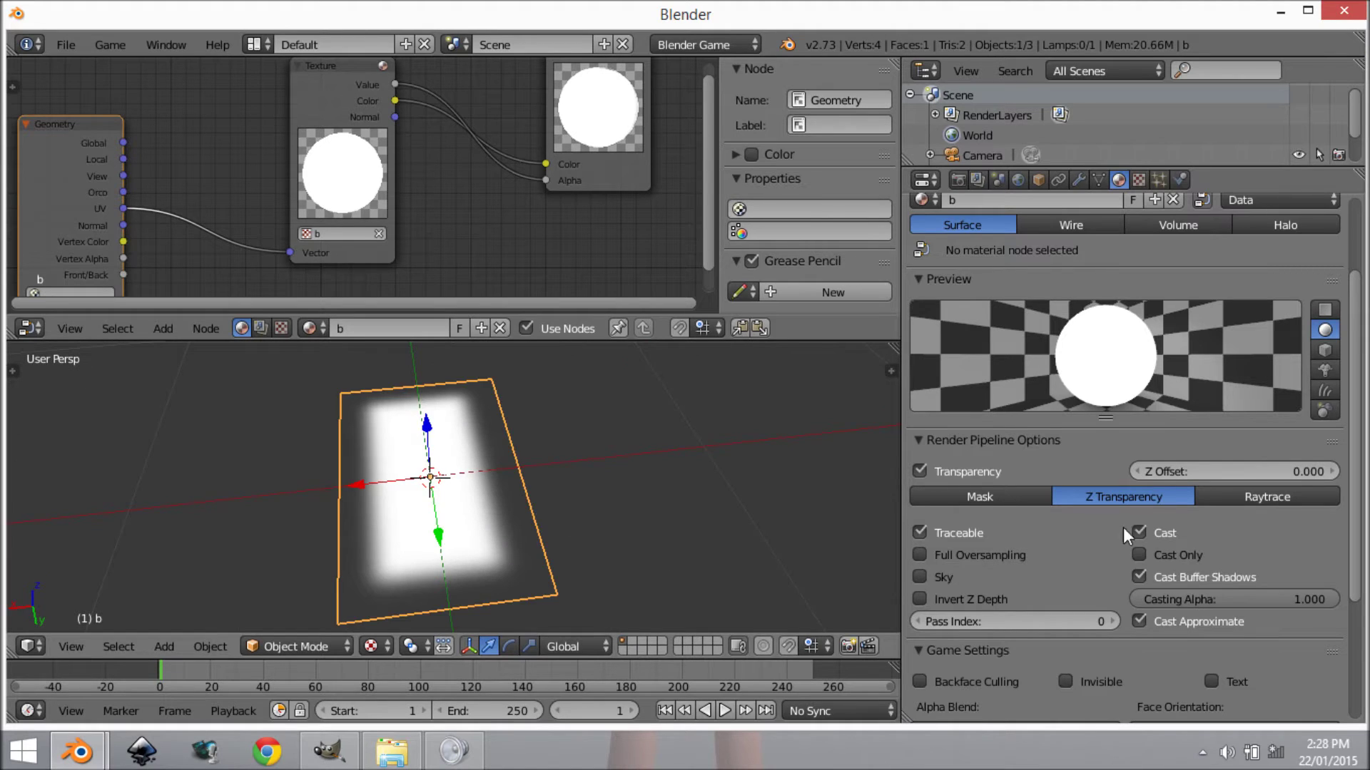
Look over material b's render and game settings, run the game preview of the plane, and exit it
scroll(1175, 528, "down", 5)
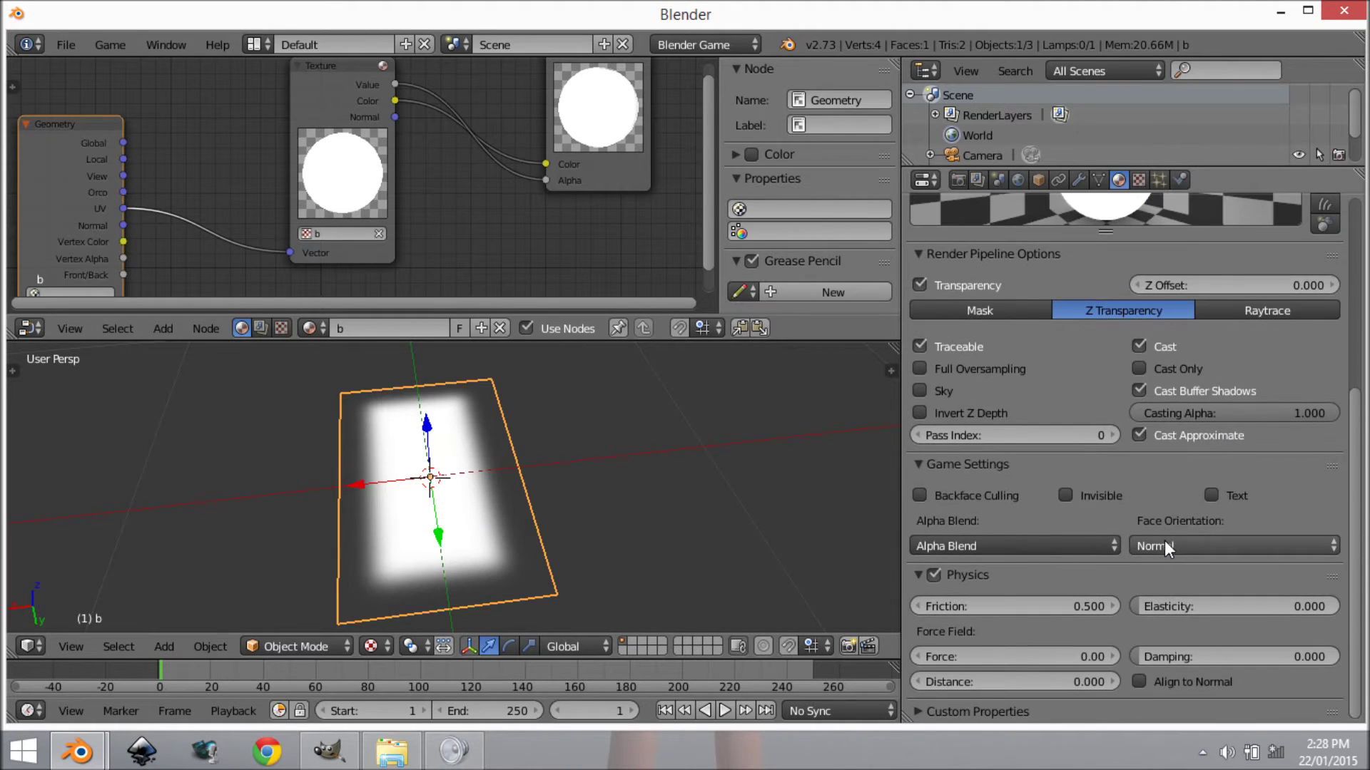
scroll(1170, 543, "up", 4)
scroll(1156, 545, "down", 2)
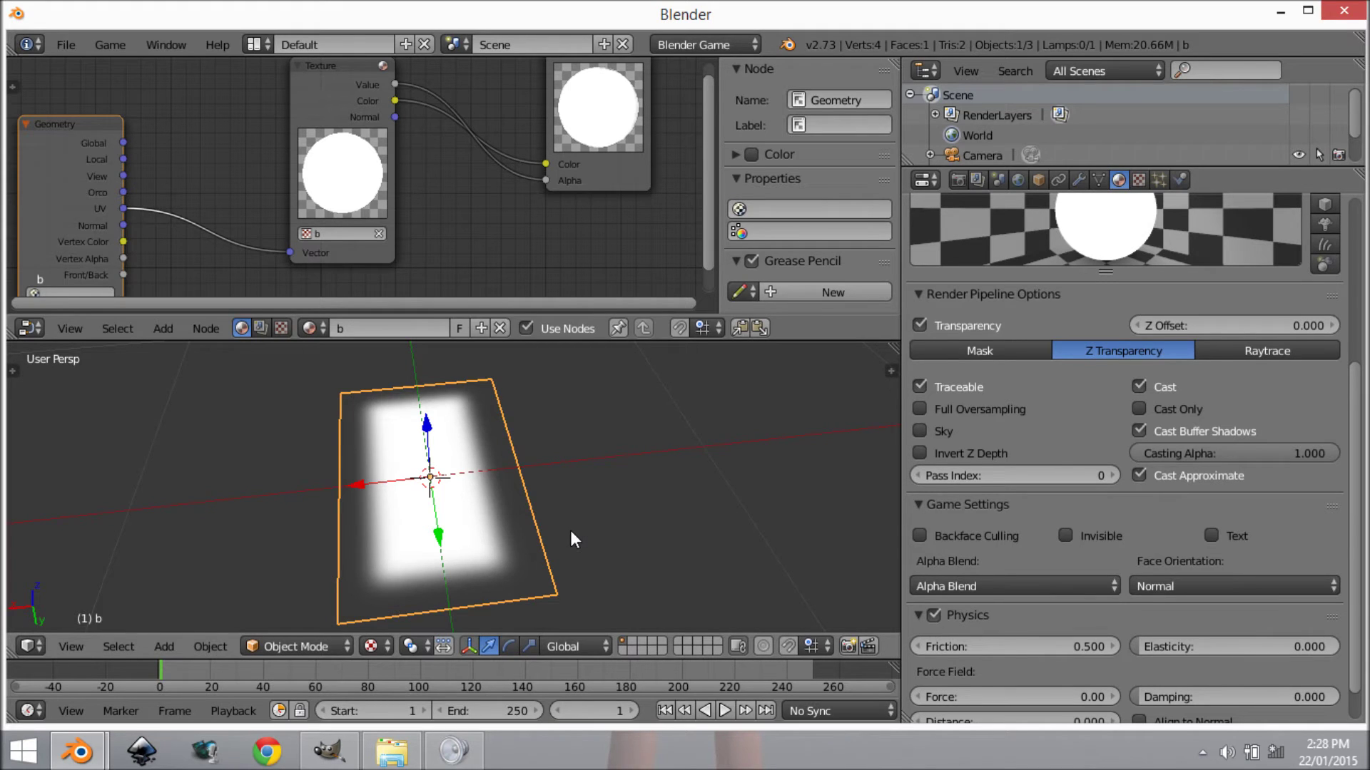
key("p")
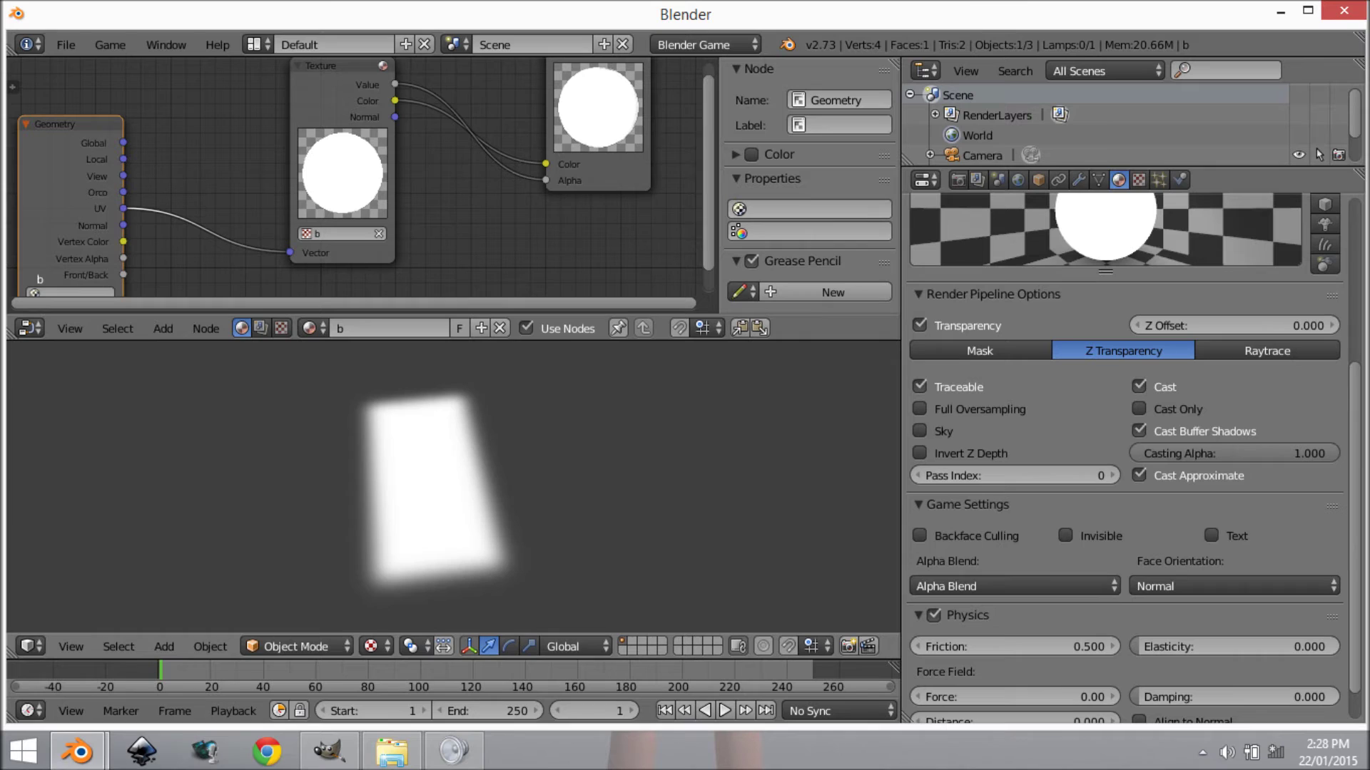
key("Escape")
Maximize the node editor, hide its sidebar, and move the Output node farther right of the Texture node
scroll(506, 222, "down", 2)
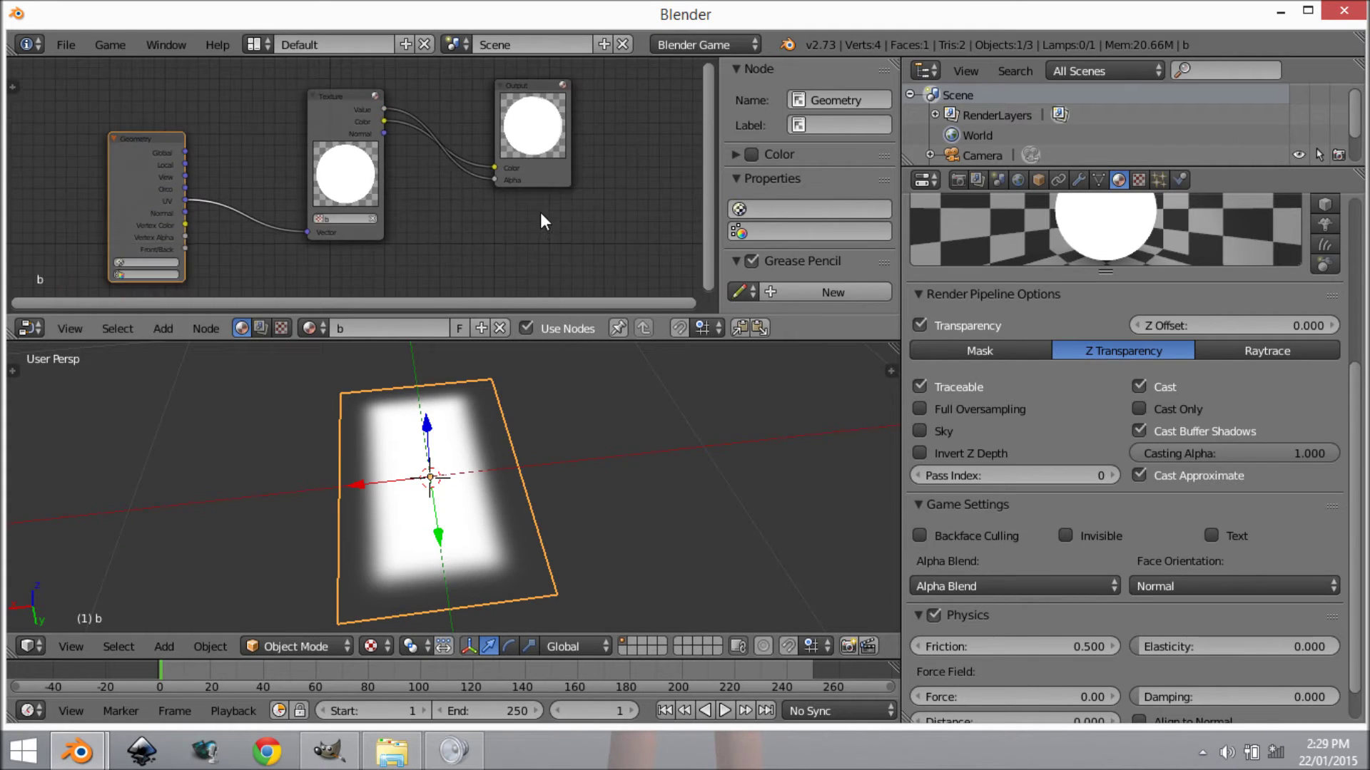
middle_click_drag(544, 219, 509, 169)
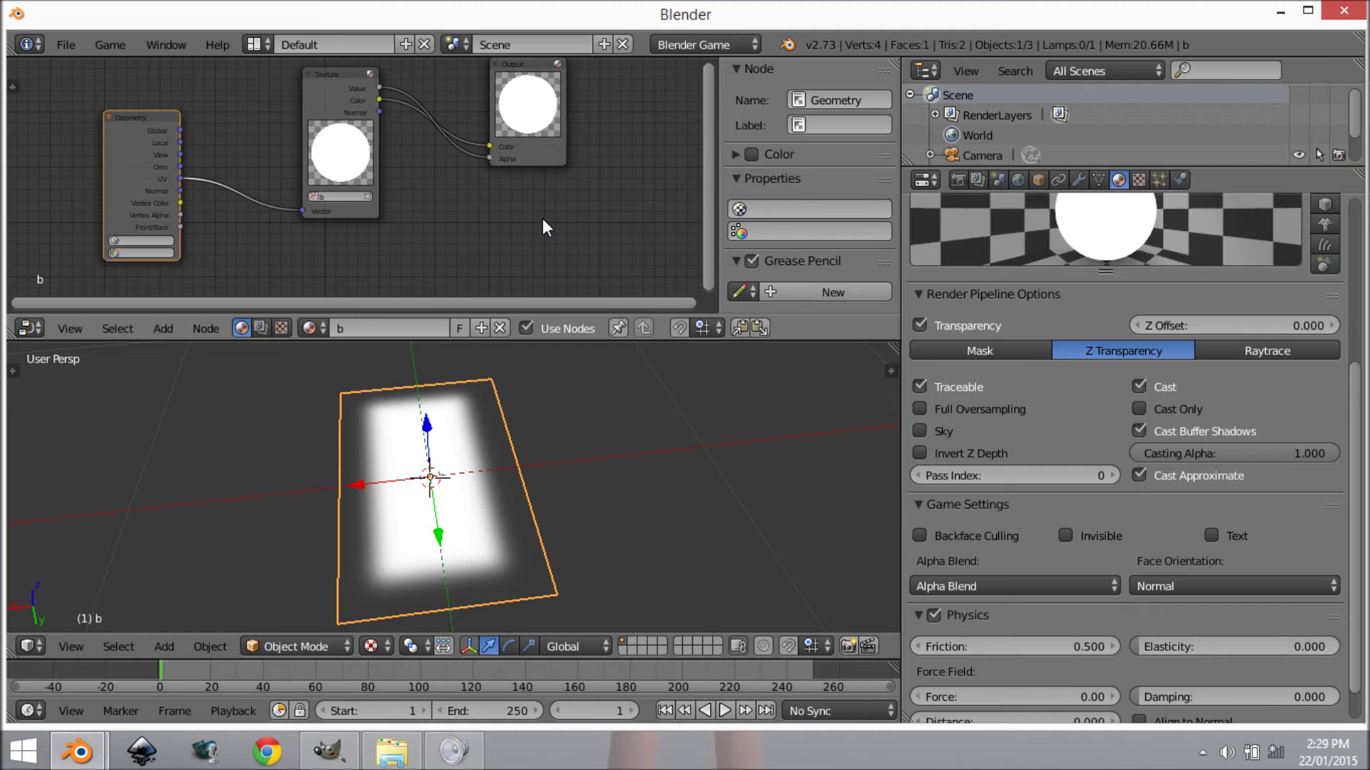
key("ctrl+Up")
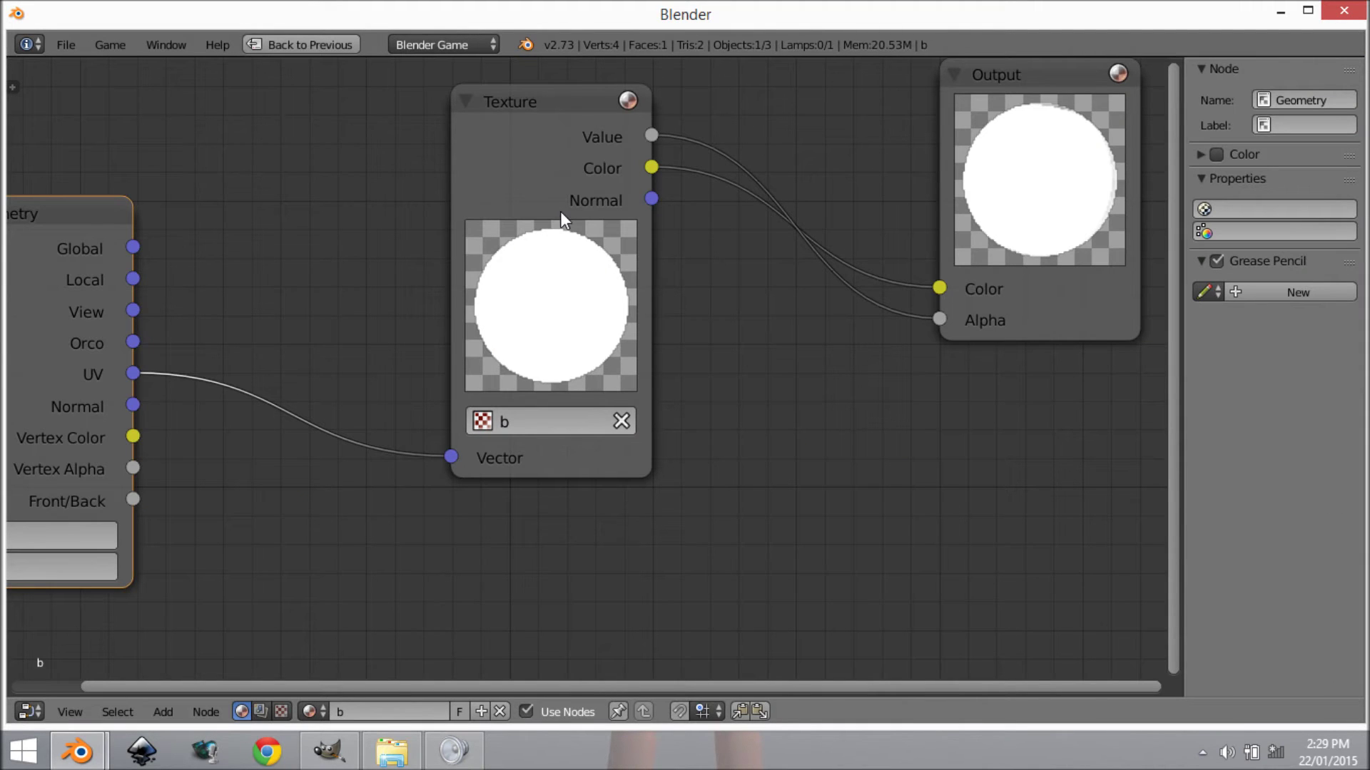
key("n")
scroll(750, 303, "down", 2)
middle_click_drag(750, 303, 605, 260)
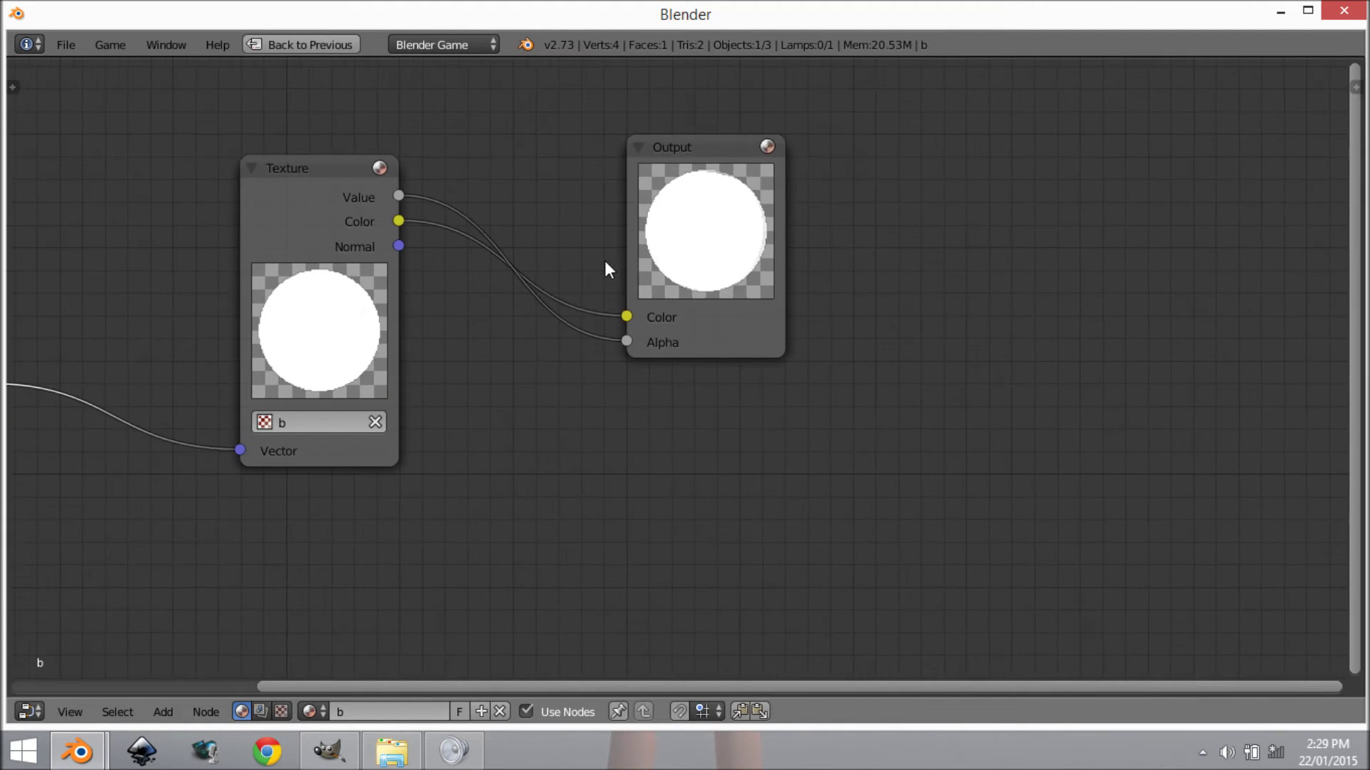
left_click_drag(740, 247, 1051, 217)
scroll(570, 391, "down", 2)
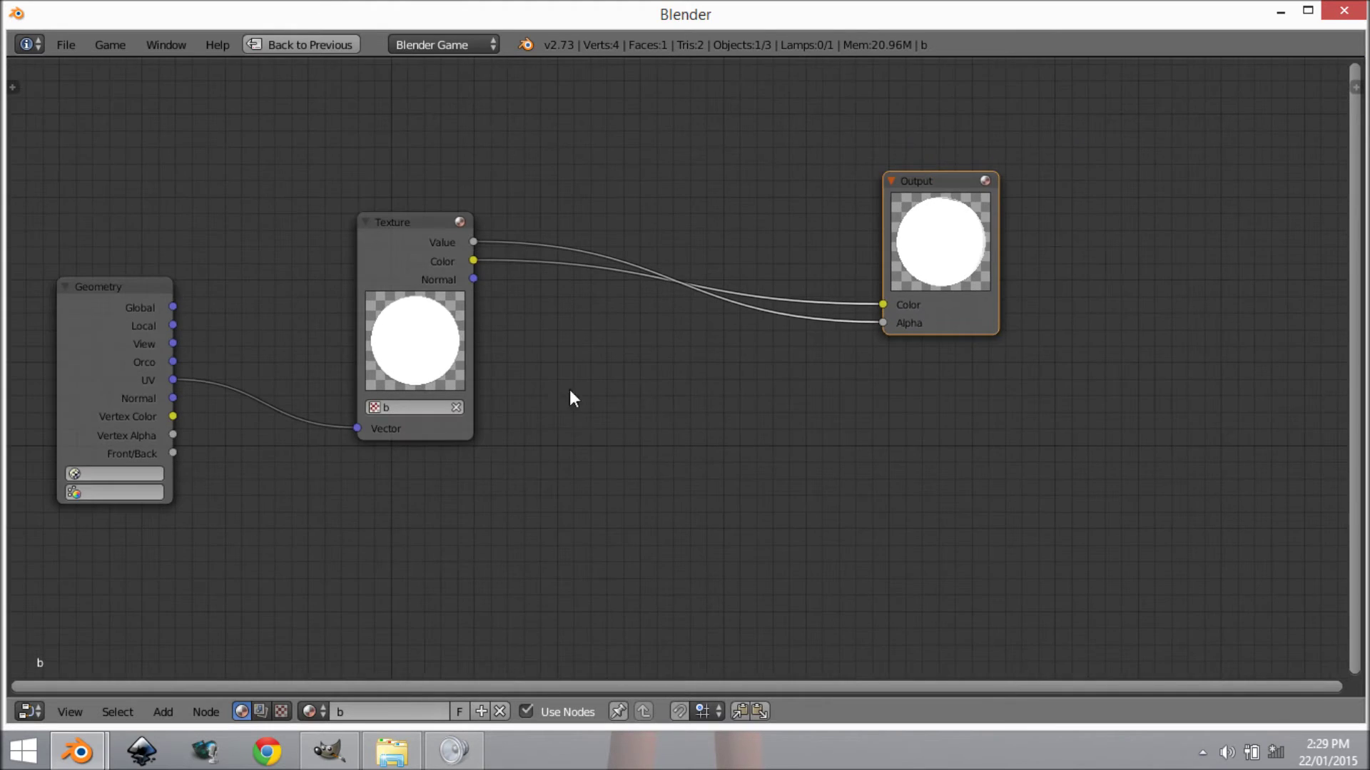
Insert a MixRGB node into the link between the Texture node's Value and the Output node's Alpha
middle_click_drag(570, 391, 579, 333)
key("shift+a")
mouse_move(553, 378)
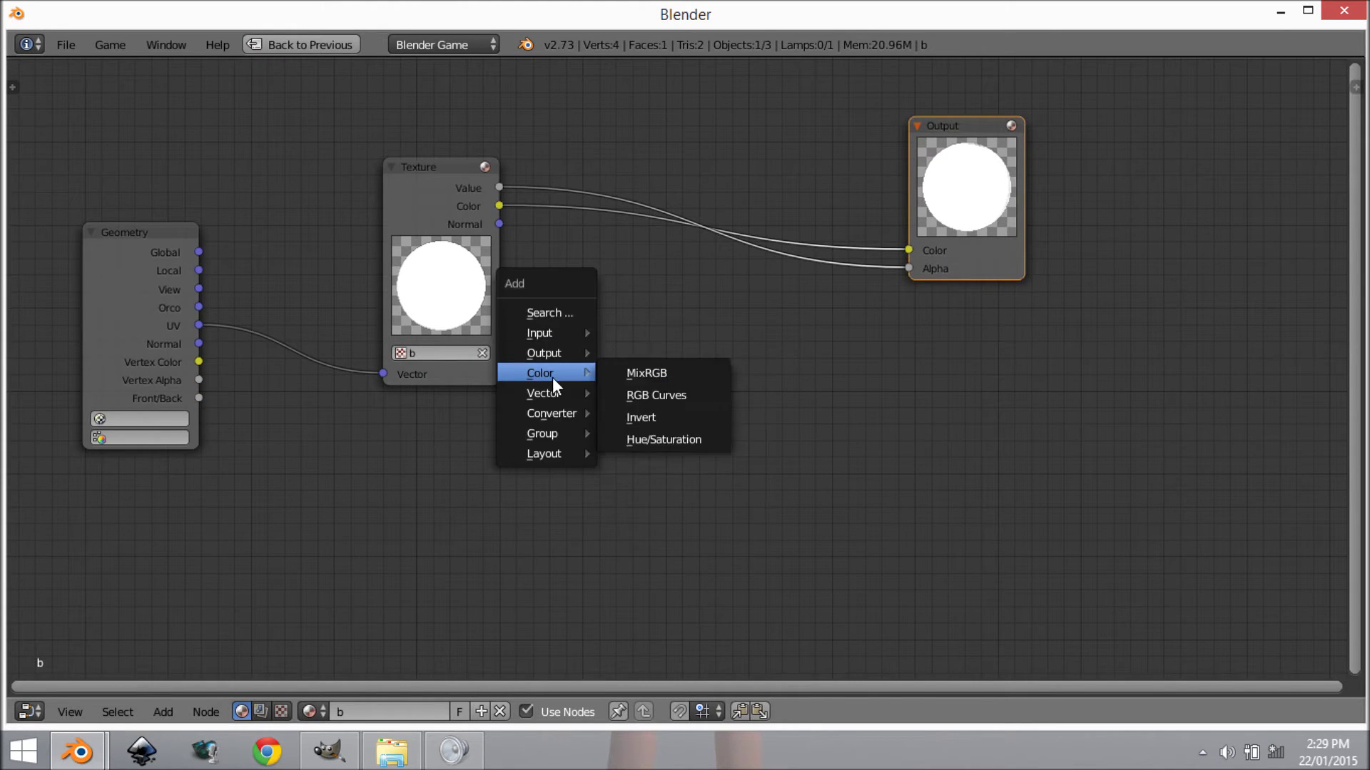
left_click(661, 369)
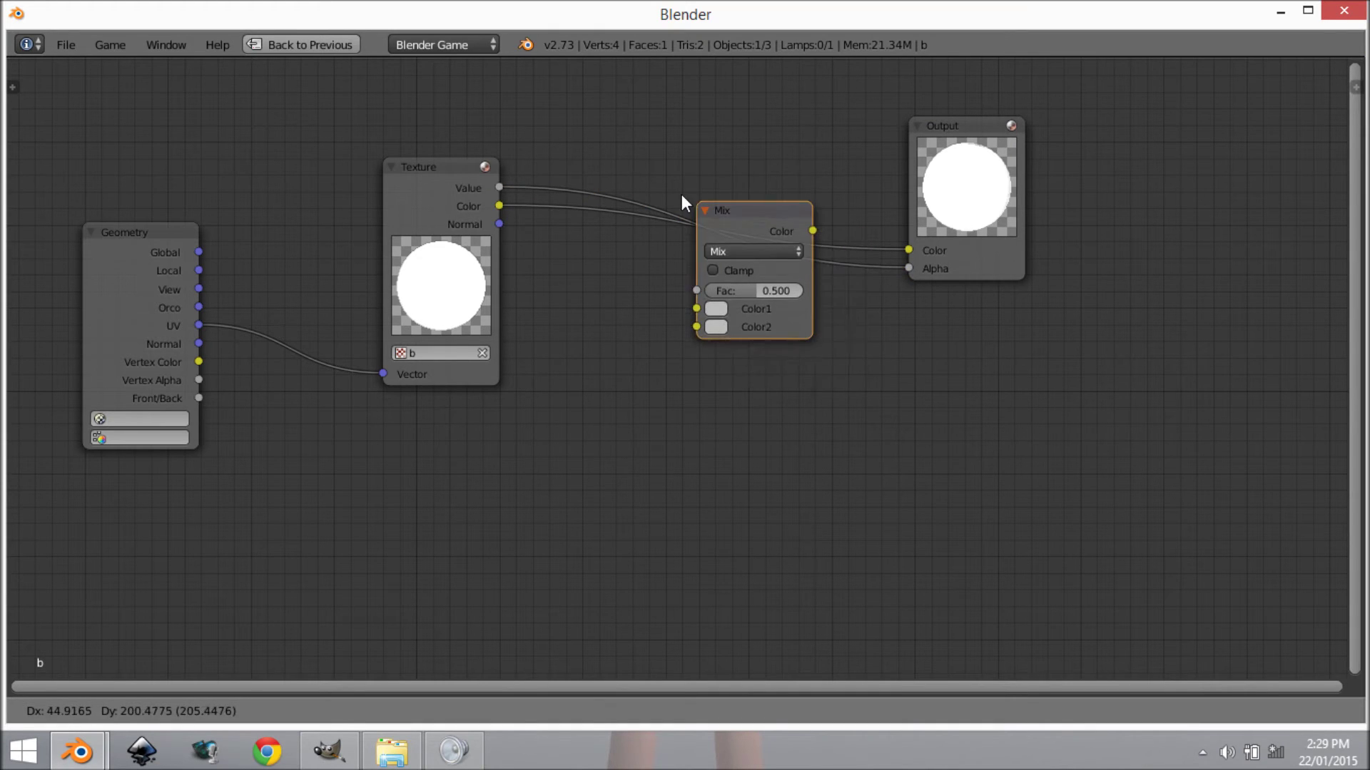
left_click(748, 257)
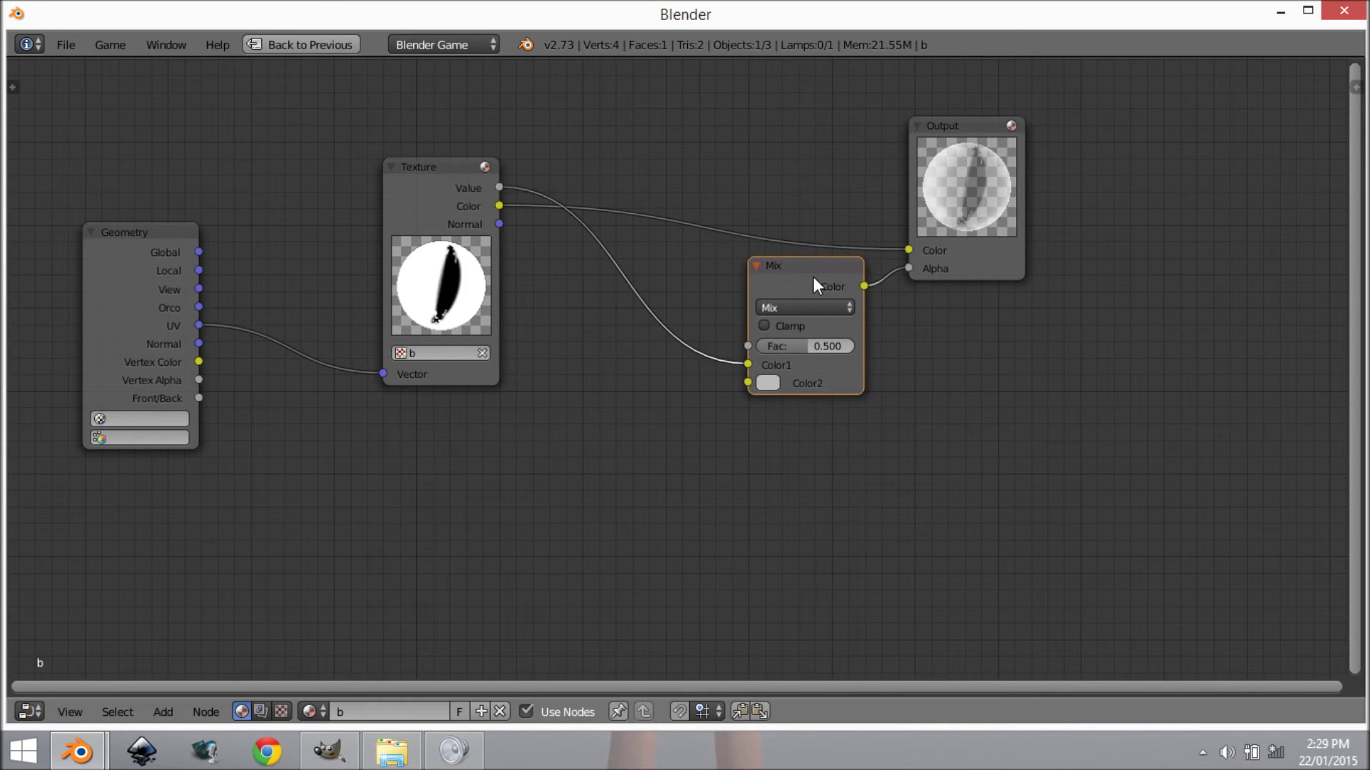
left_click_drag(814, 279, 777, 281)
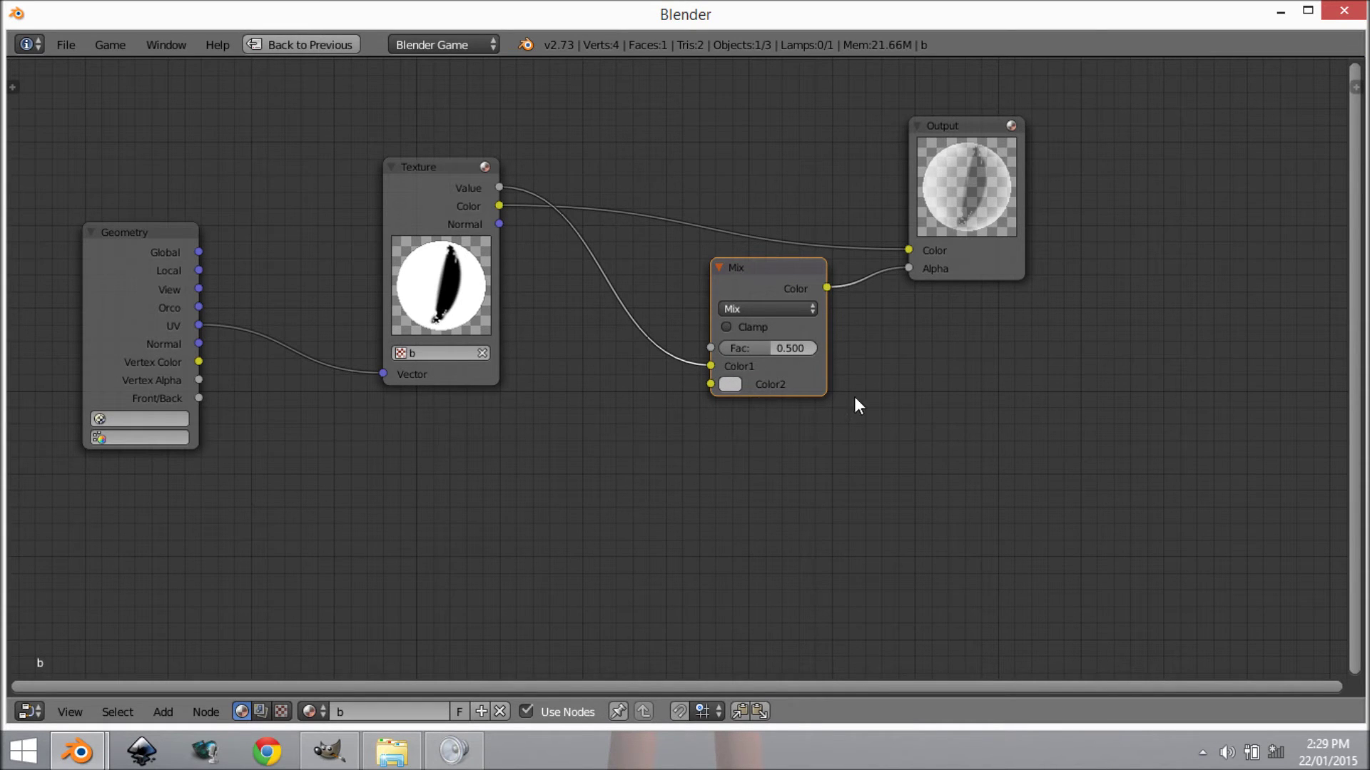
Add a Camera Data input node below the Texture node
middle_click_drag(854, 398, 853, 306)
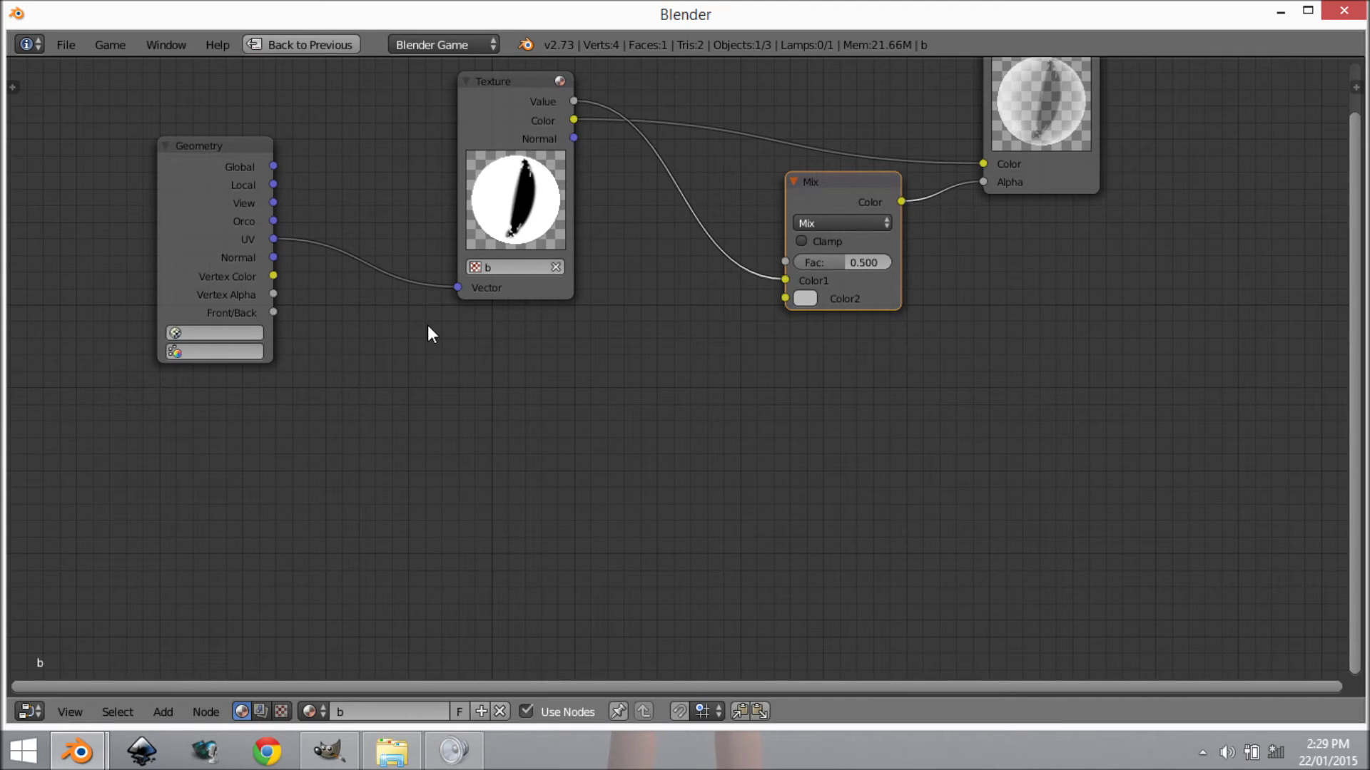
key("shift+a")
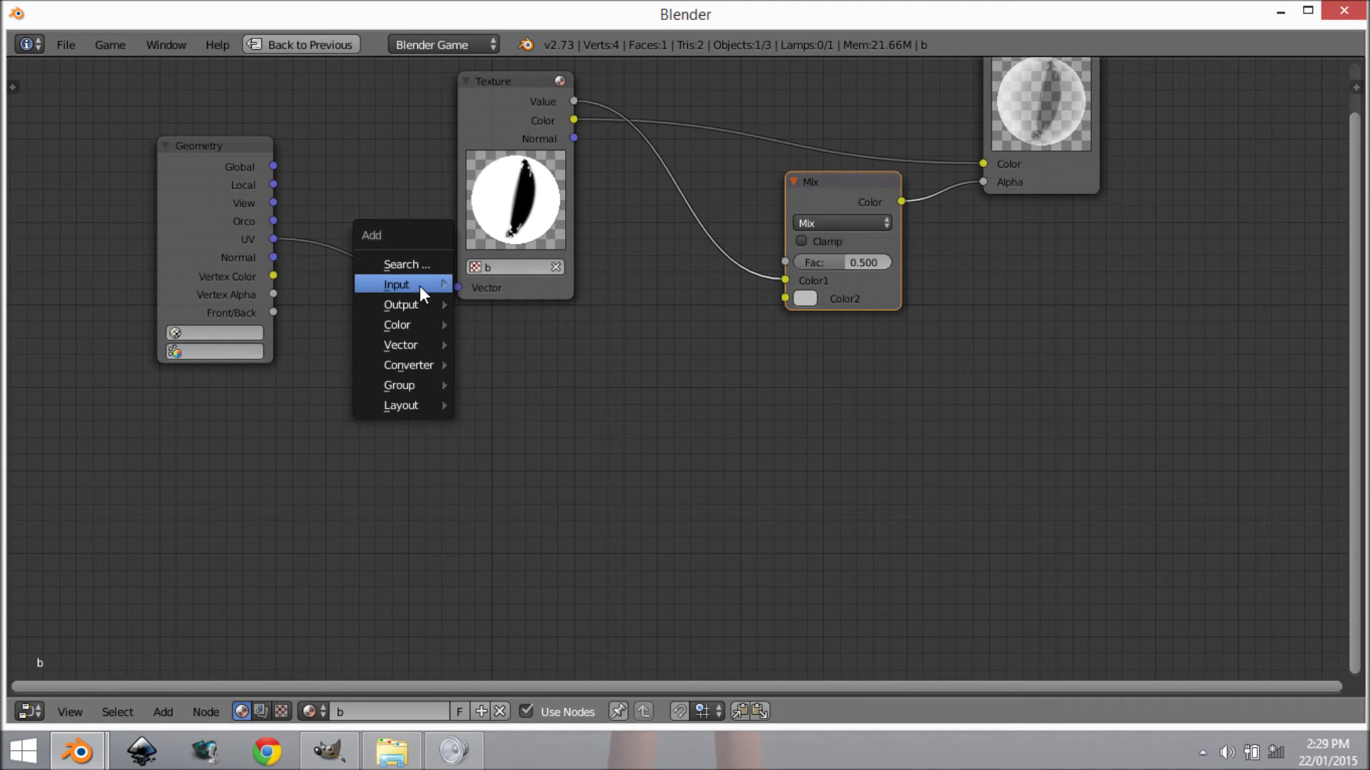
mouse_move(450, 284)
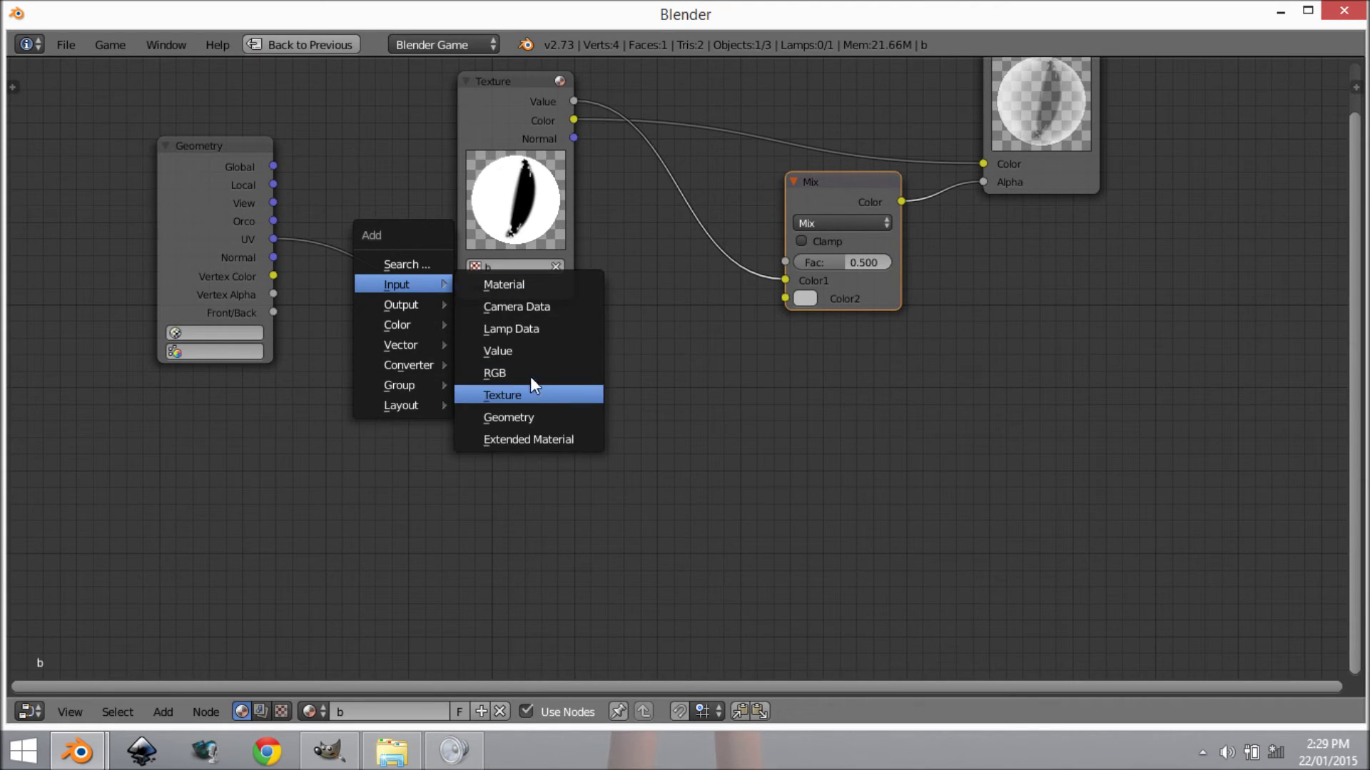
left_click(532, 311)
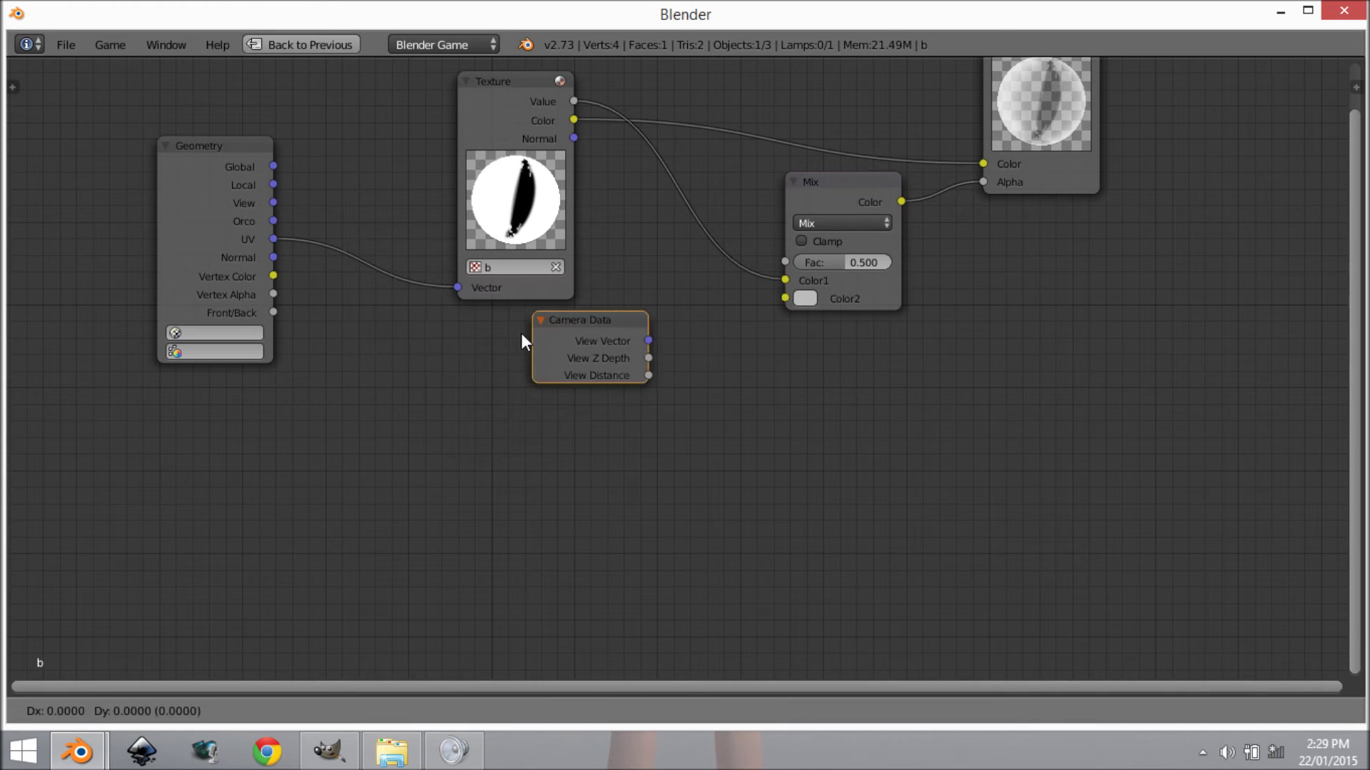
left_click(468, 339)
scroll(666, 430, "up", 2)
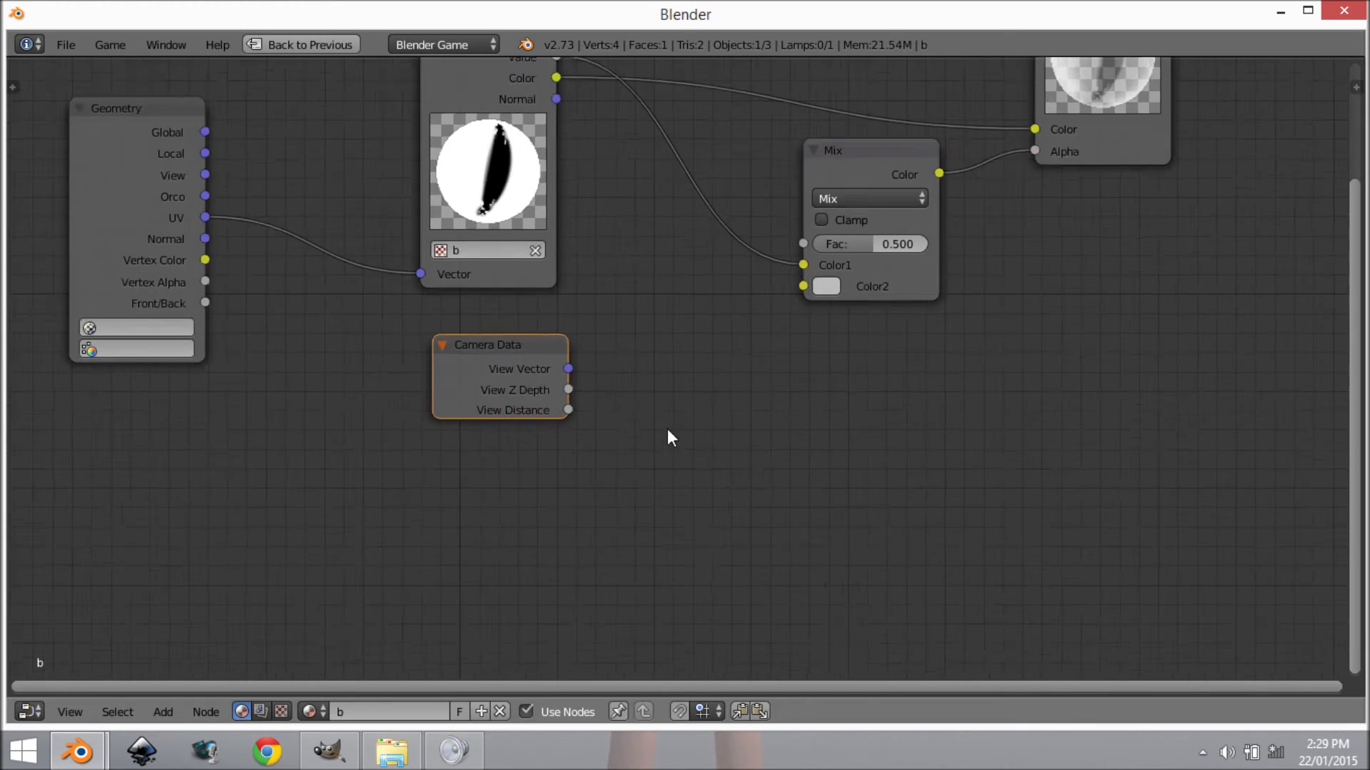
Add a Math converter node between the Camera Data and Mix nodes
middle_click_drag(667, 429, 519, 435)
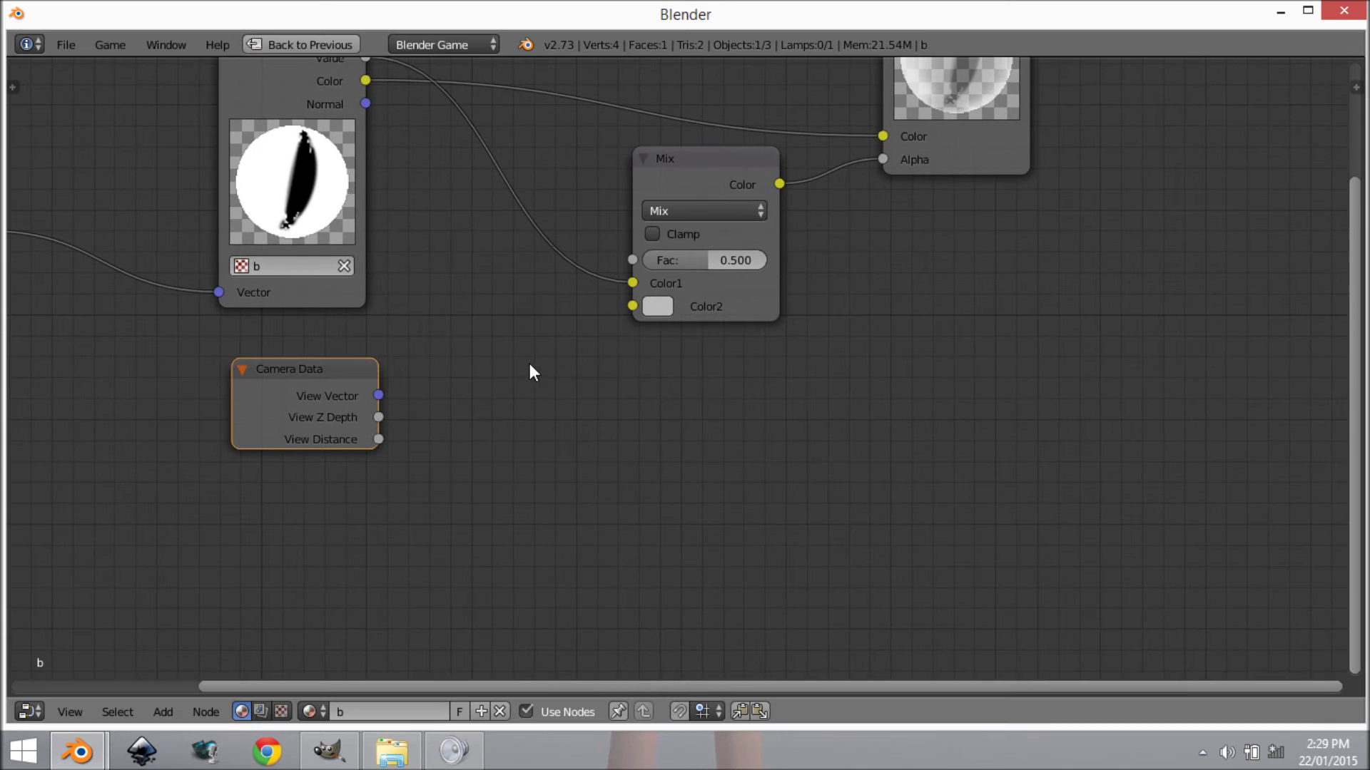
key("shift+a")
mouse_move(515, 404)
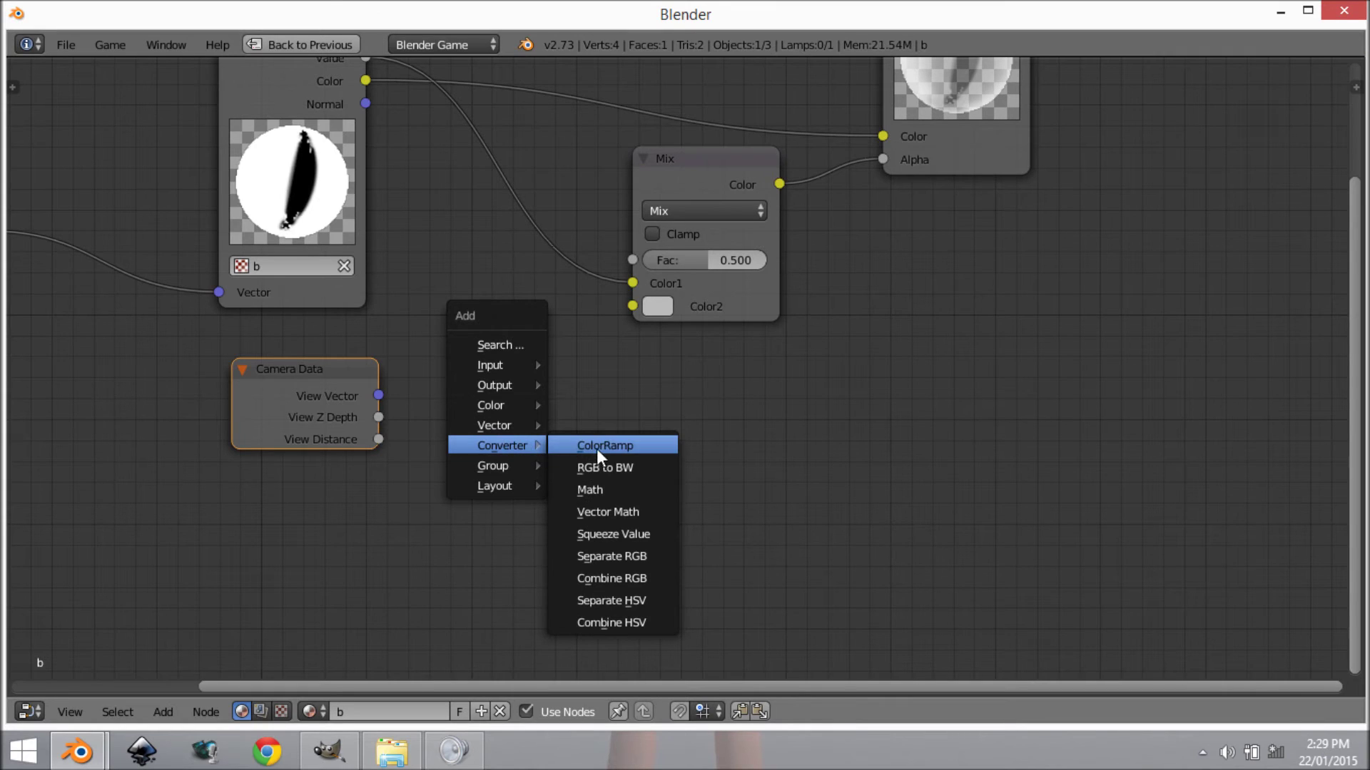
left_click(652, 486)
left_click(438, 306)
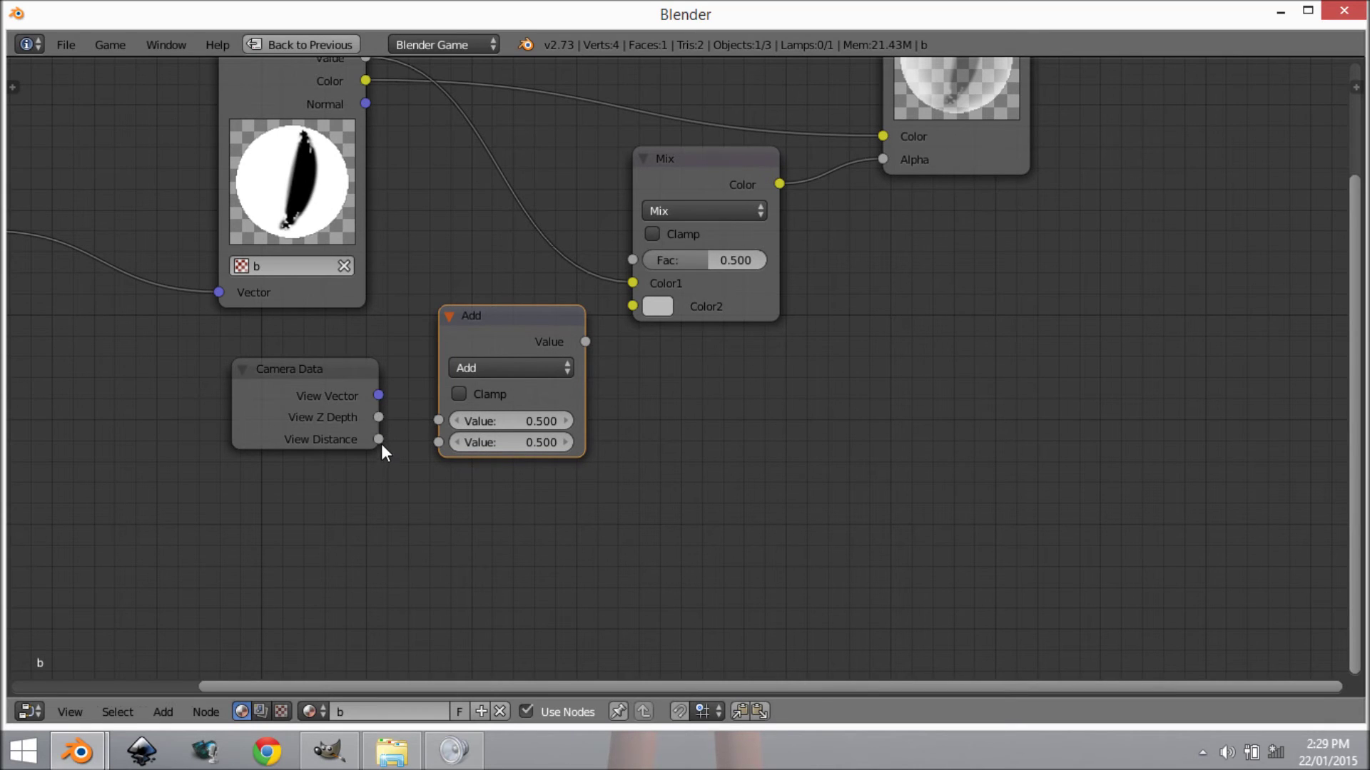
Link Camera Data's View Distance to the Math node's first Value and the Math output to the Mix node's Fac
left_click_drag(381, 444, 437, 420)
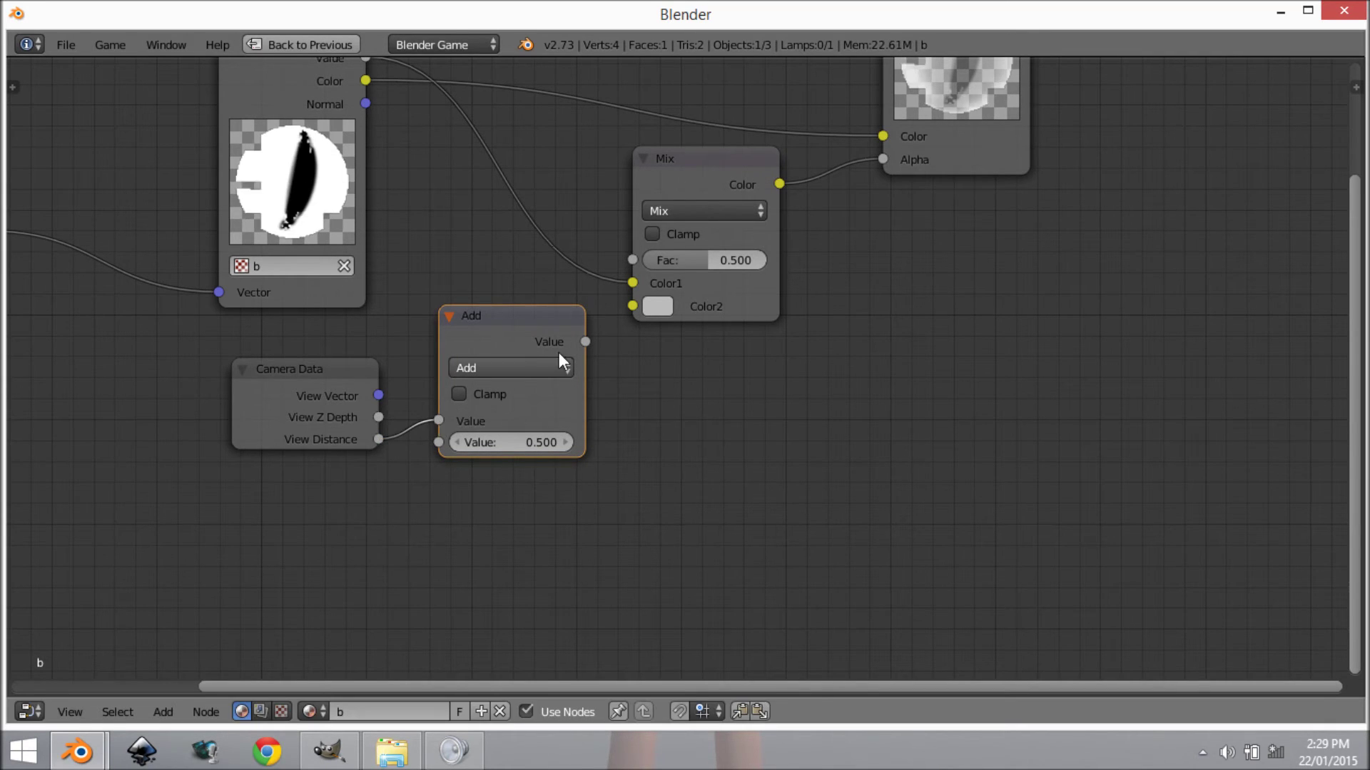
mouse_move(586, 341)
left_mouse_down()
mouse_move(601, 302)
mouse_move(448, 348)
mouse_move(589, 362)
left_mouse_up()
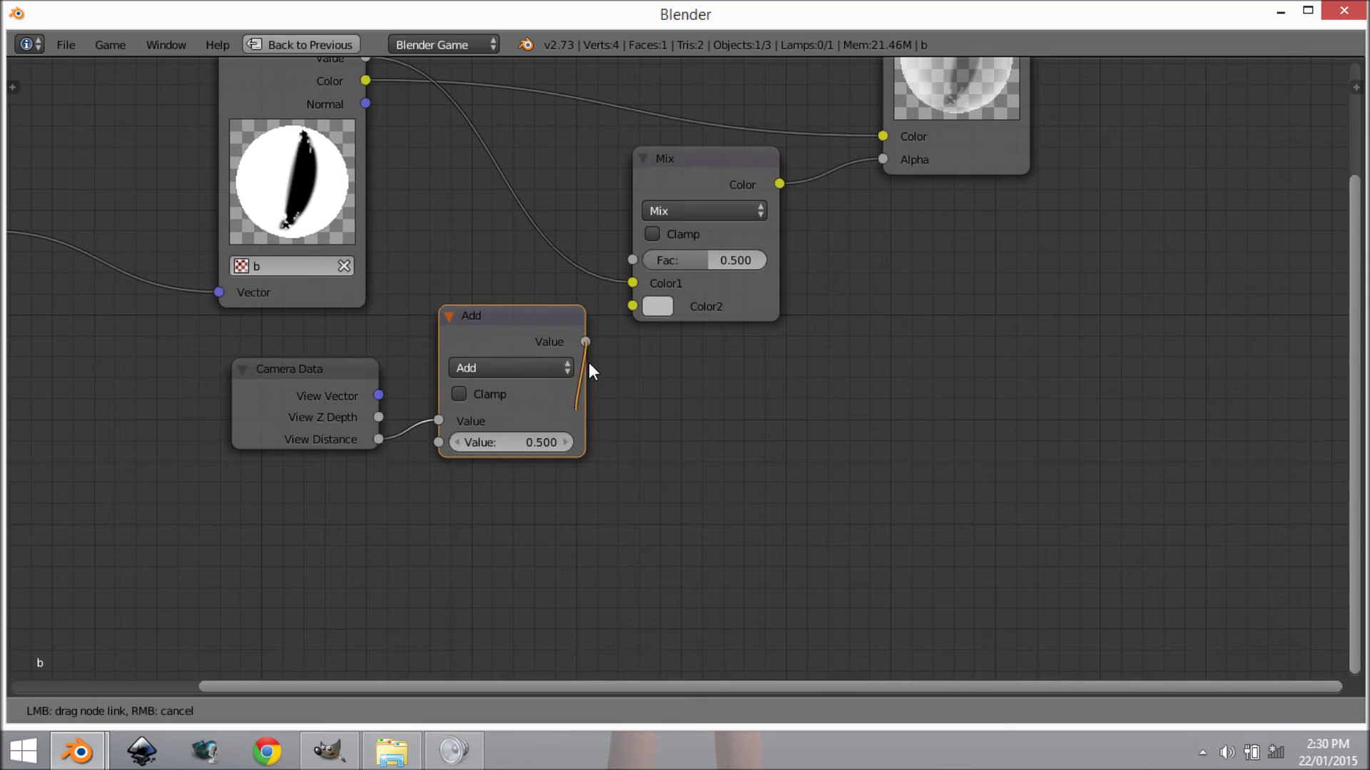
left_click_drag(616, 297, 632, 258)
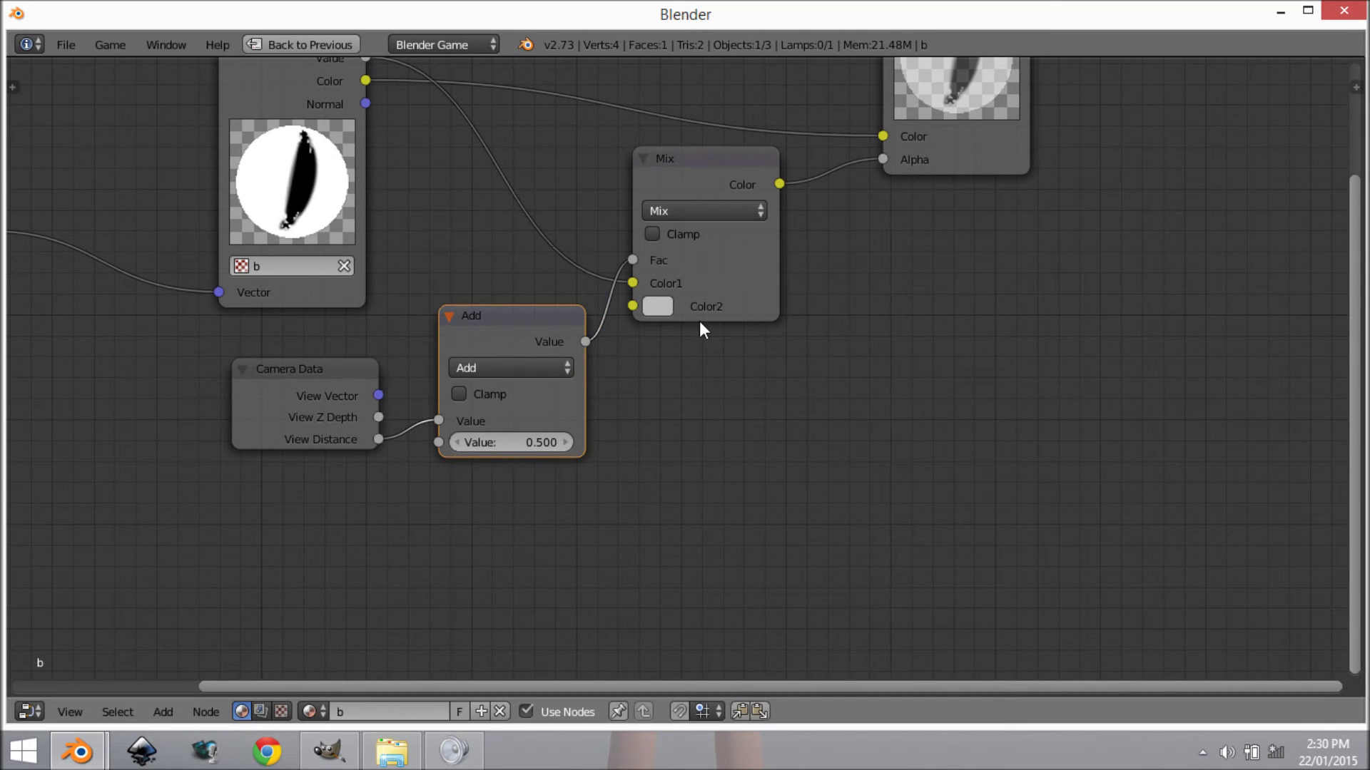
Set the Mix node's Color2 to black (RGB 0, 0, 0)
left_click(659, 308)
left_click_drag(823, 367, 823, 479)
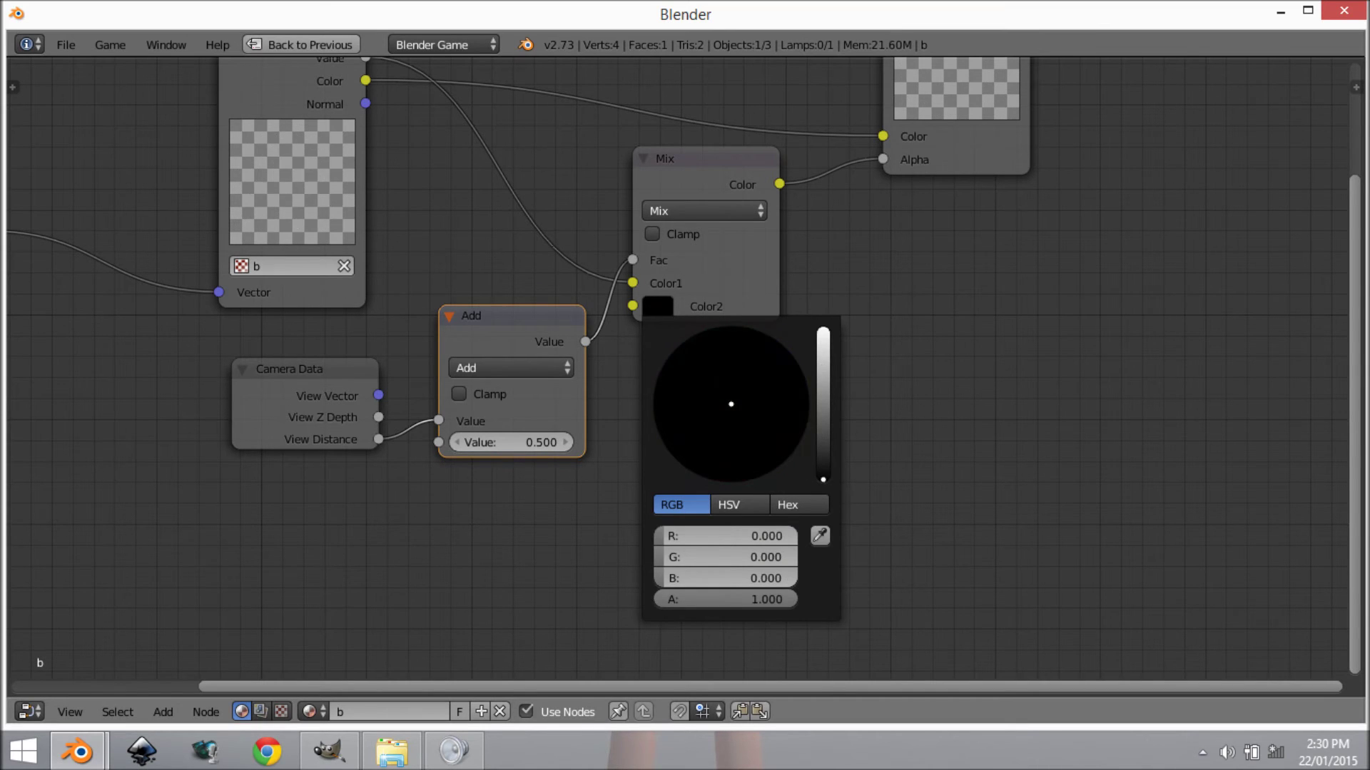
Set the Math node to Divide with a second value of 20, and restore the editor from full screen to the split layout
left_click(545, 441)
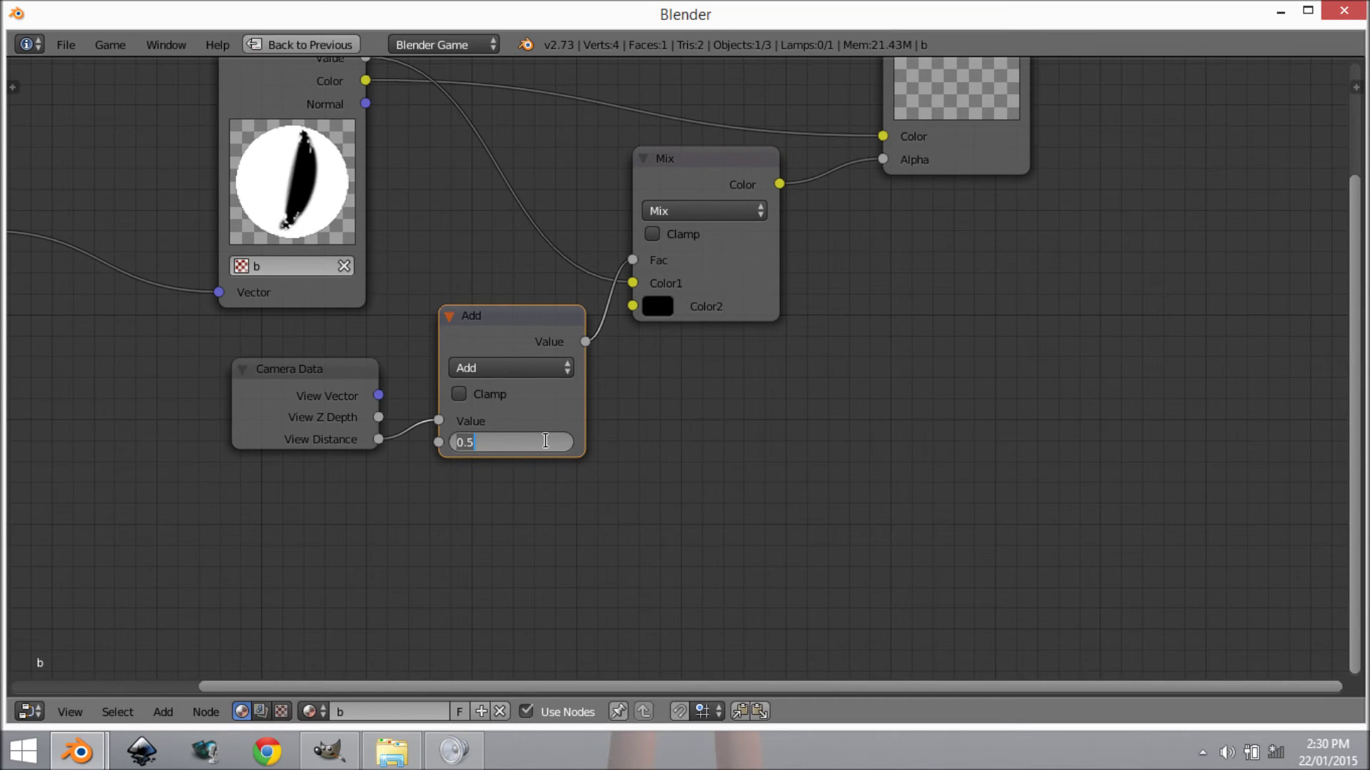
type("20")
key("Return")
left_click(472, 370)
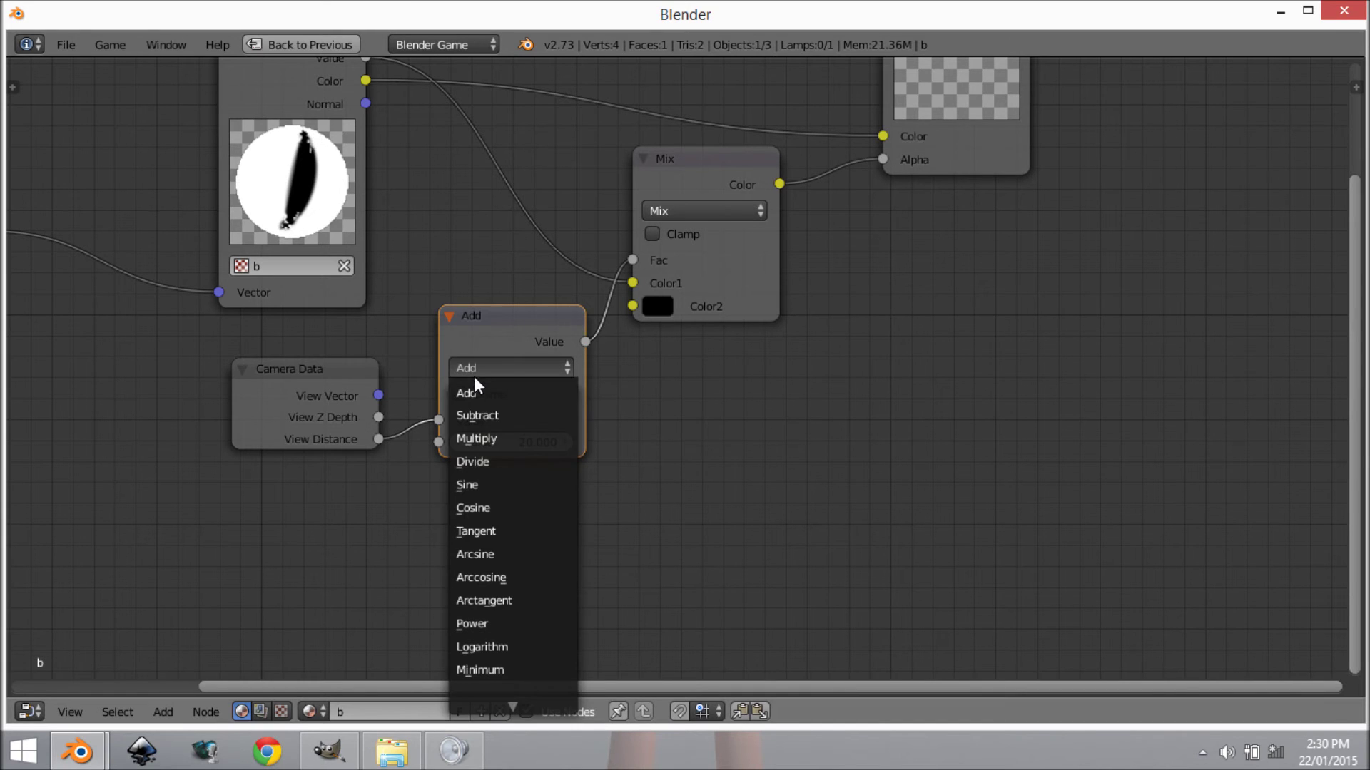
left_click(499, 462)
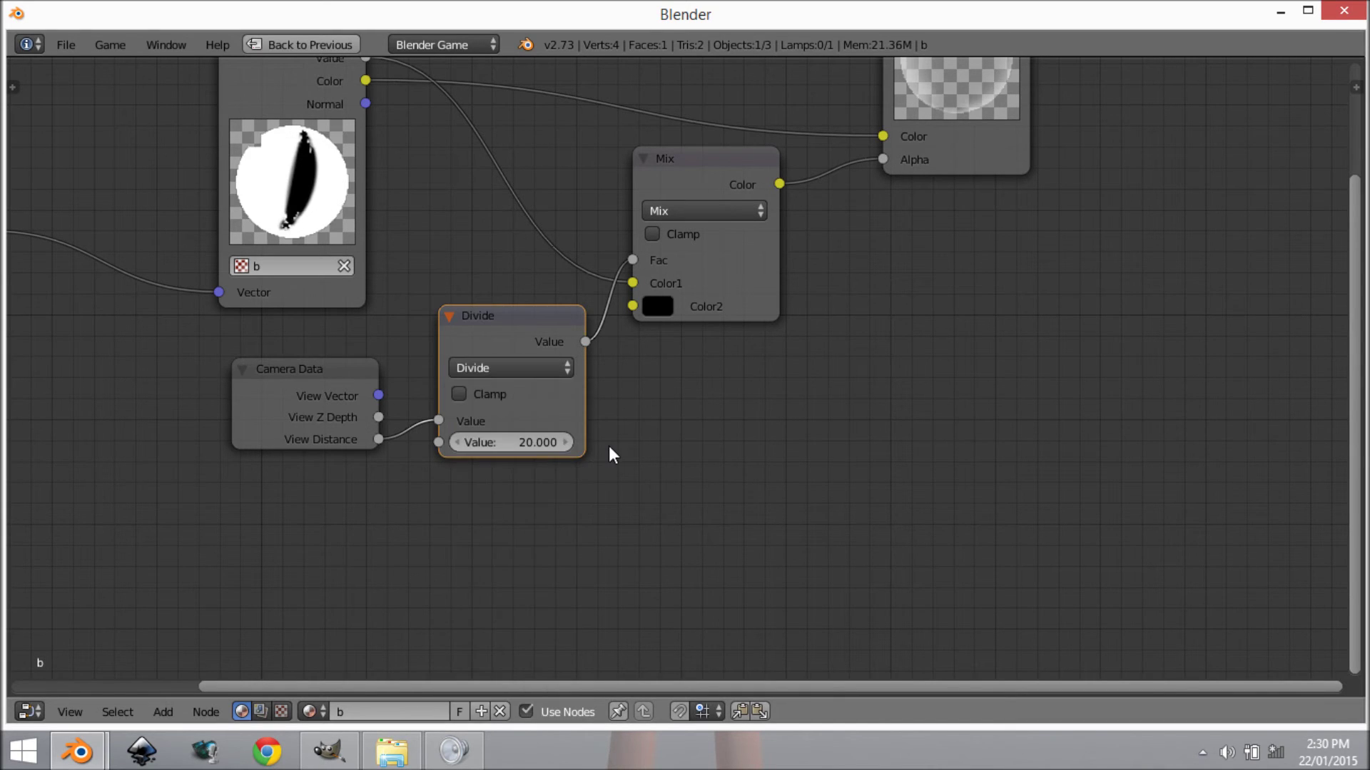
key("ctrl+Up")
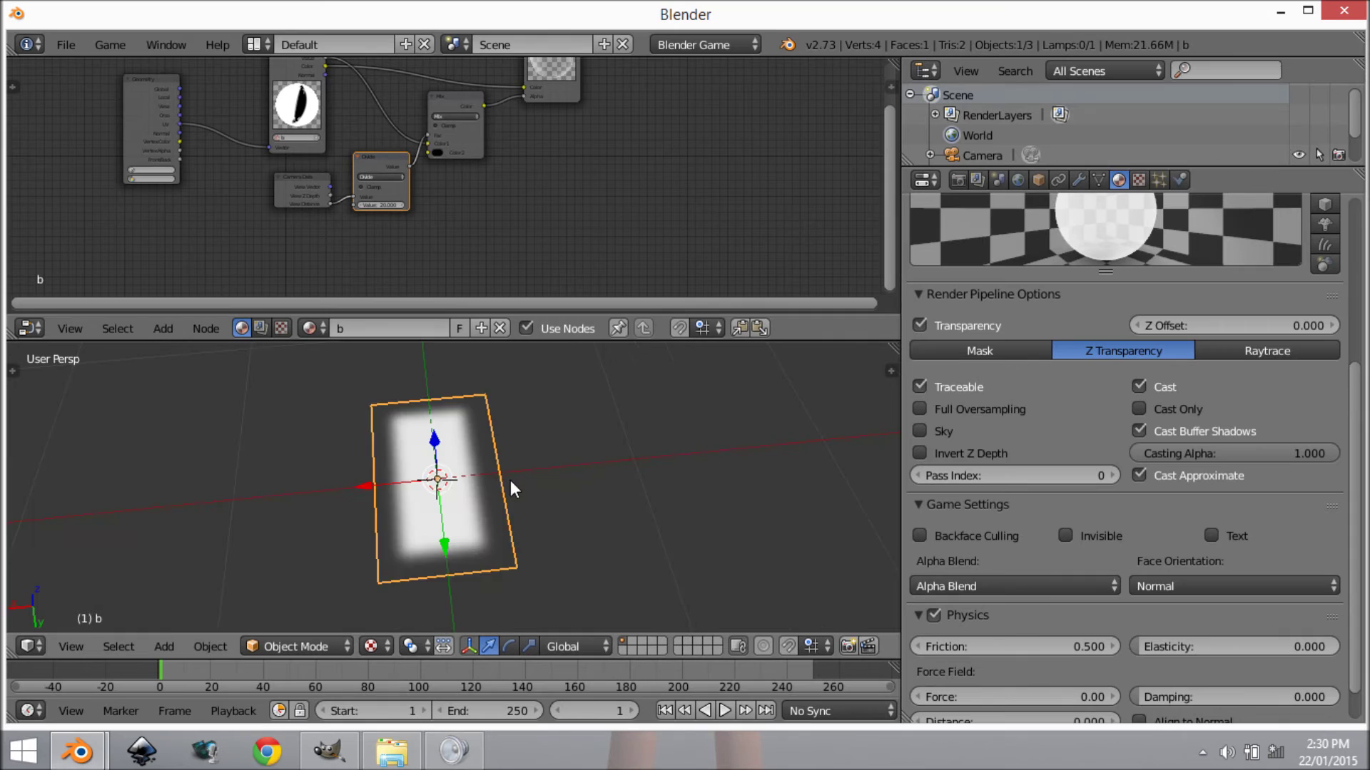
Deselect everything and inspect the plane's transparency in the 3D view from near and far
scroll(517, 471, "down", 5)
key("a")
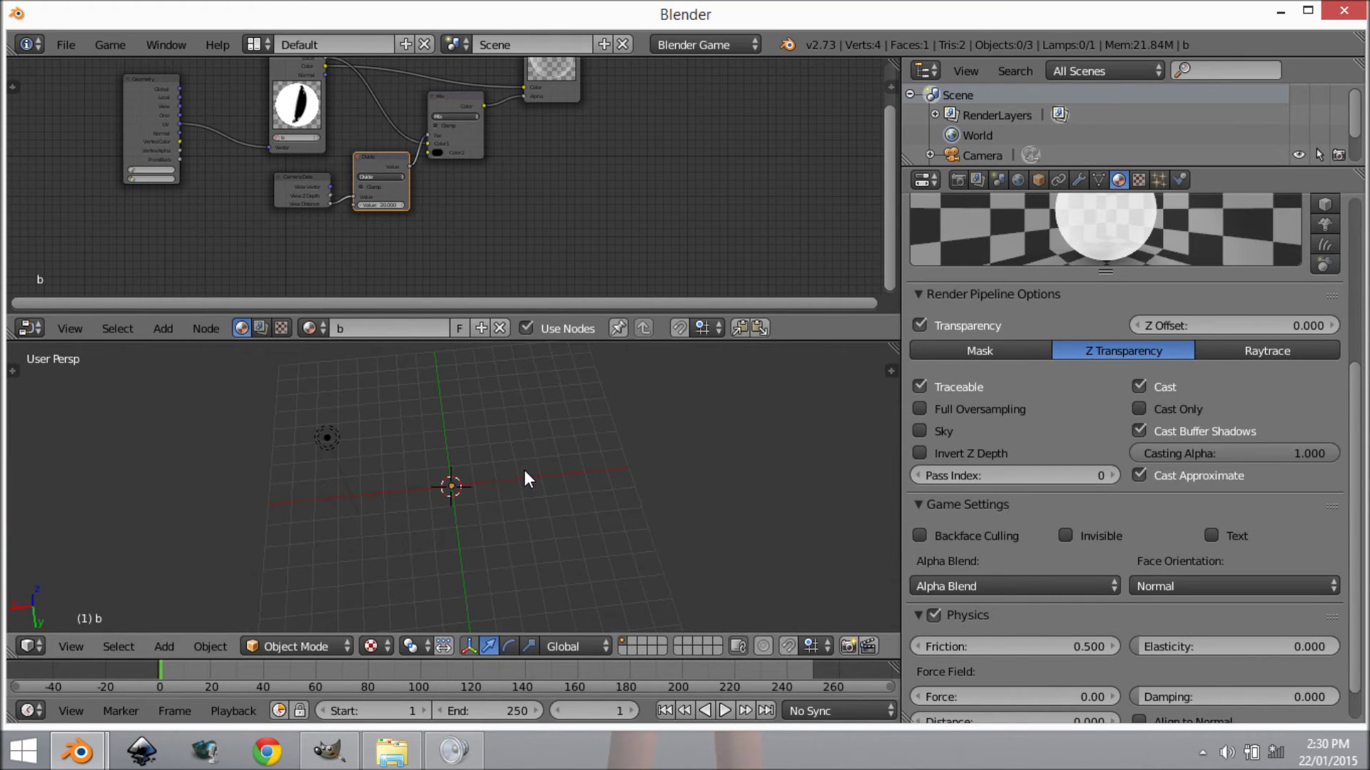
scroll(528, 478, "up", 6)
middle_click_drag(386, 233, 355, 273)
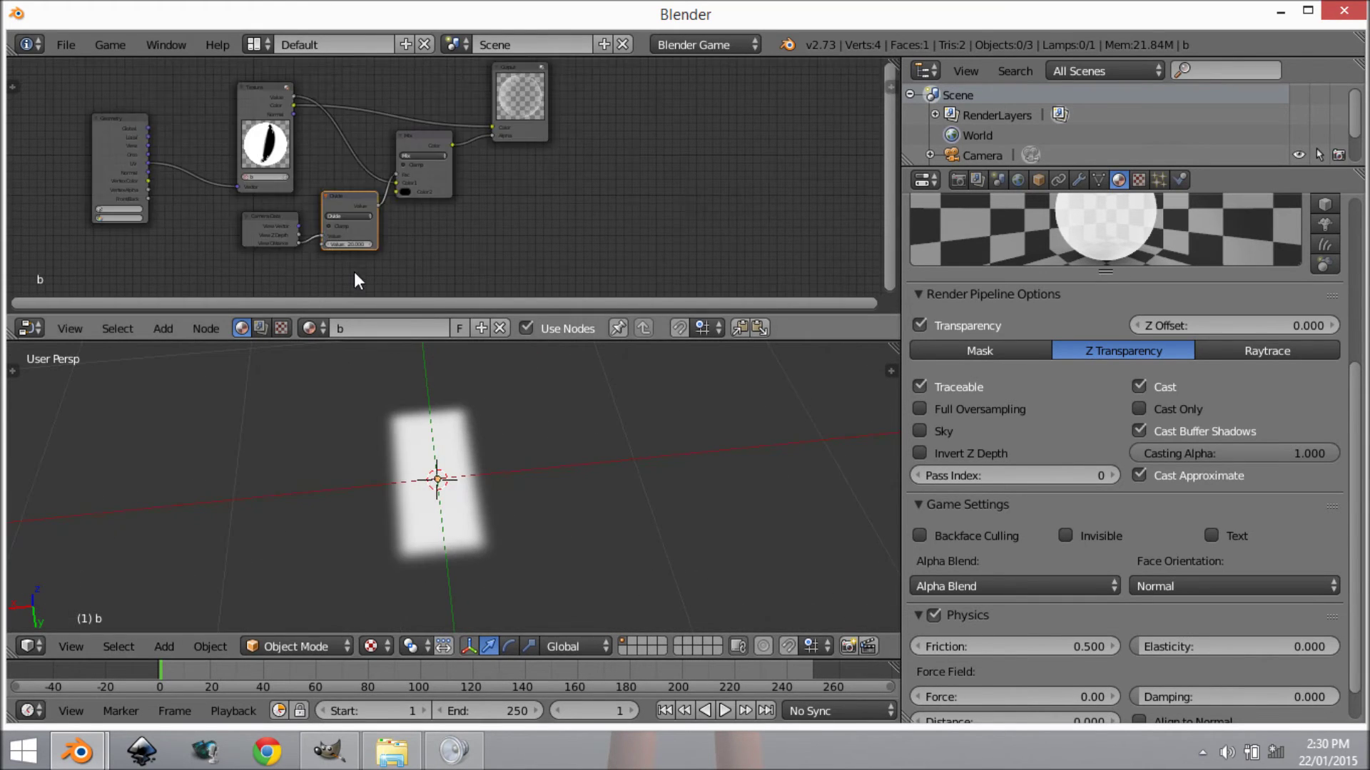
scroll(357, 264, "up", 3)
left_click(241, 211)
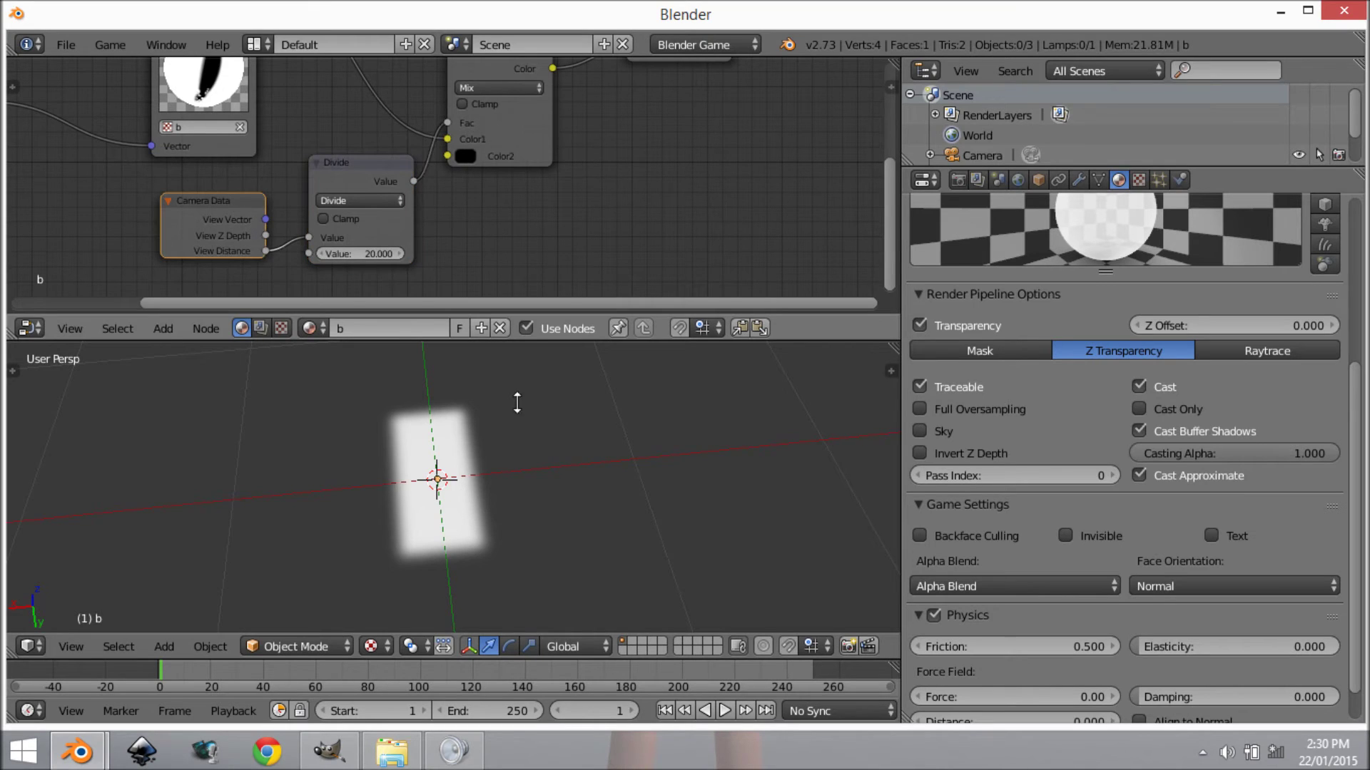
middle_click_drag(513, 400, 500, 429)
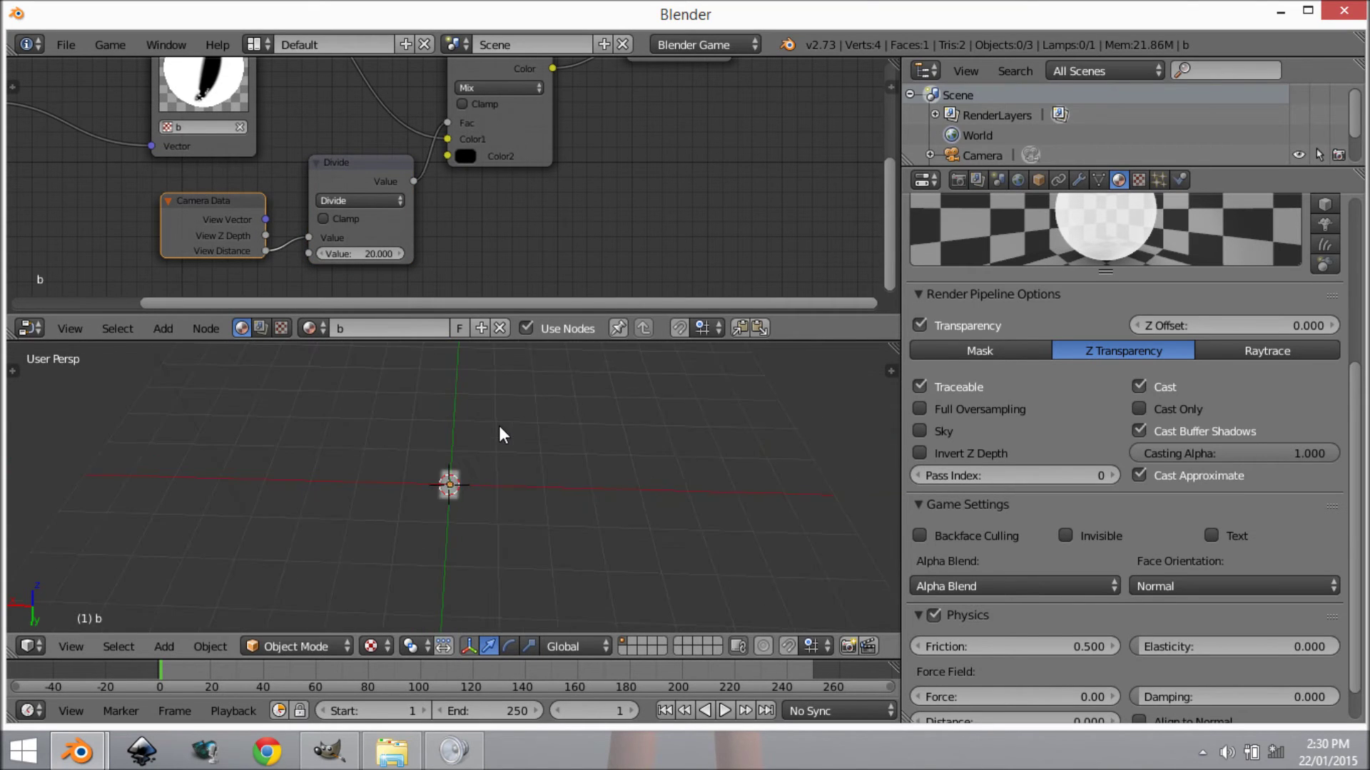
scroll(496, 422, "up", 5)
scroll(386, 475, "up", 1)
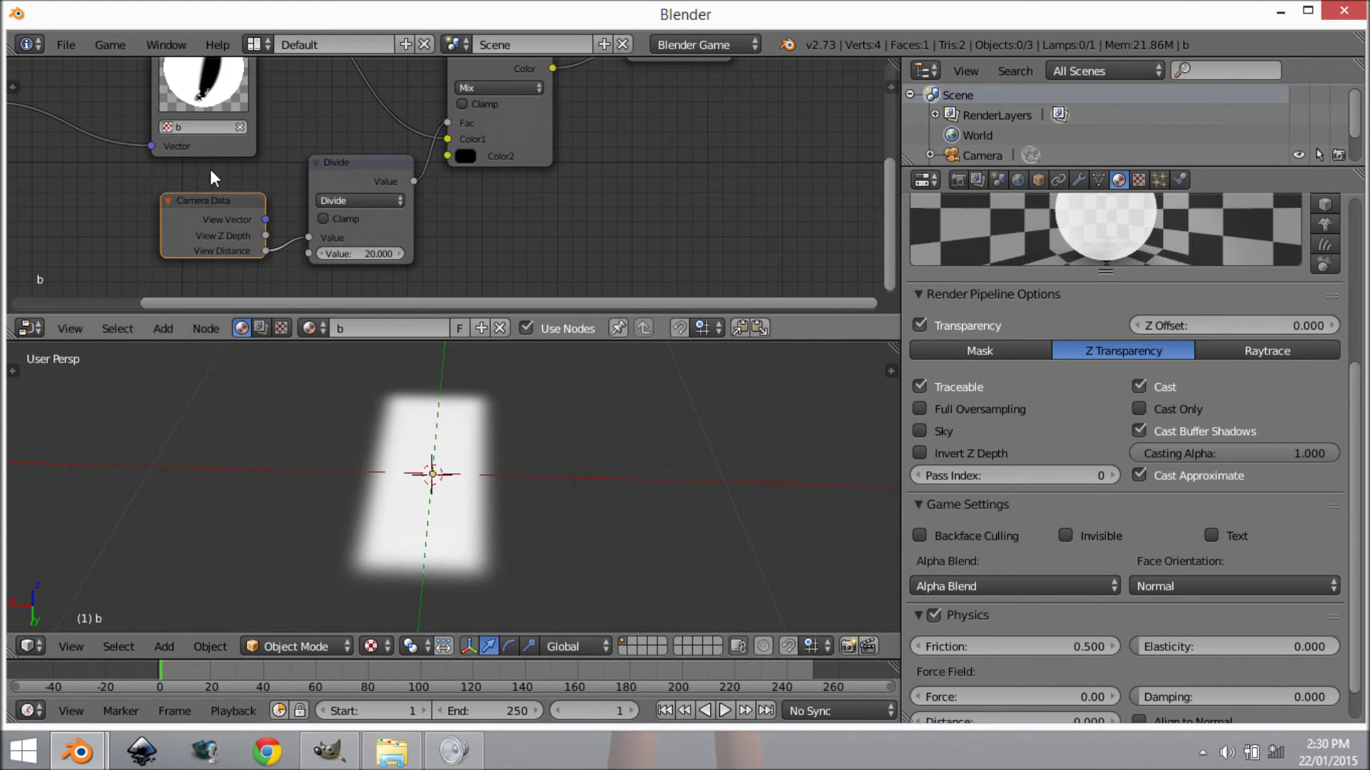
Examine the Camera Data and Divide nodes and how they feed the Mix node
scroll(276, 186, "up", 2)
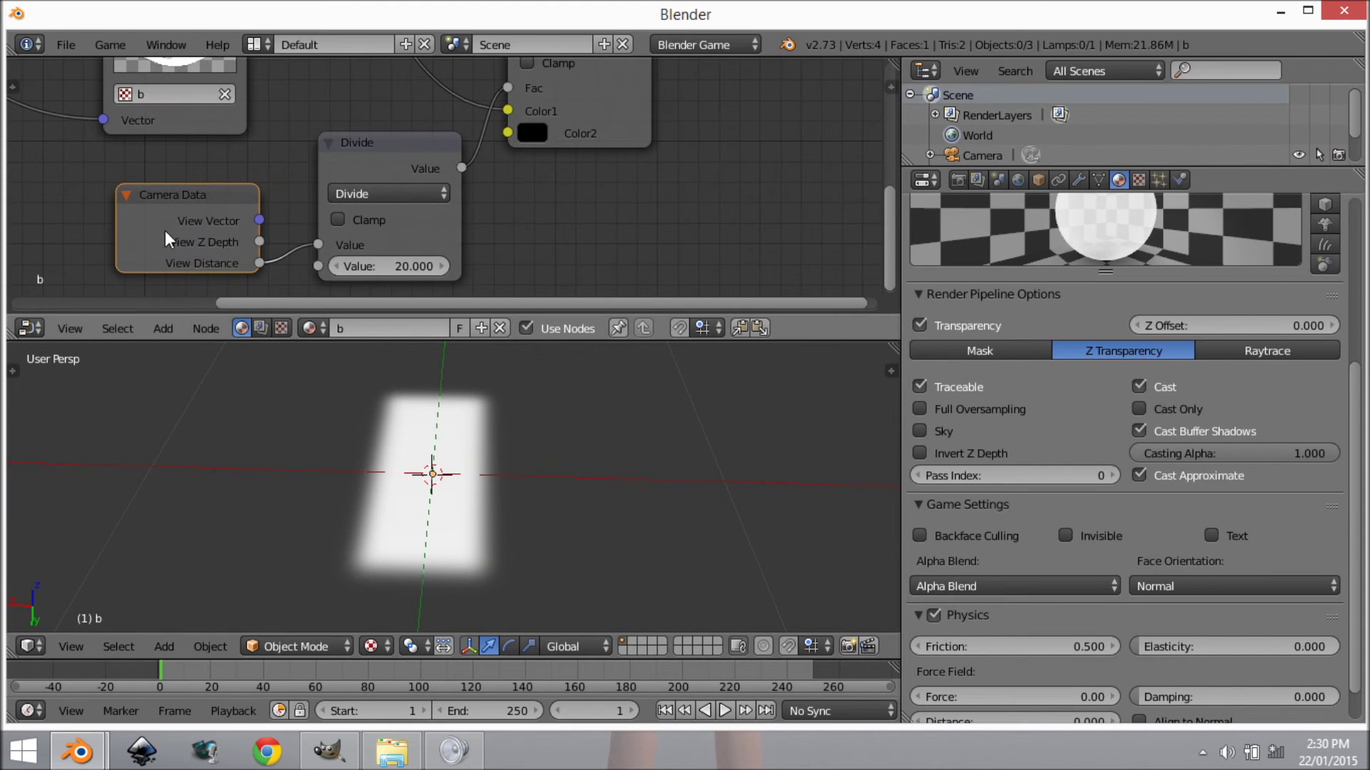
middle_click_drag(298, 224, 212, 144)
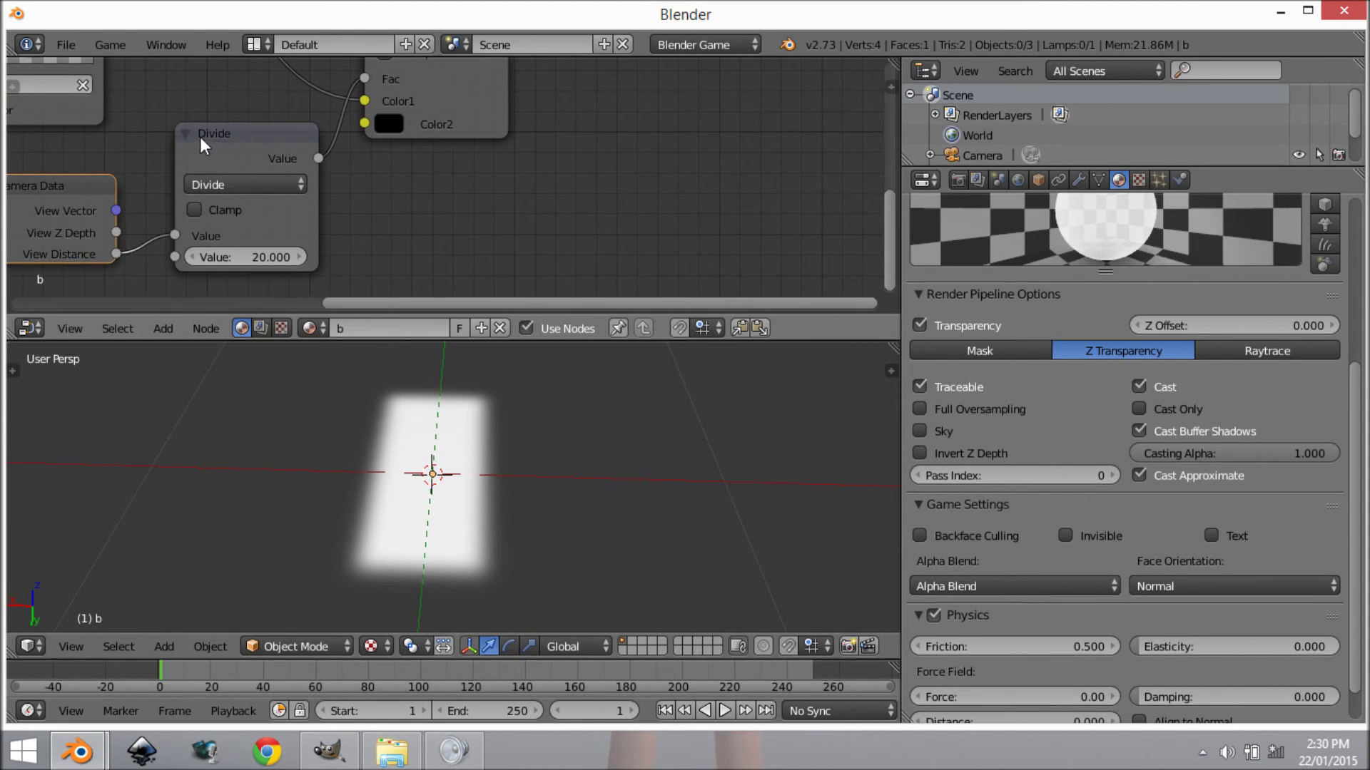
left_click(243, 130)
middle_click_drag(394, 204, 395, 192)
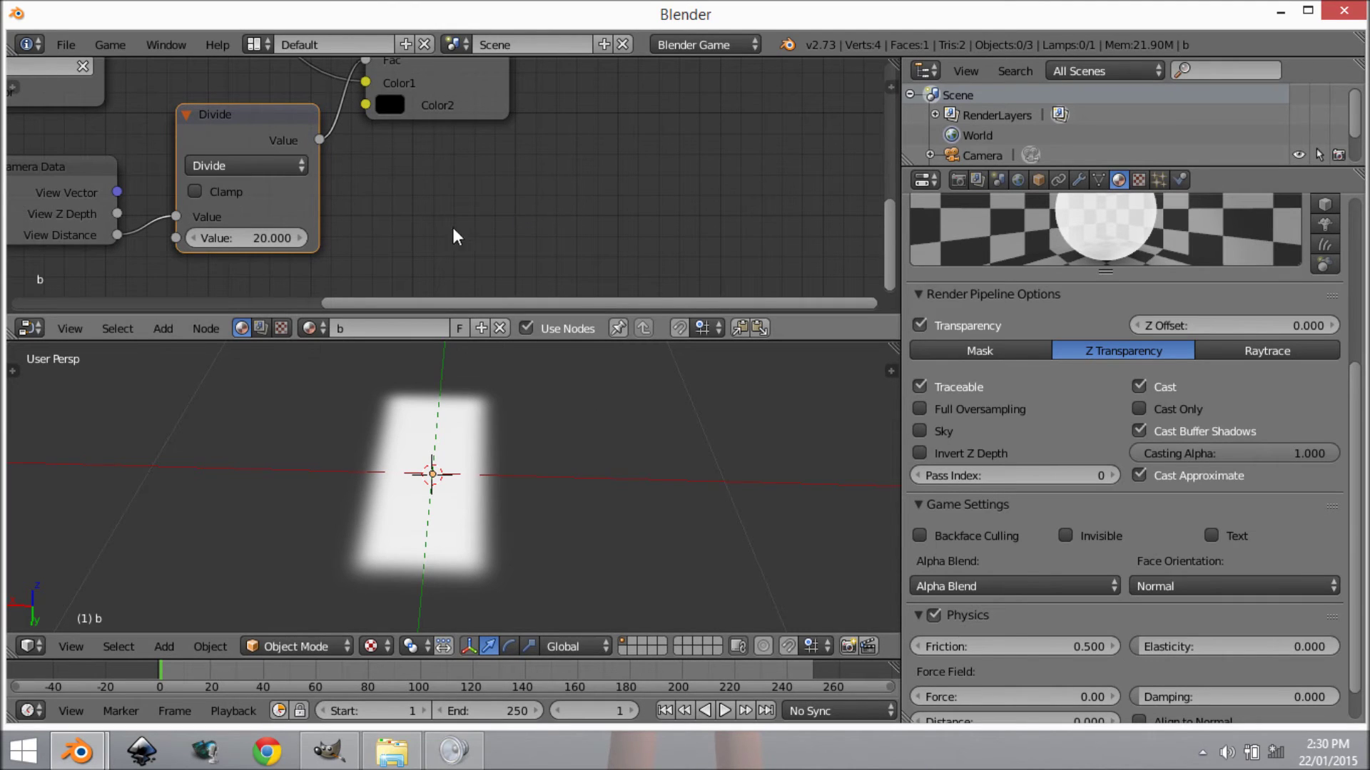
middle_click_drag(564, 486, 478, 476)
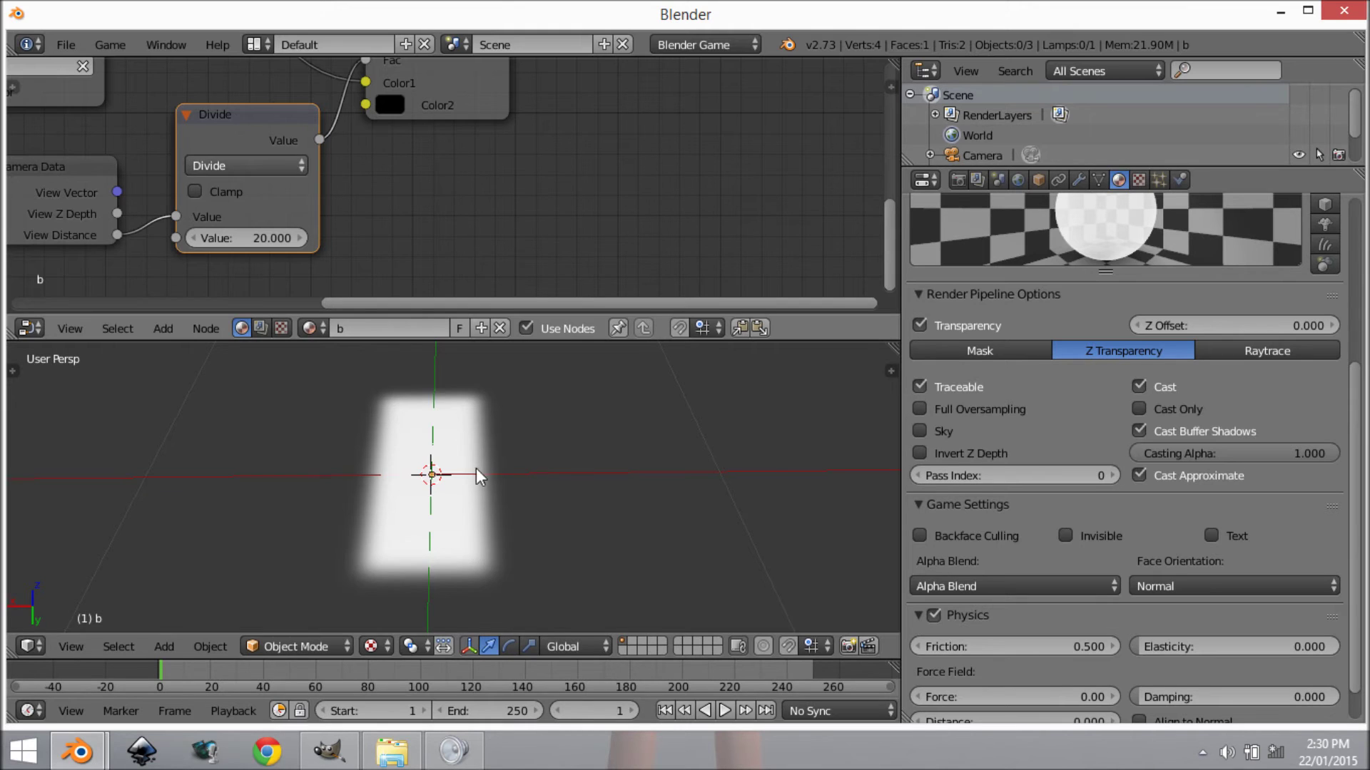
Undo the recent node edits to compare the plane with View Distance linked directly to Mix, and redo them
key("ctrl+z")
middle_click_drag(473, 469, 505, 515)
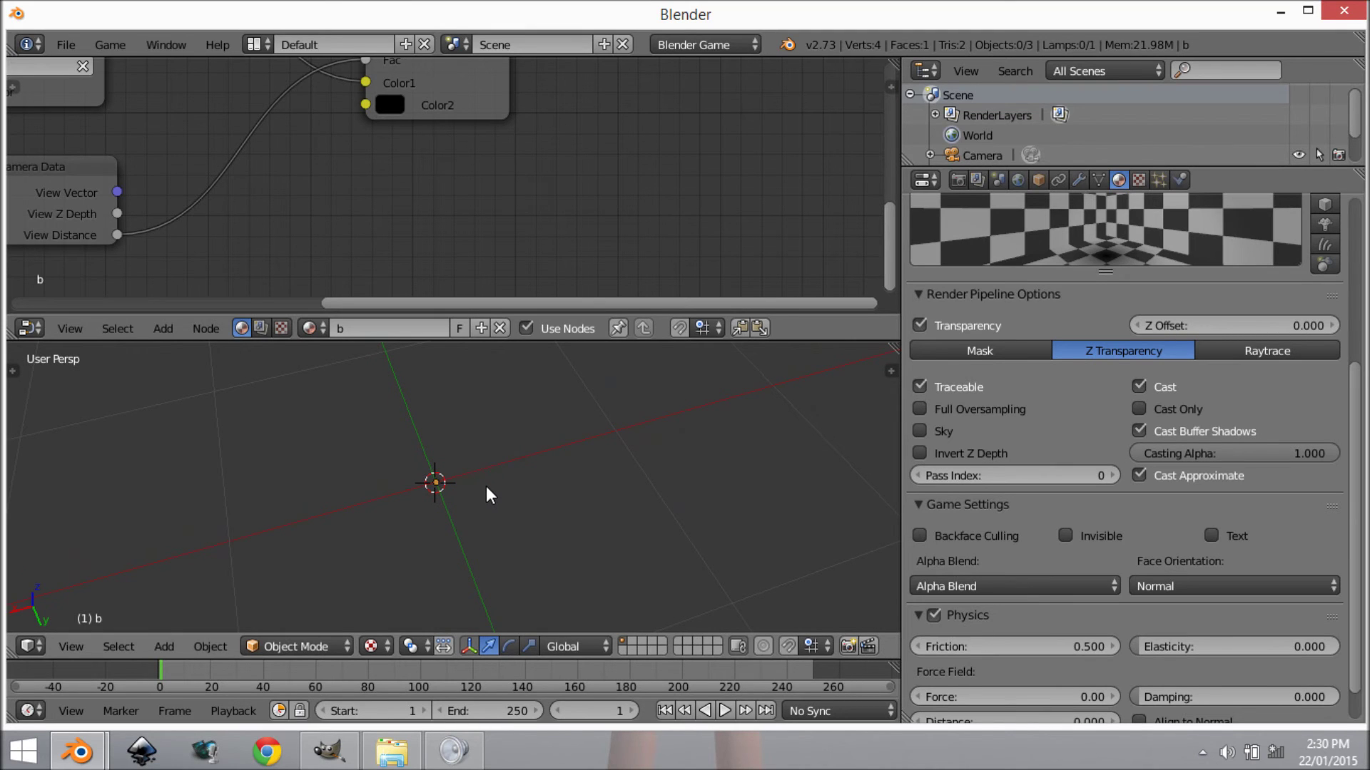
key("ctrl+shift+z")
middle_click_drag(505, 470, 539, 485)
scroll(538, 485, "down", 3)
Shift the Mix node slightly toward the Output node and review its Texture and Divide inputs
middle_click_drag(423, 208, 352, 98)
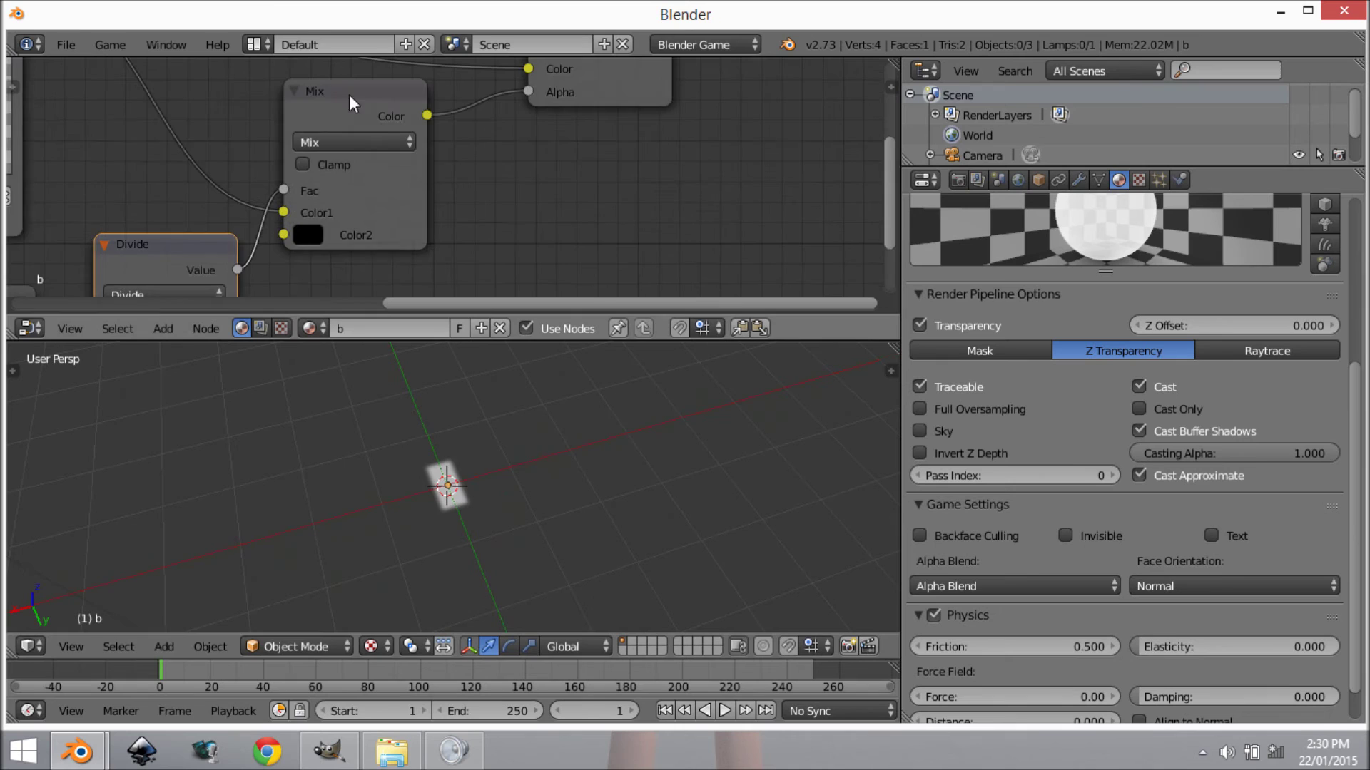
scroll(478, 165, "down", 1)
scroll(477, 166, "down", 2)
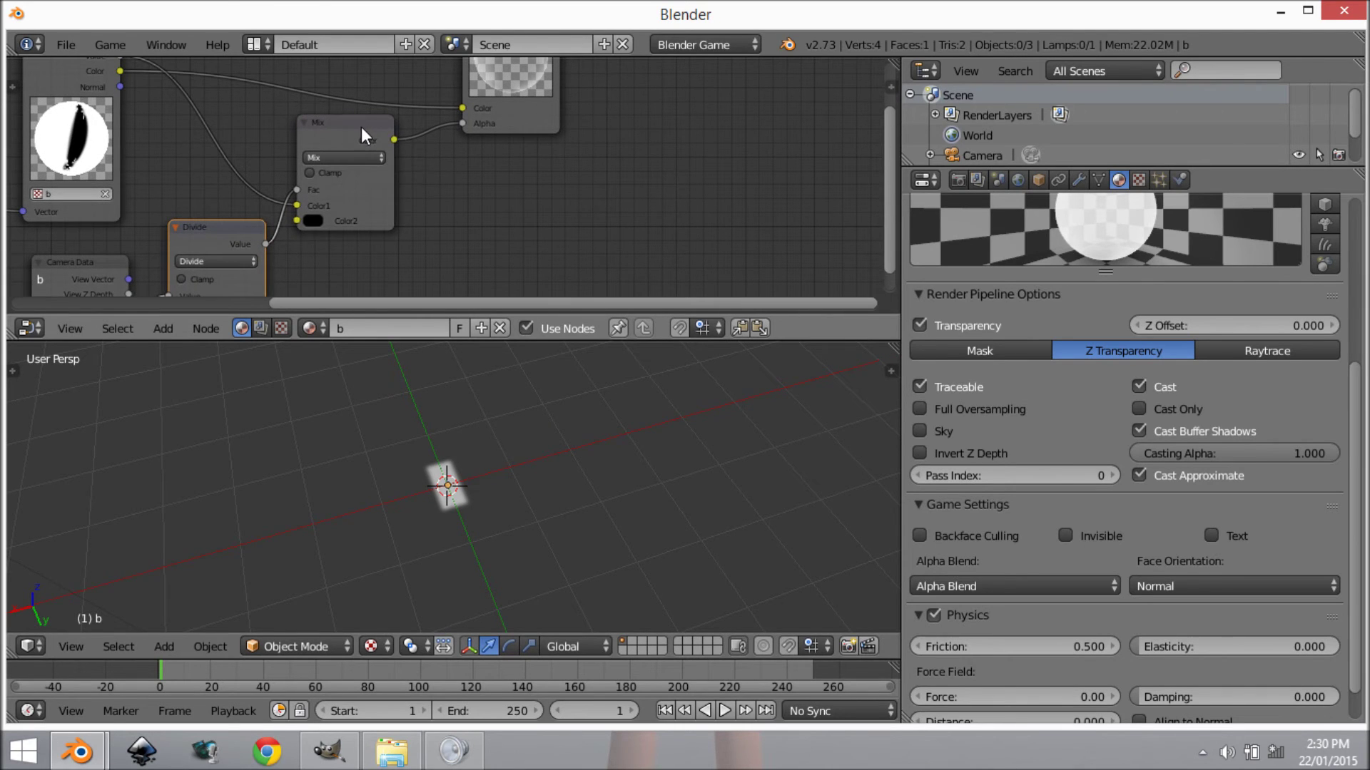
left_click_drag(382, 117, 410, 99)
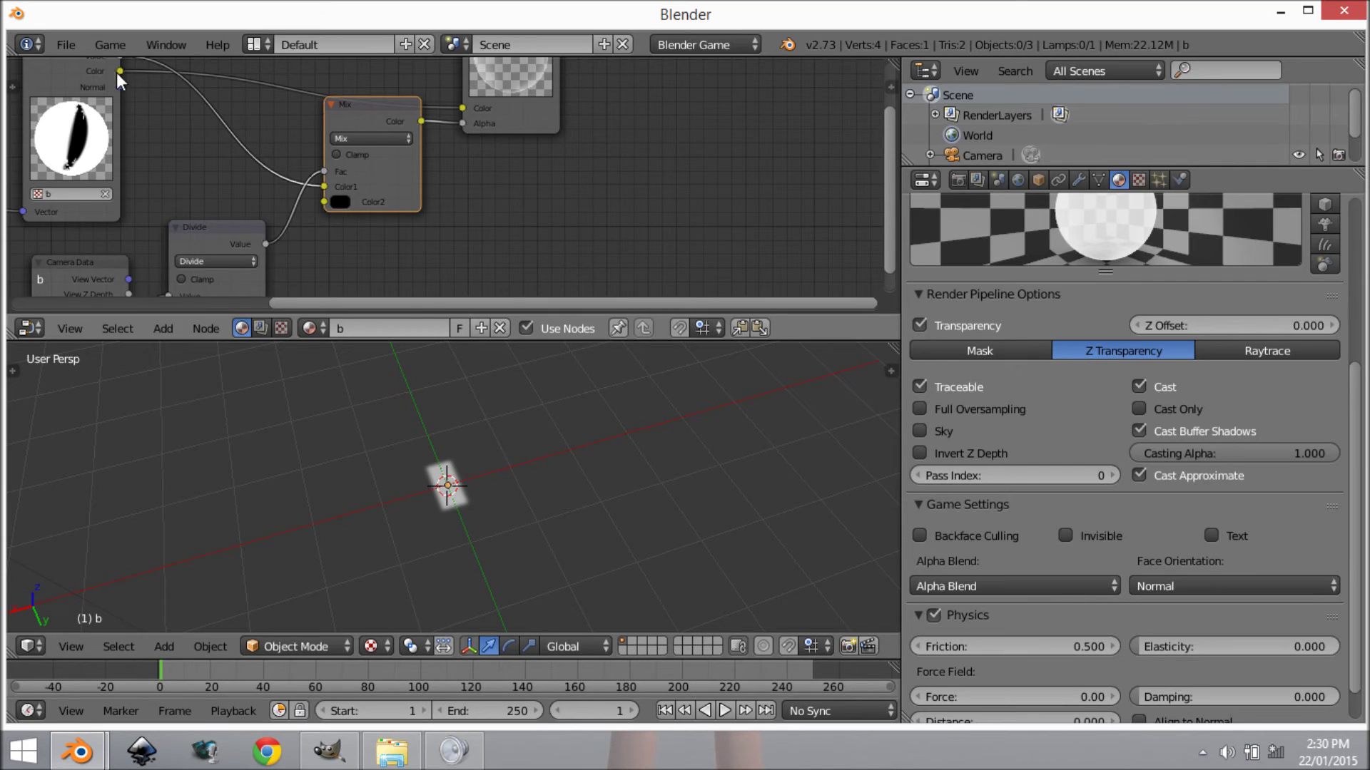
middle_click_drag(117, 71, 150, 92)
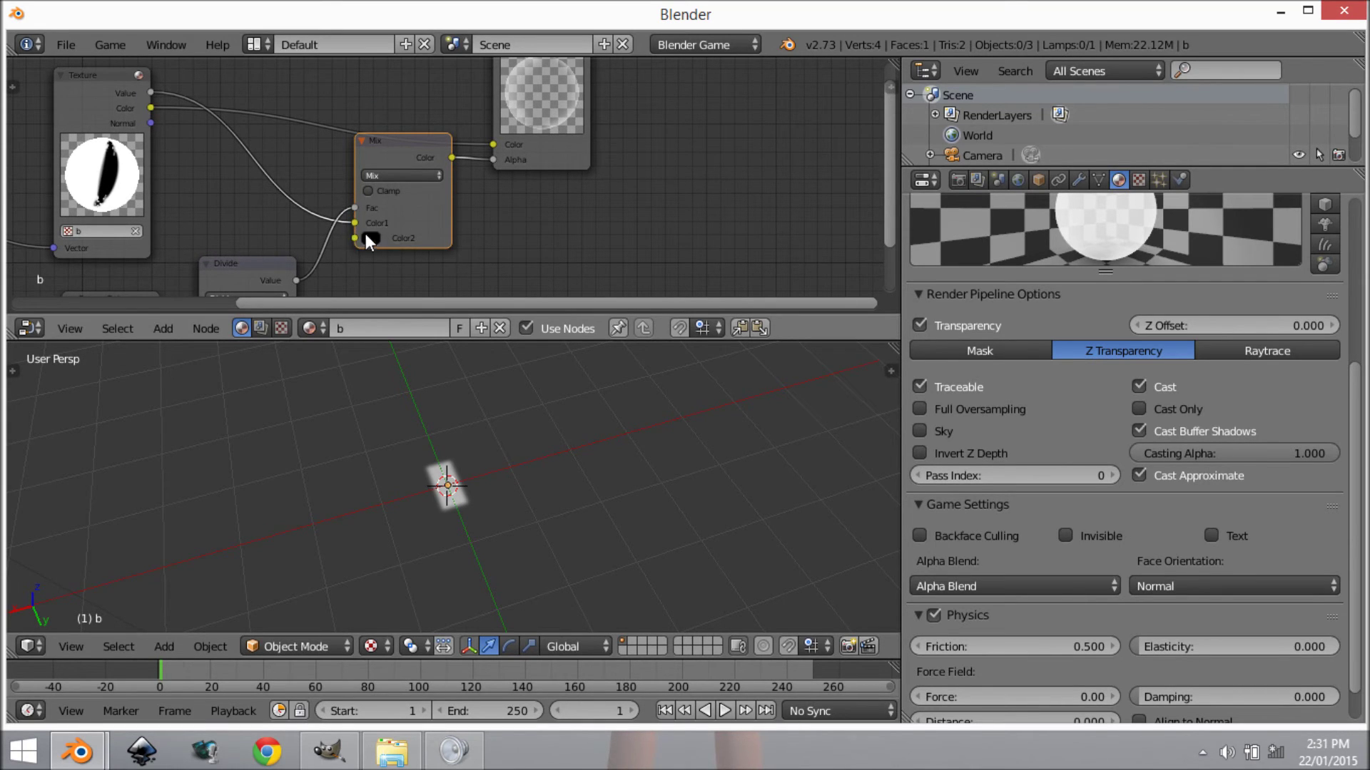
scroll(413, 236, "up", 2)
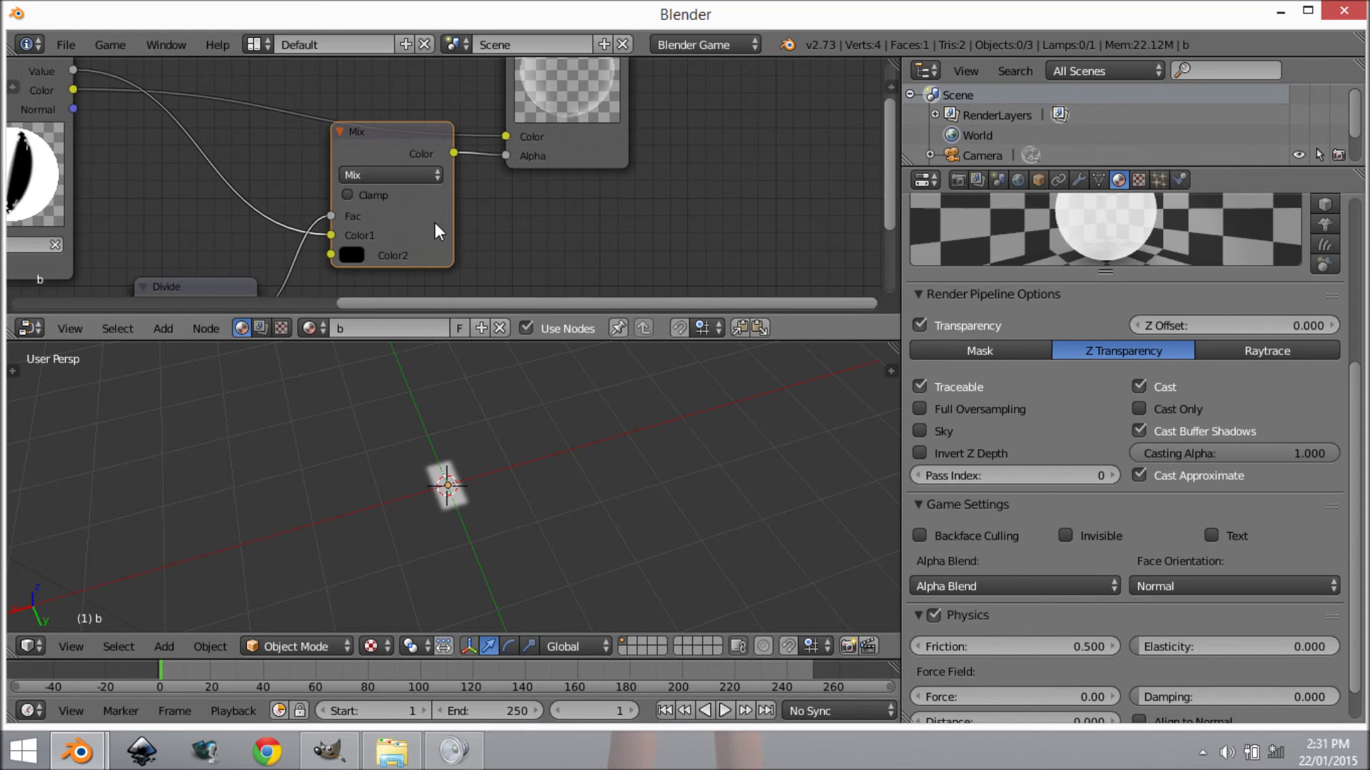
middle_click_drag(196, 178, 547, 188)
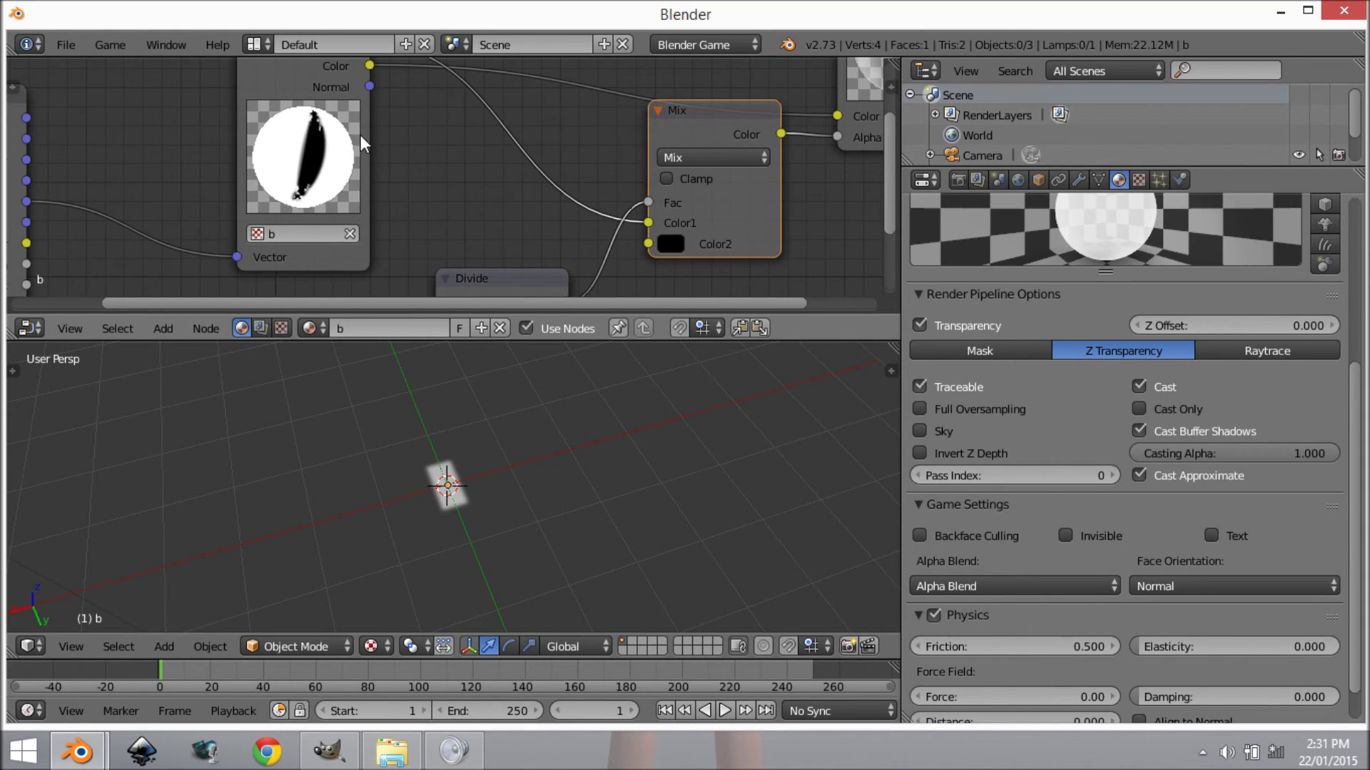
middle_click_drag(685, 214, 501, 172)
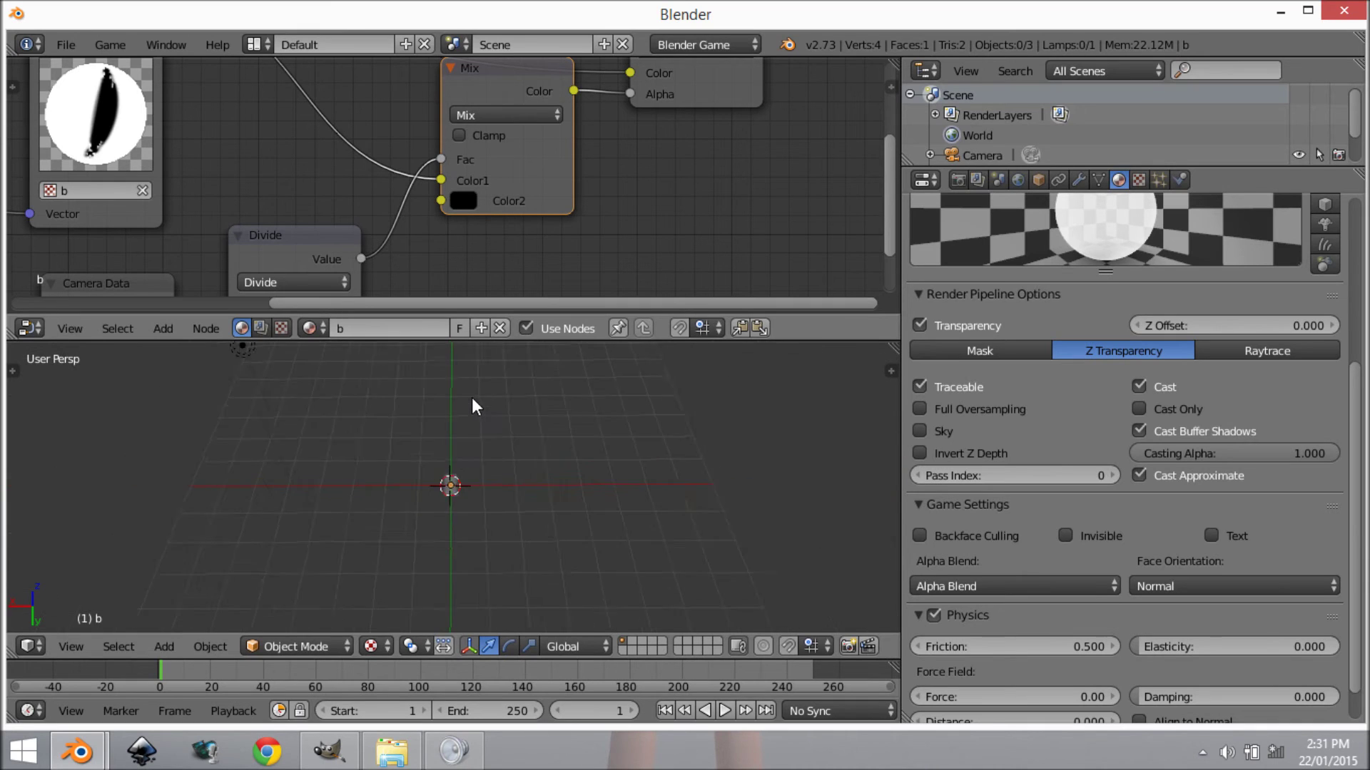
Move the Camera Data and Divide nodes together away from the Mix node to make room between them
middle_click_drag(314, 259, 502, 199)
scroll(485, 182, "down", 1)
left_click(341, 221, "shift")
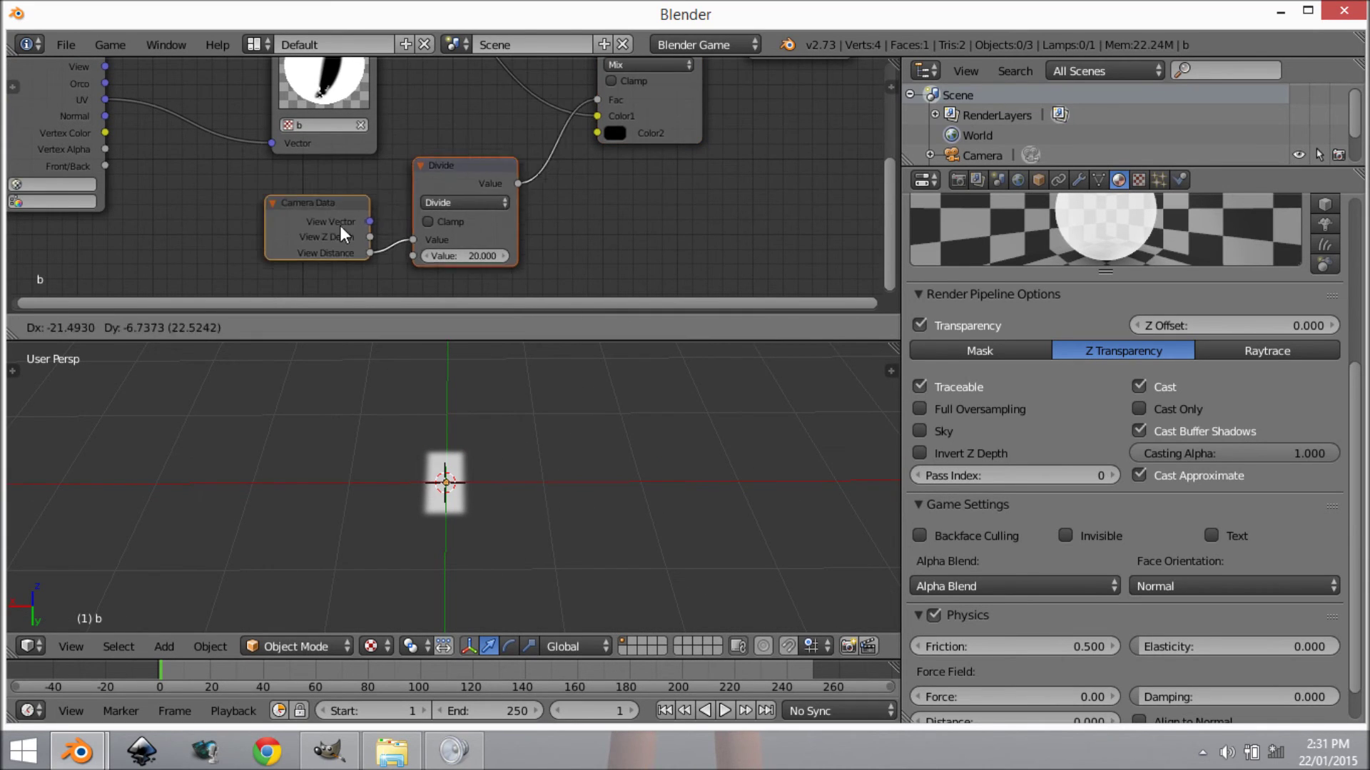
left_click_drag(339, 226, 198, 247)
Insert an Invert color node on the link between the Divide node and the Mix node's Fac
key("shift+a")
mouse_move(425, 163)
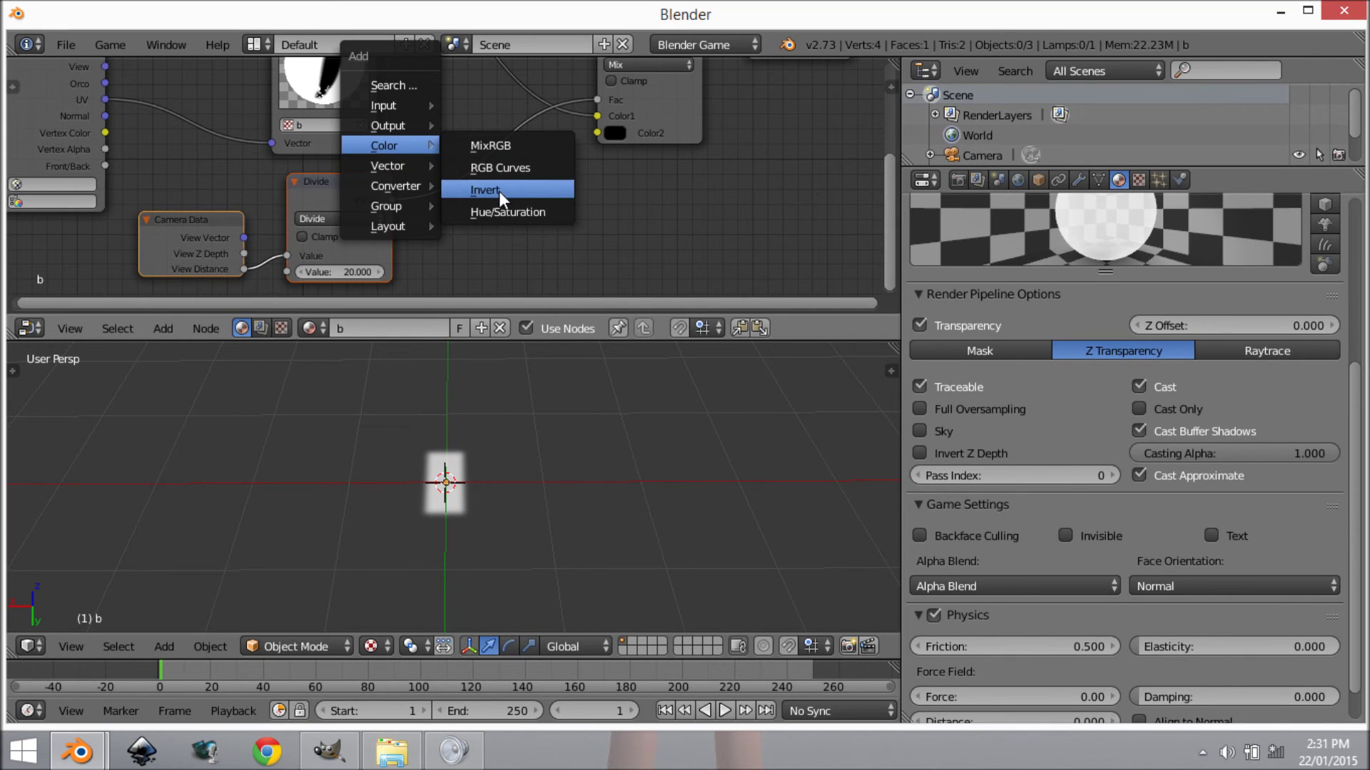
left_click(463, 184)
left_click(444, 128)
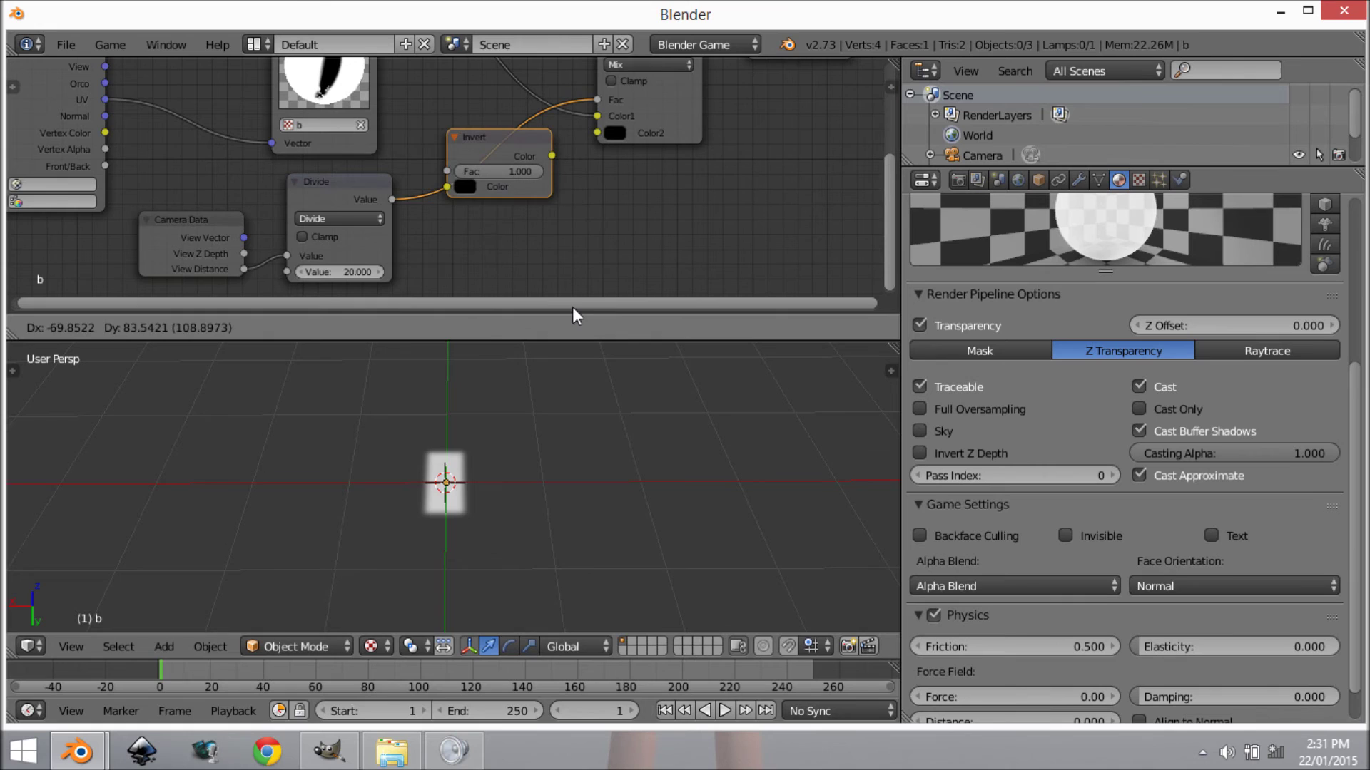
Select the image plane in the 3D view and scale it up uniformly to several times its size
scroll(571, 446, "down", 3)
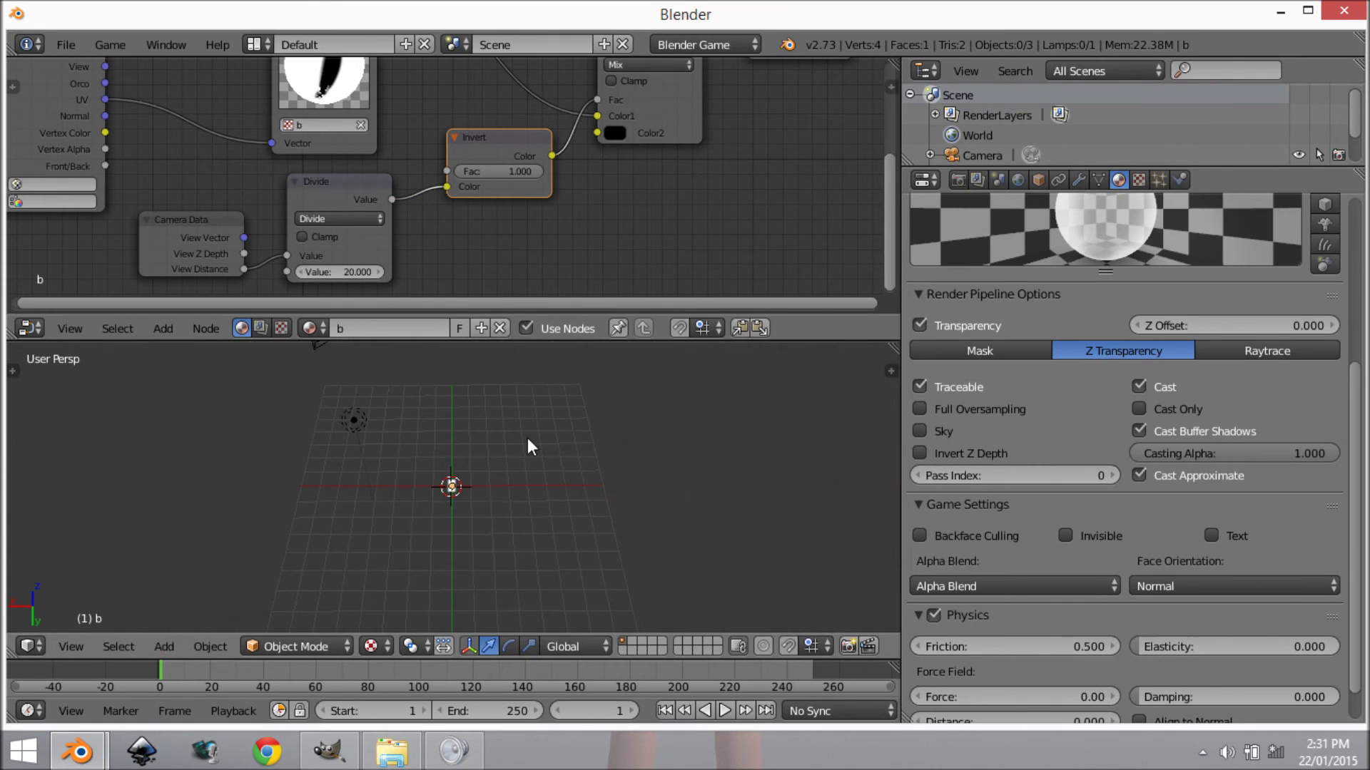
scroll(426, 495, "up", 2)
right_click(421, 494)
scroll(460, 465, "up", 4)
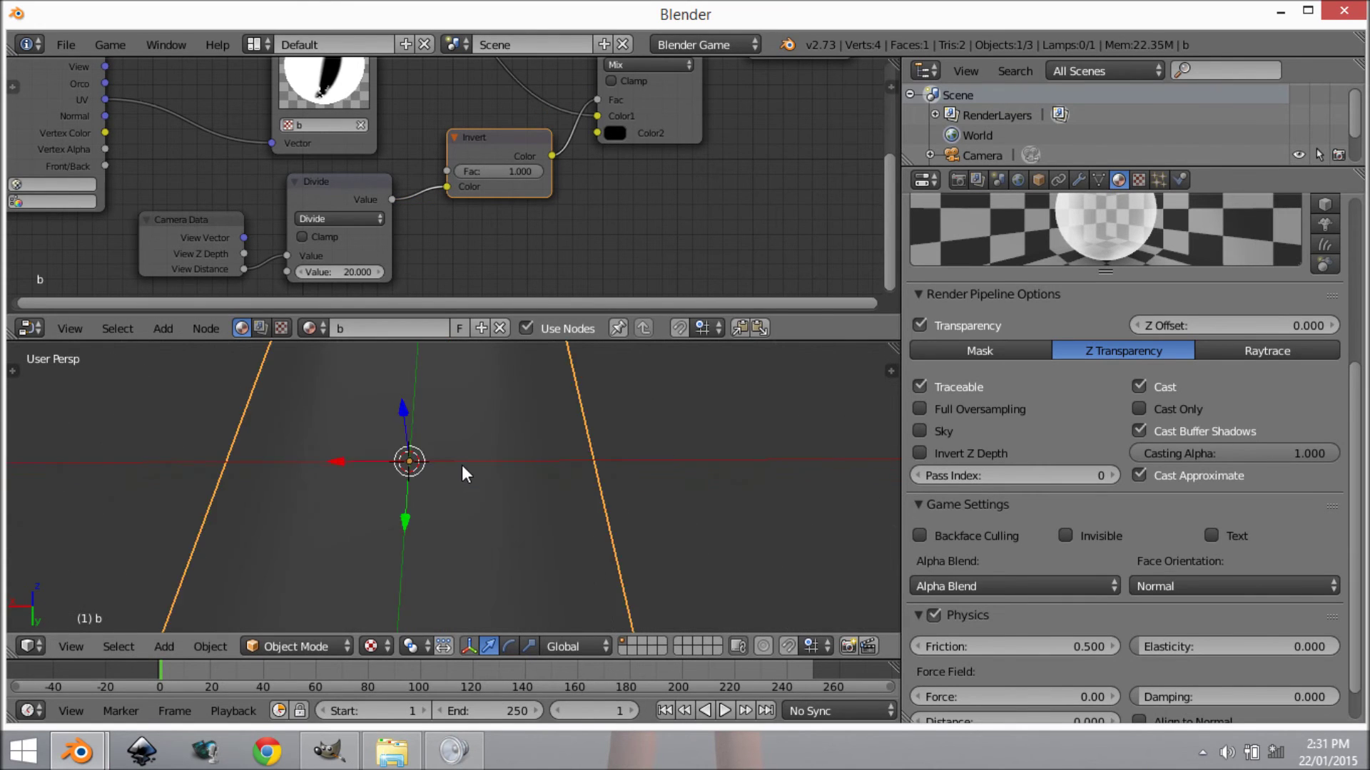
scroll(499, 460, "down", 2)
key("s")
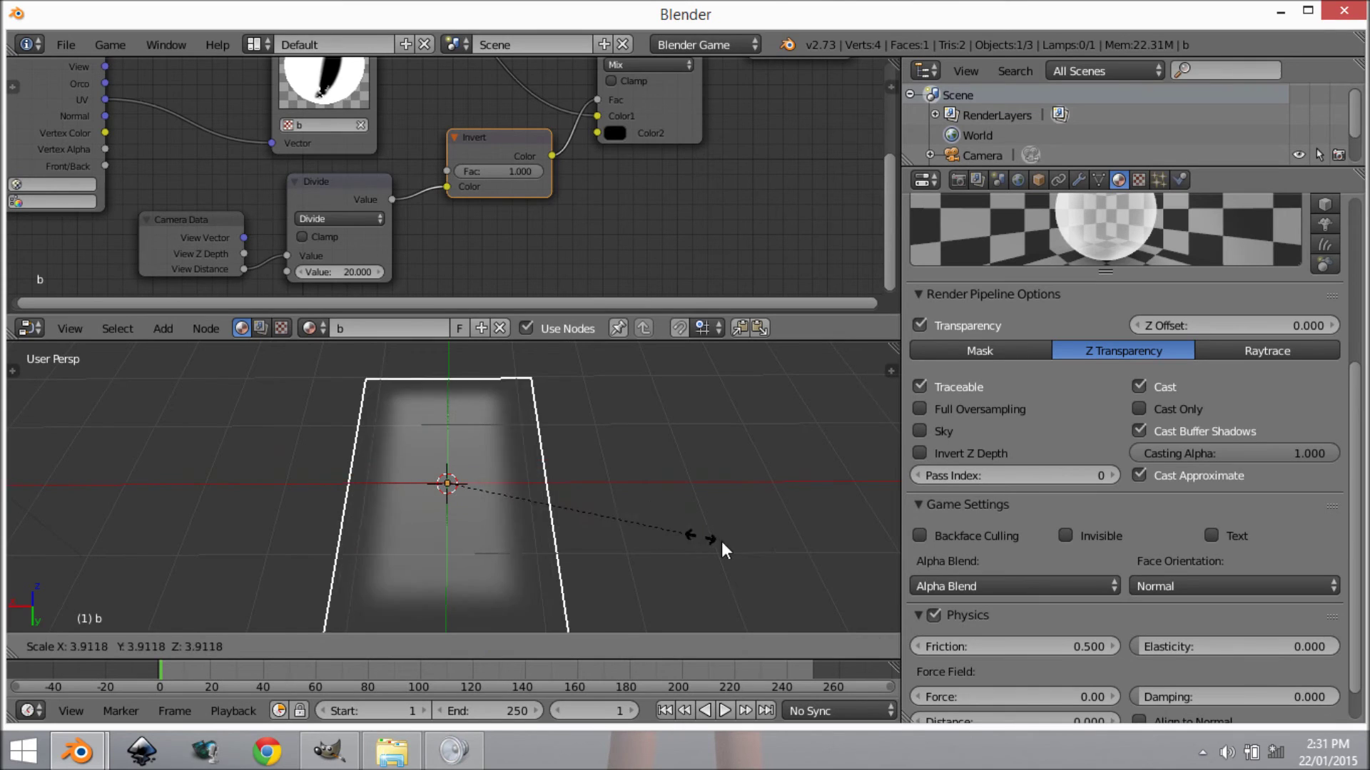
right_click(681, 541)
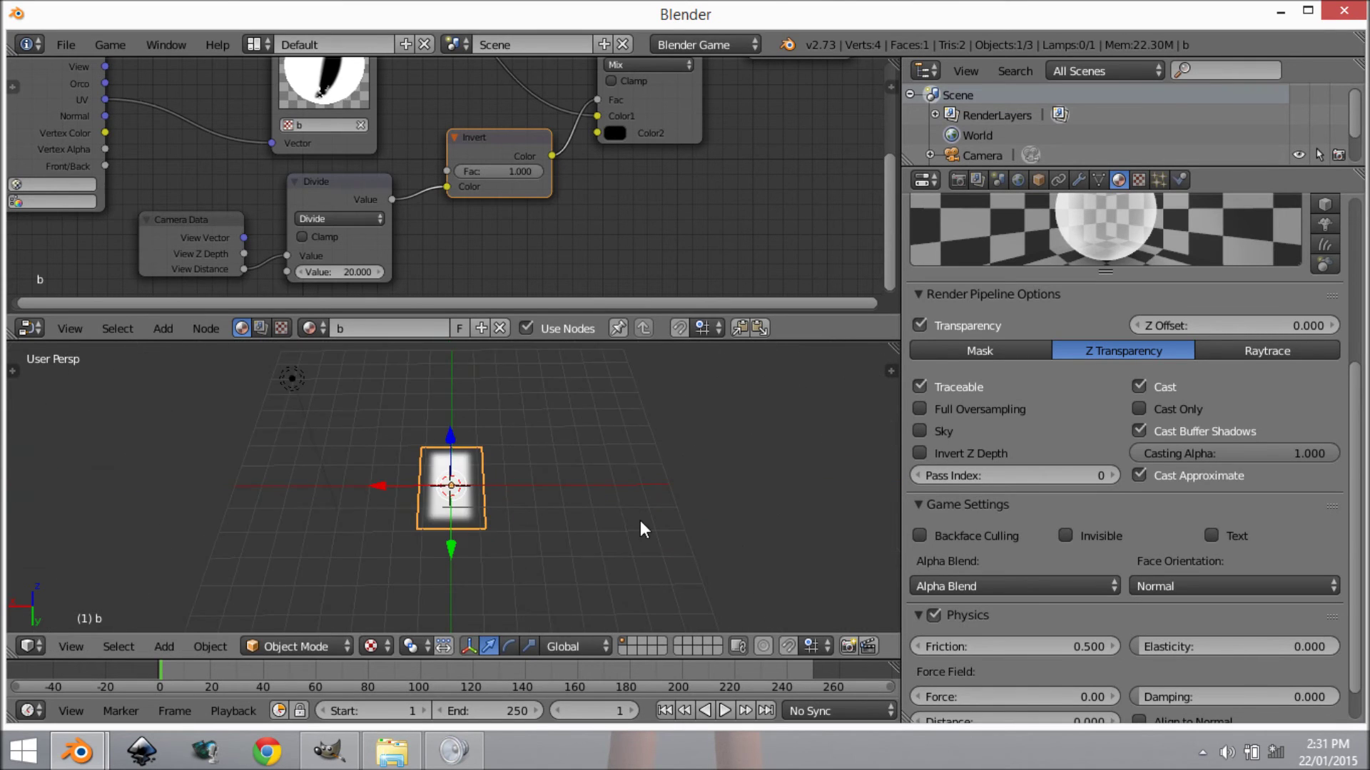
Scale the plane down to about 0.7 of its size, apply its scale, and deselect it
scroll(606, 504, "up", 4)
key("s")
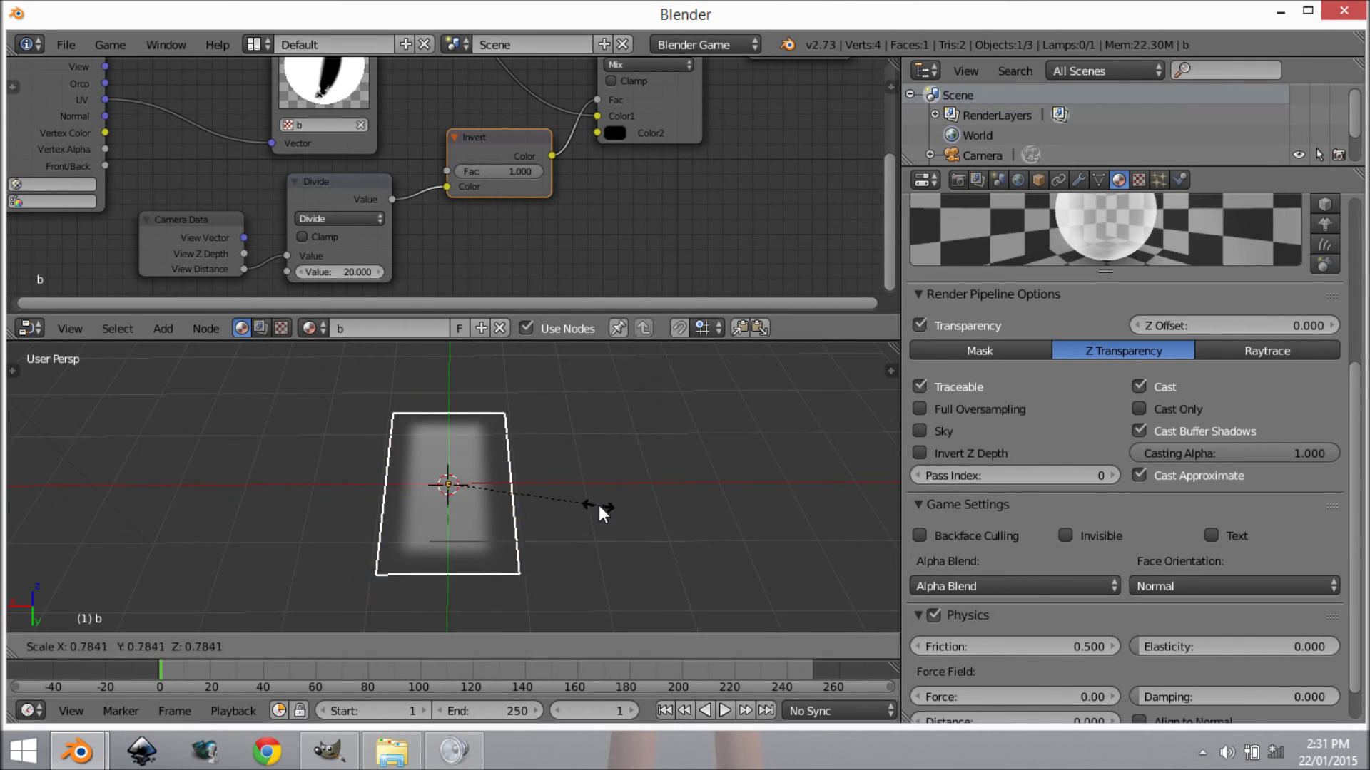
left_click(583, 504)
key("ctrl+a")
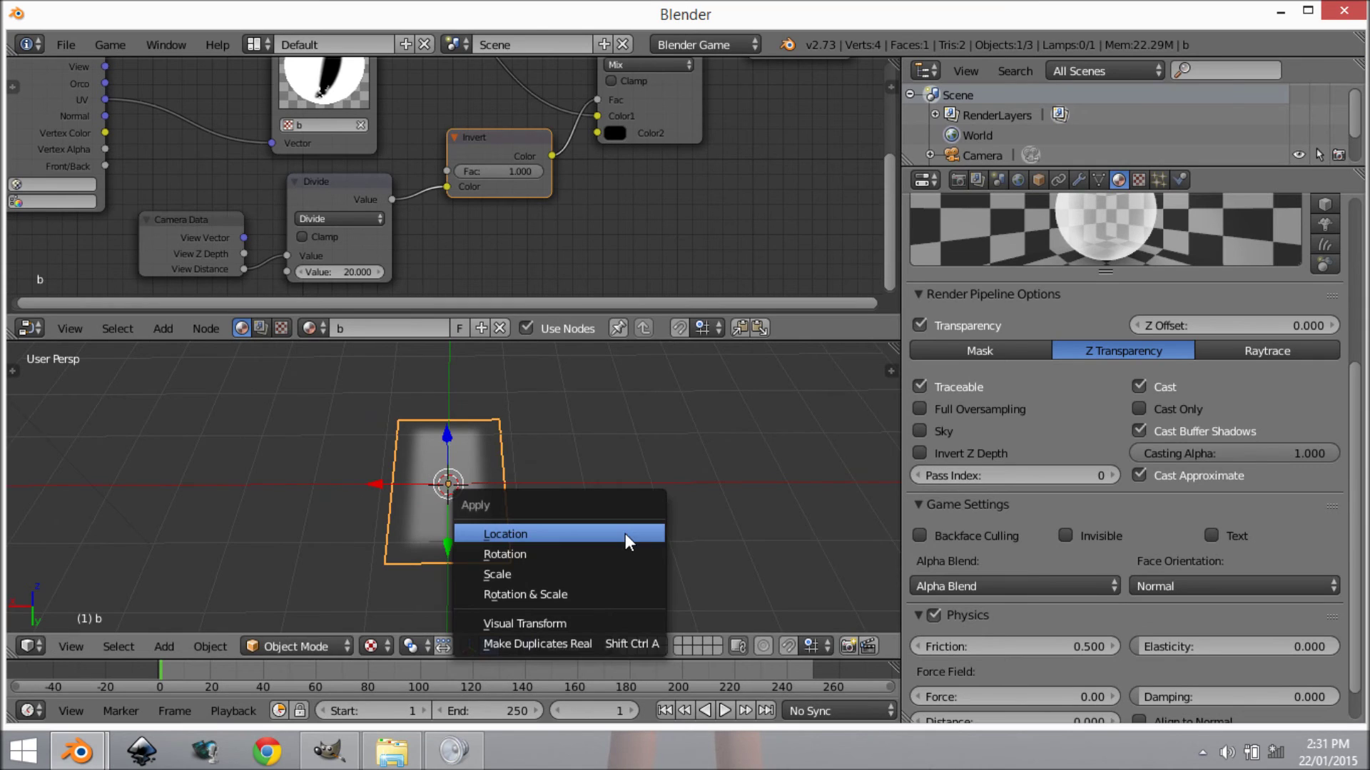
left_click(620, 576)
scroll(632, 473, "down", 4)
key("a")
Select the image plane and rotate it 90° in the right orthographic view so it stands upright
middle_click_drag(632, 473, 560, 477)
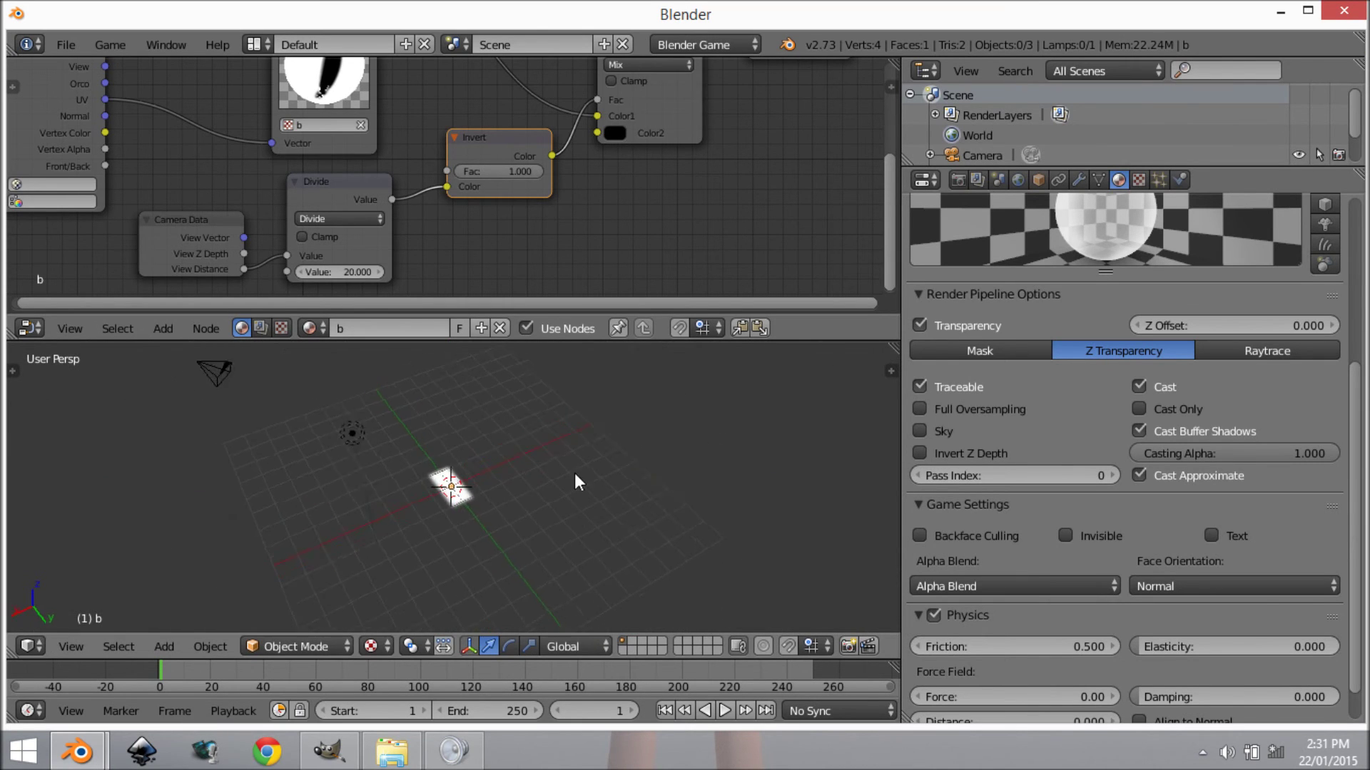
scroll(428, 500, "up", 5)
middle_click_drag(378, 453, 508, 506)
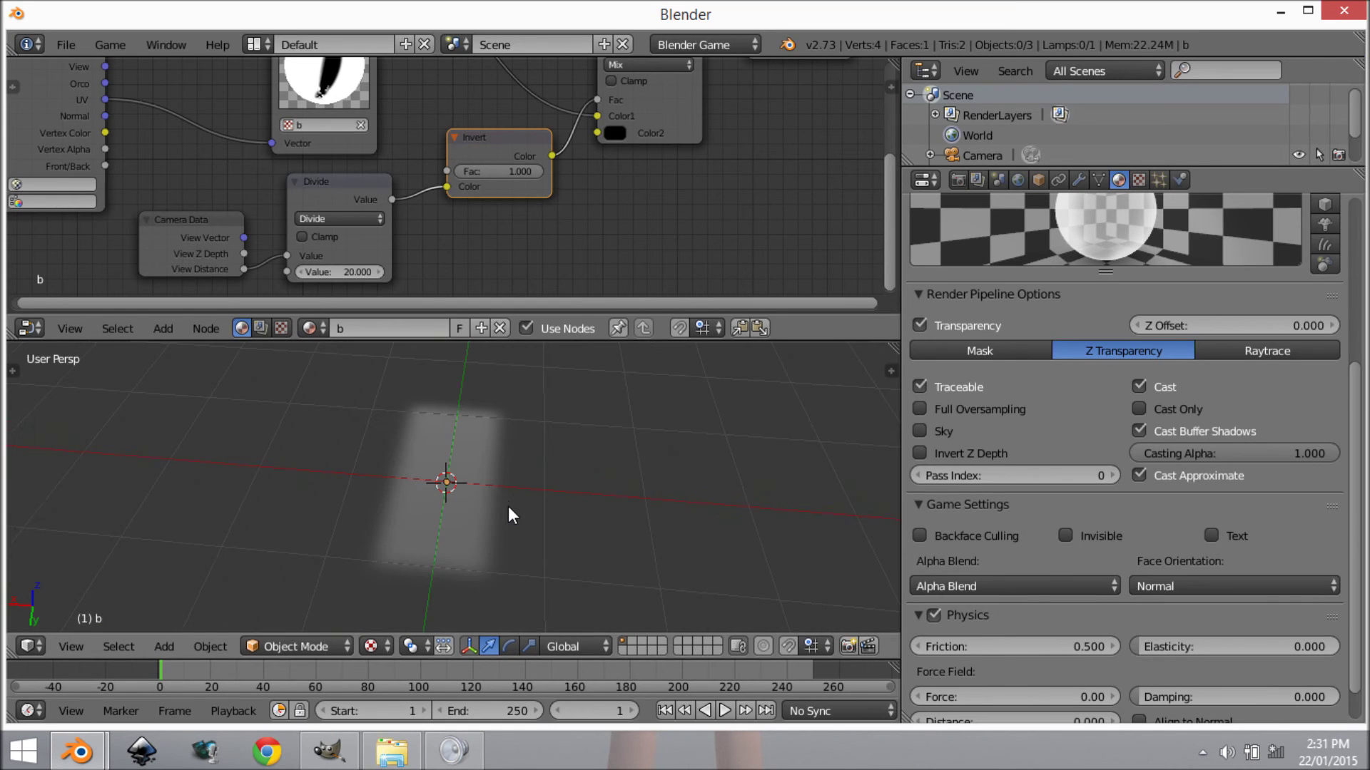
right_click(504, 490)
key("KP_3")
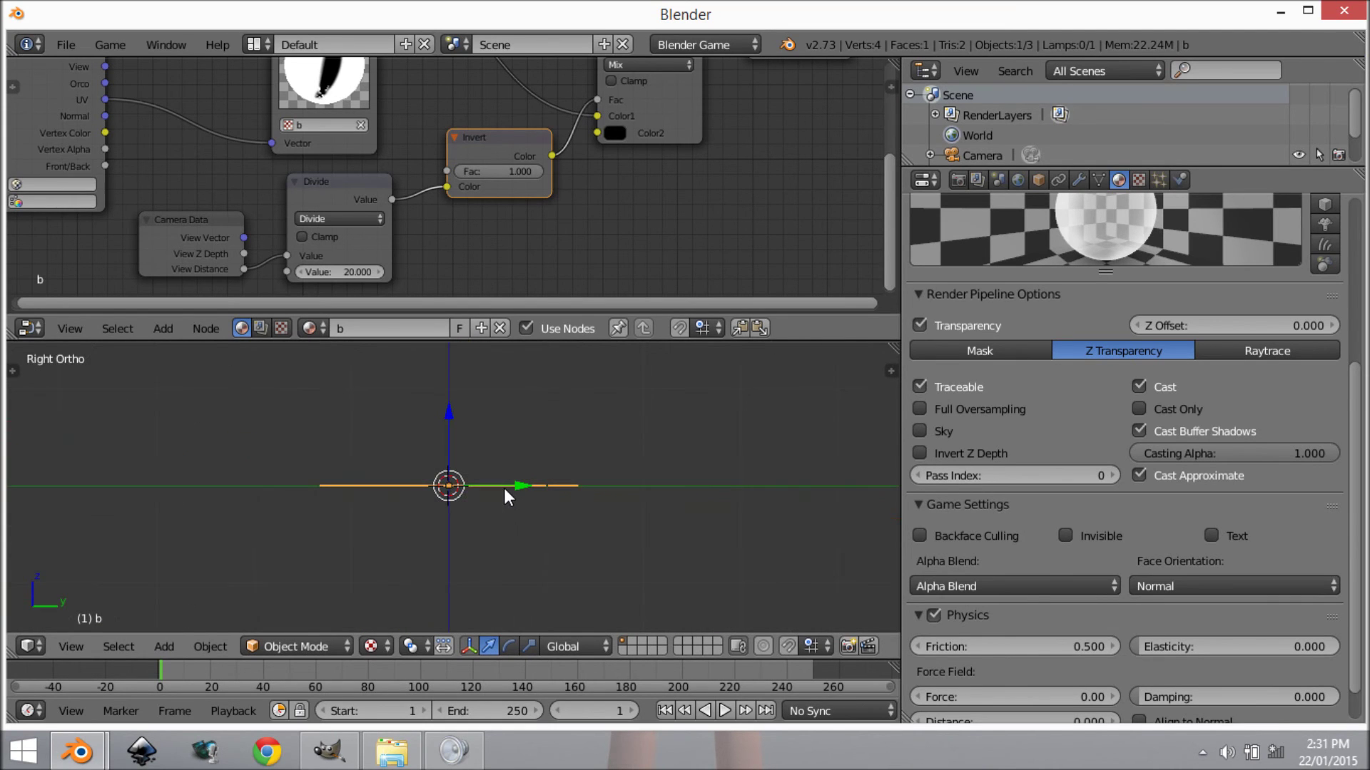
key("r")
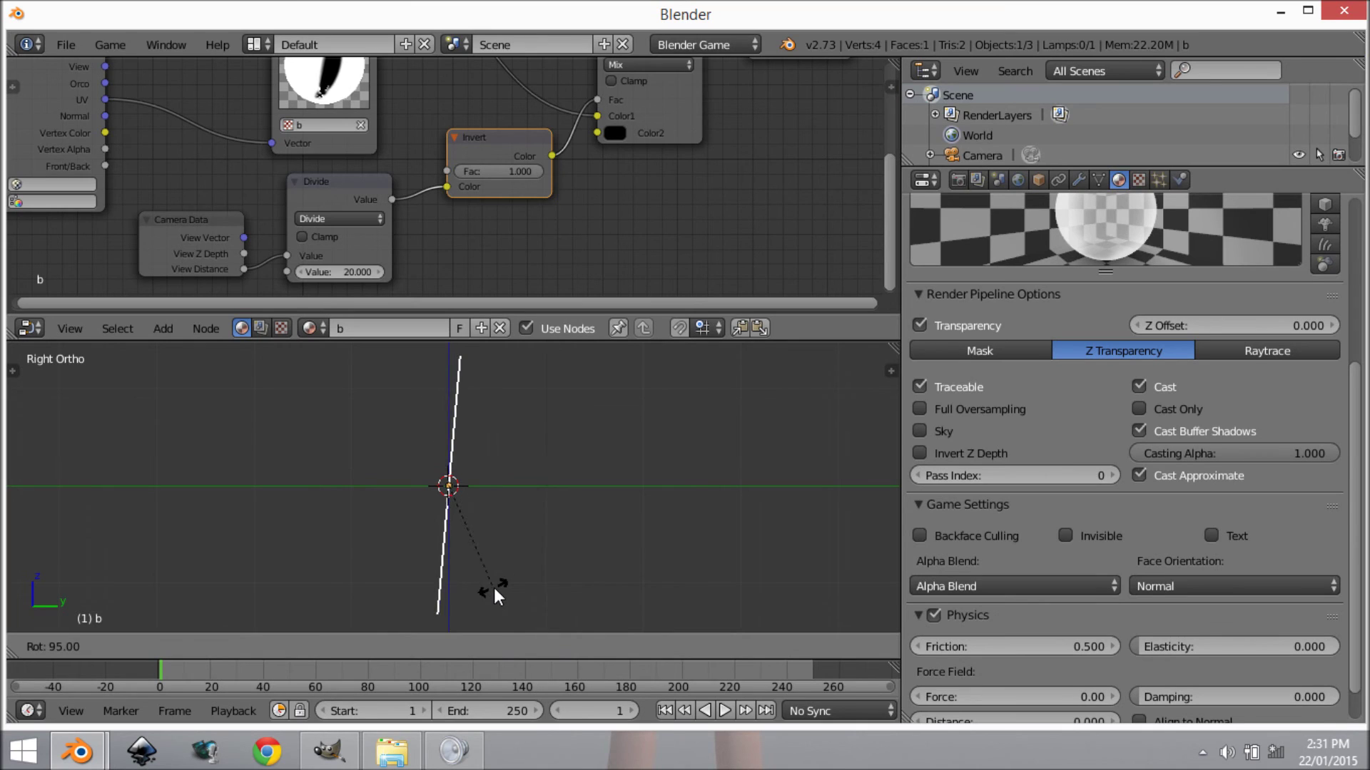
left_click(503, 588)
Move the upright image plane up along the global Z axis by about 1.5 units so its base meets the ground line
key("g")
key("z")
key("1")
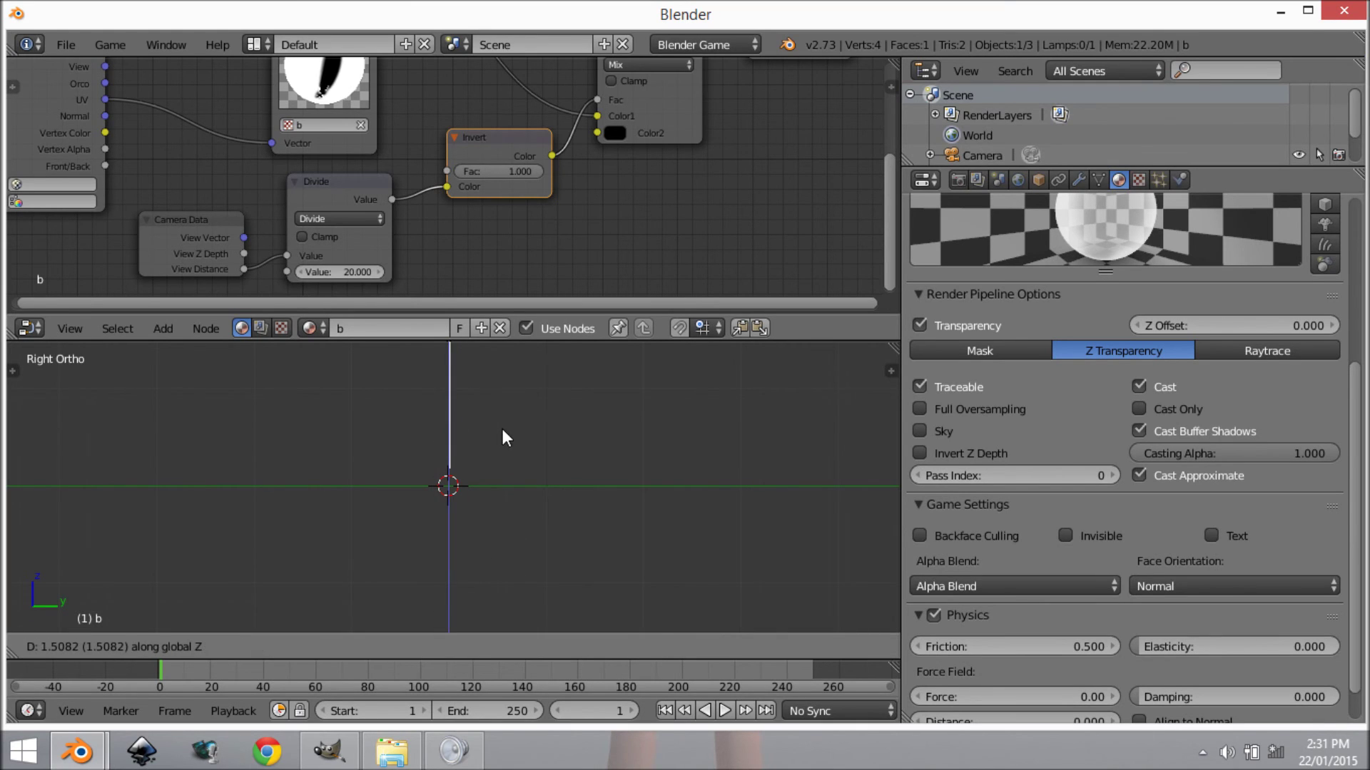
key("Return")
Run the game preview of the upright plane in perspective, at a medium distance and close up
key("KP_5")
middle_click_drag(498, 461, 357, 503)
key("p")
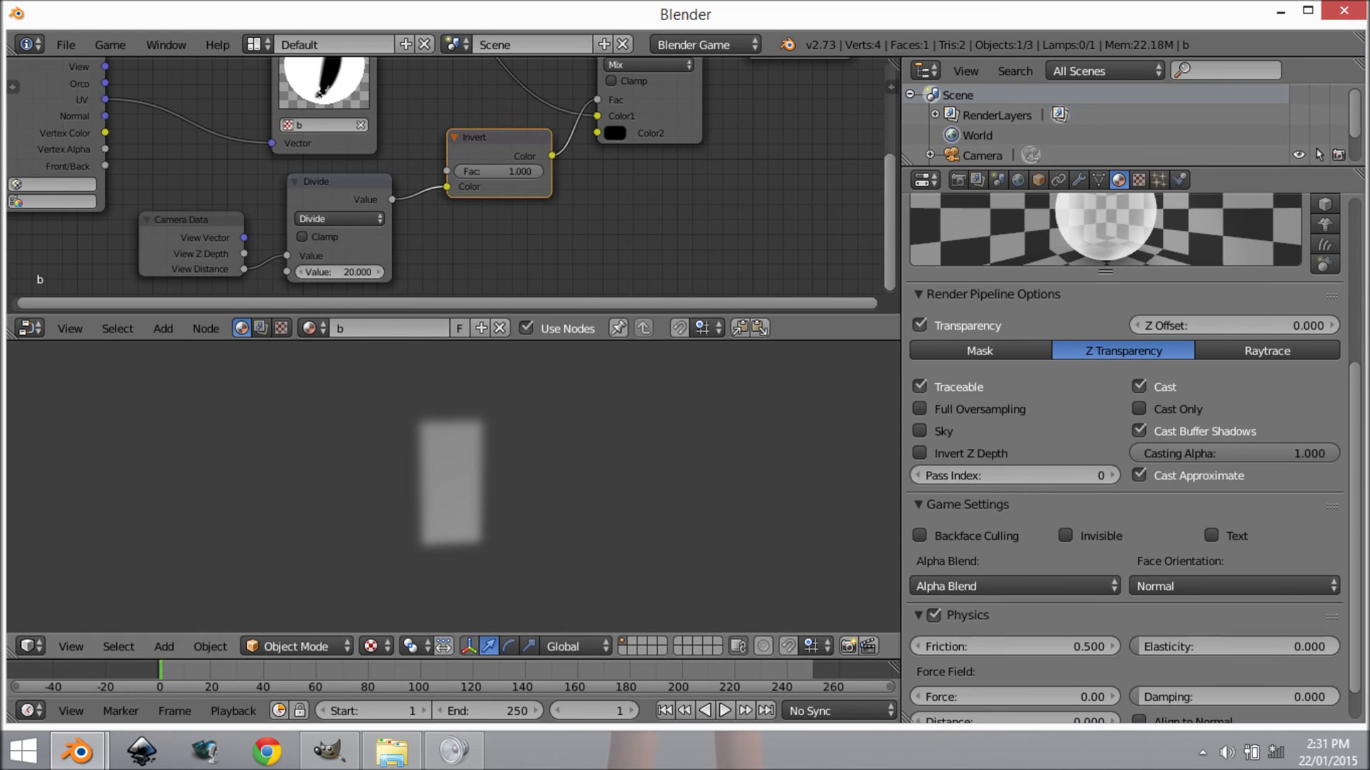
key("Escape")
scroll(482, 467, "up", 5)
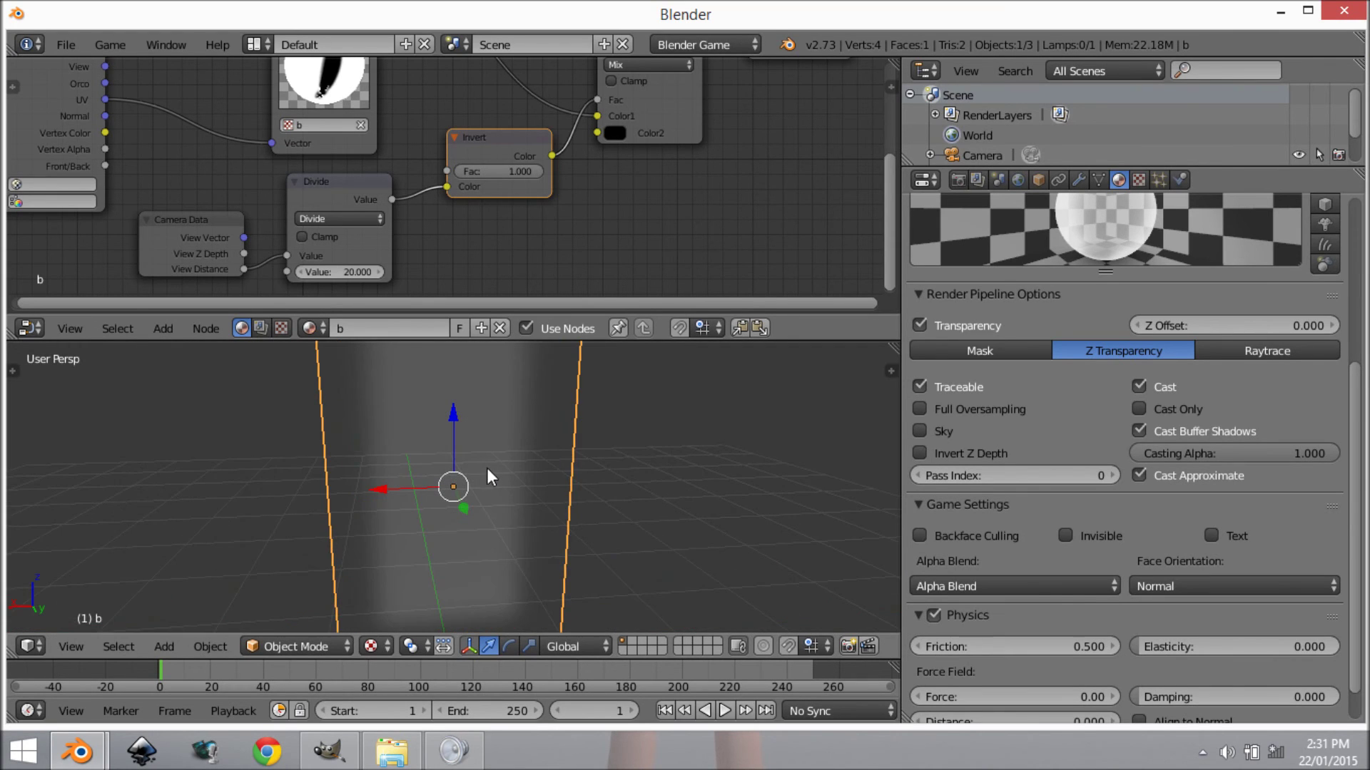
key("p")
key("Escape")
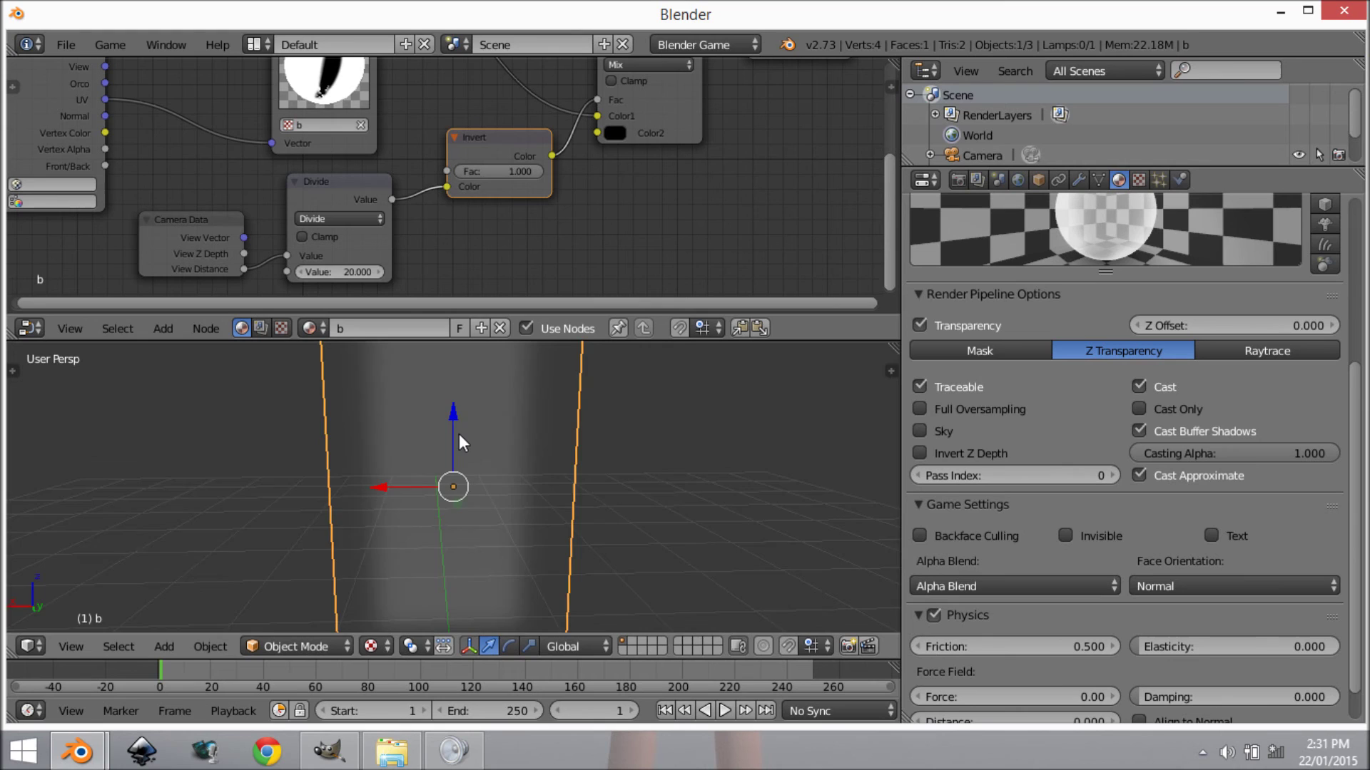
Compare the plane's transparency in the game preview from far away, close in, and far away again
scroll(464, 435, "up", 3)
scroll(488, 465, "down", 6)
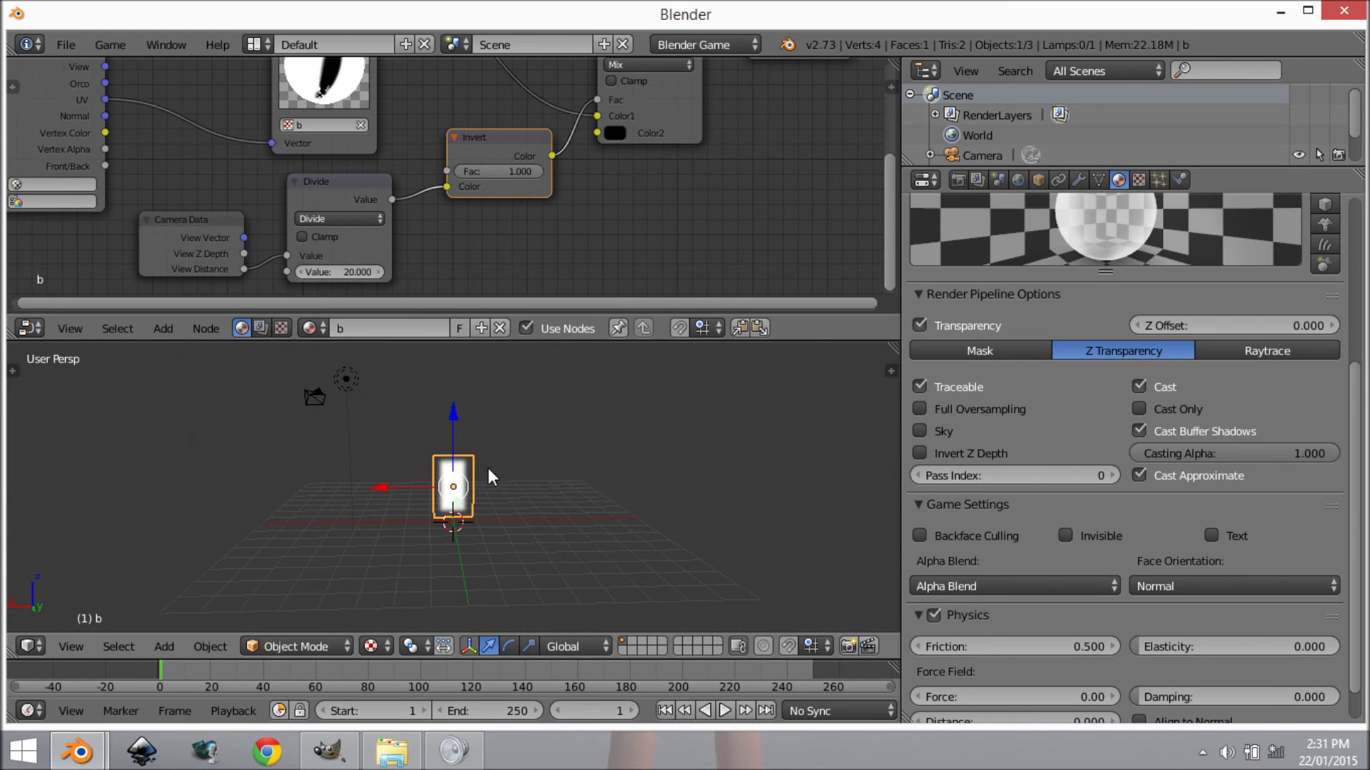
key("p")
key("Escape")
scroll(488, 450, "up", 6)
key("p")
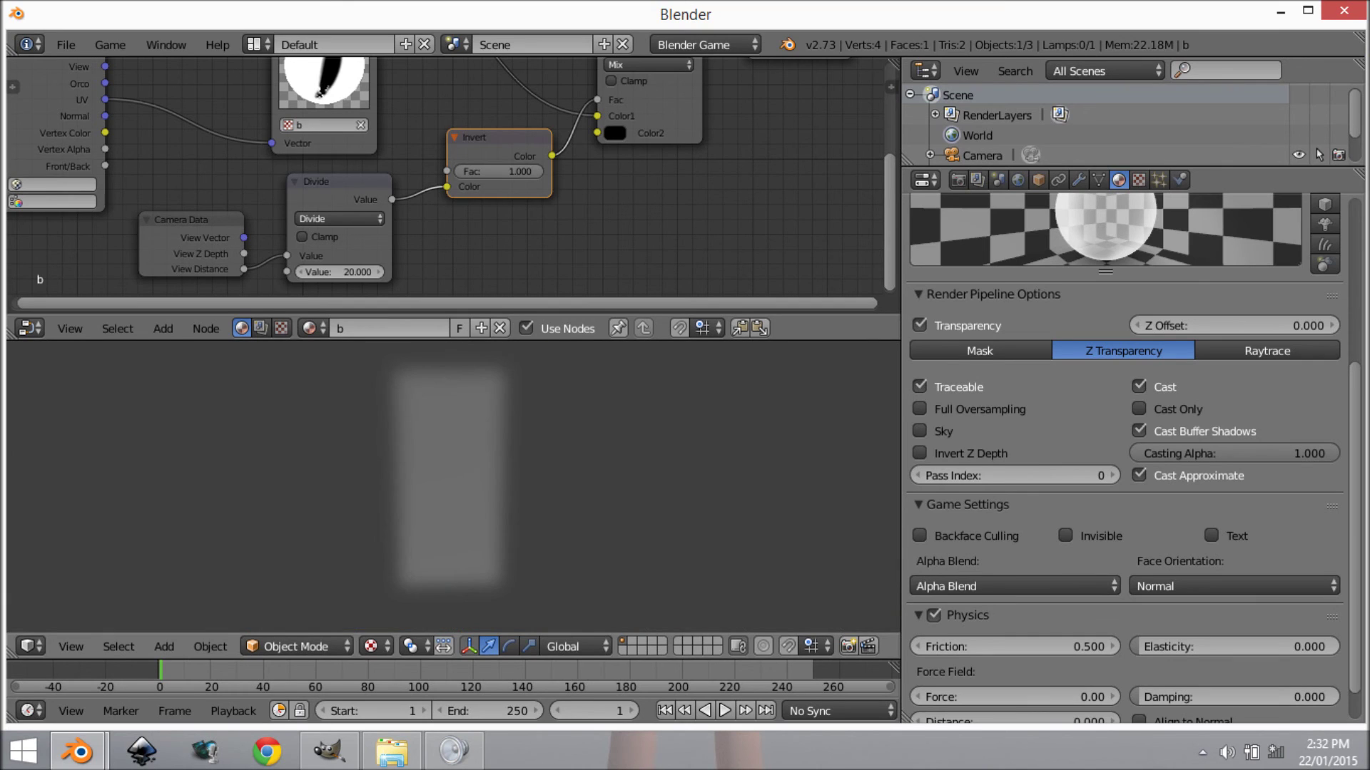
key("Escape")
scroll(480, 461, "down", 4)
key("p")
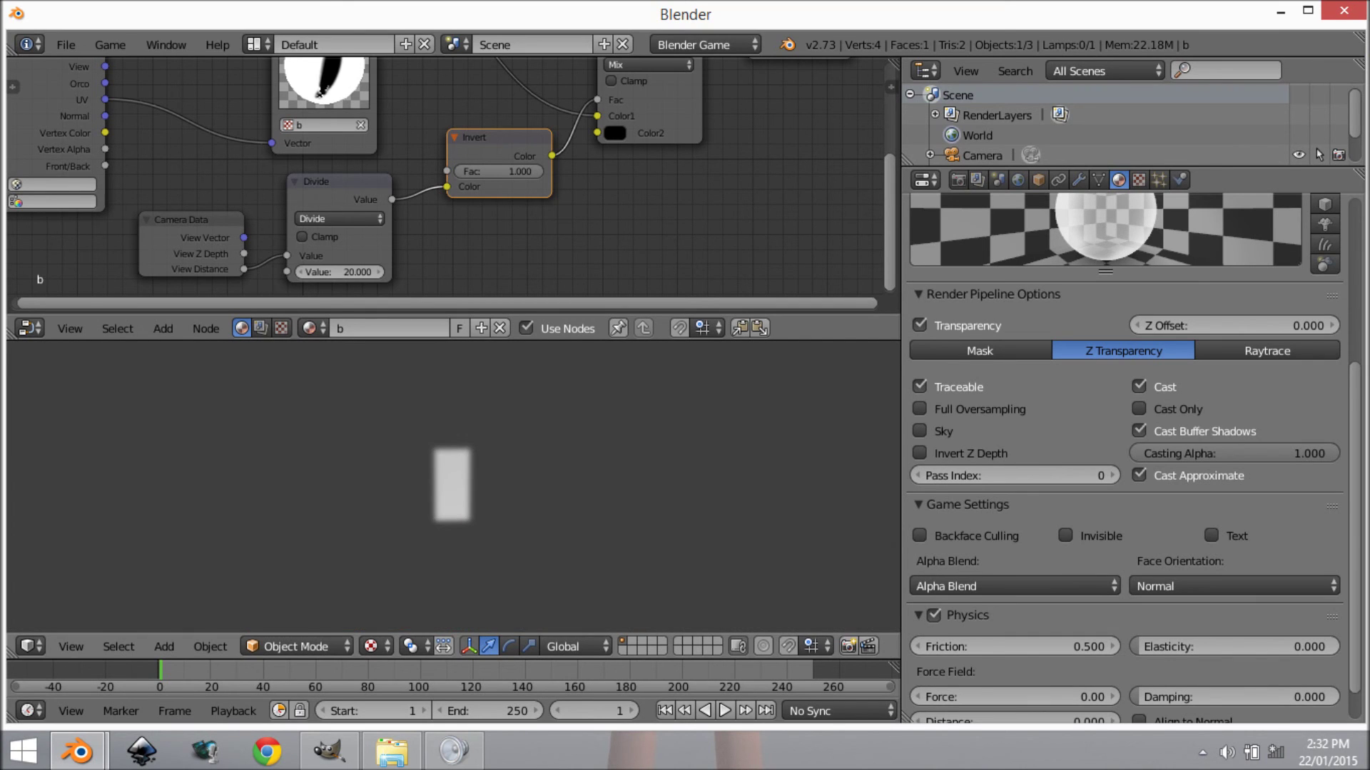
key("Escape")
scroll(485, 459, "up", 5)
scroll(515, 458, "down", 6)
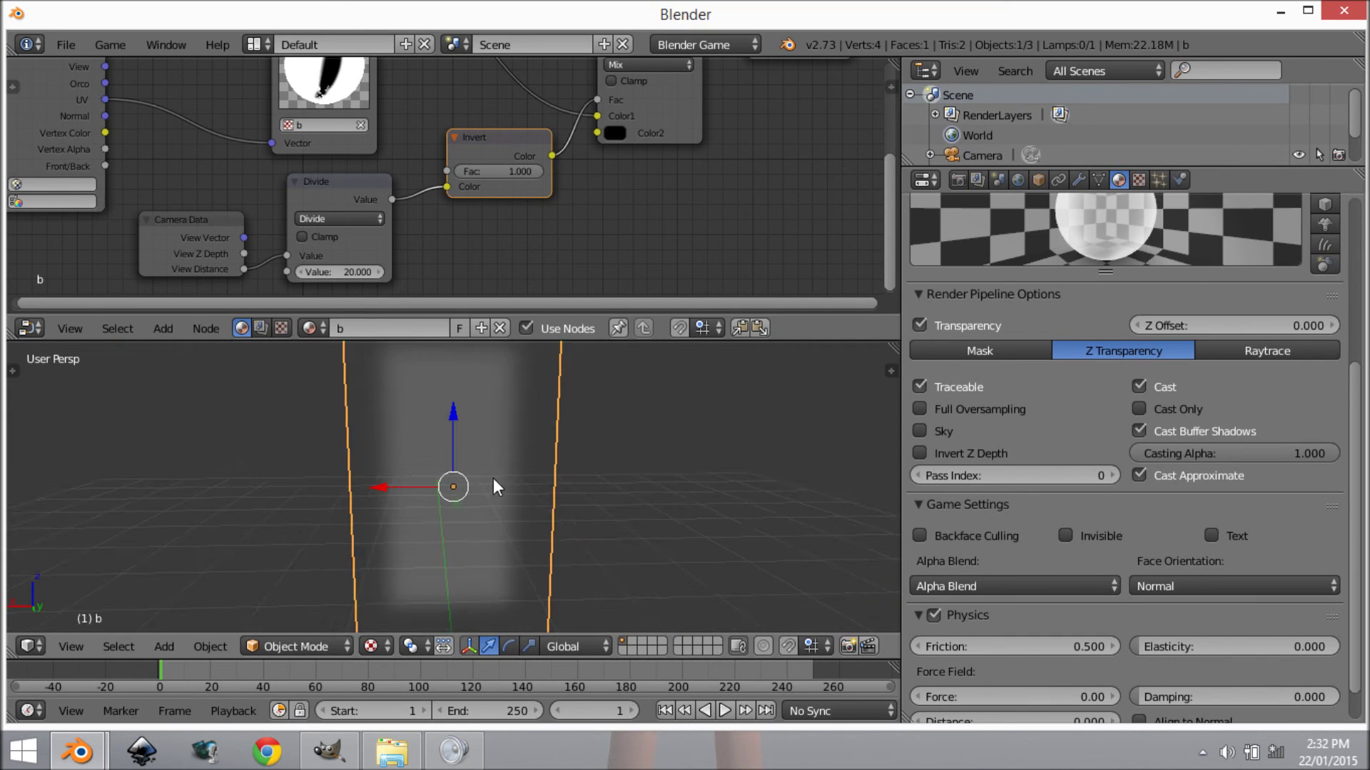
Test the distance fade in the game preview from a slightly angled viewpoint, both near and far
mouse_move(509, 471)
middle_mouse_down()
mouse_move(713, 481)
mouse_move(498, 492)
middle_mouse_up()
scroll(498, 492, "up", 6)
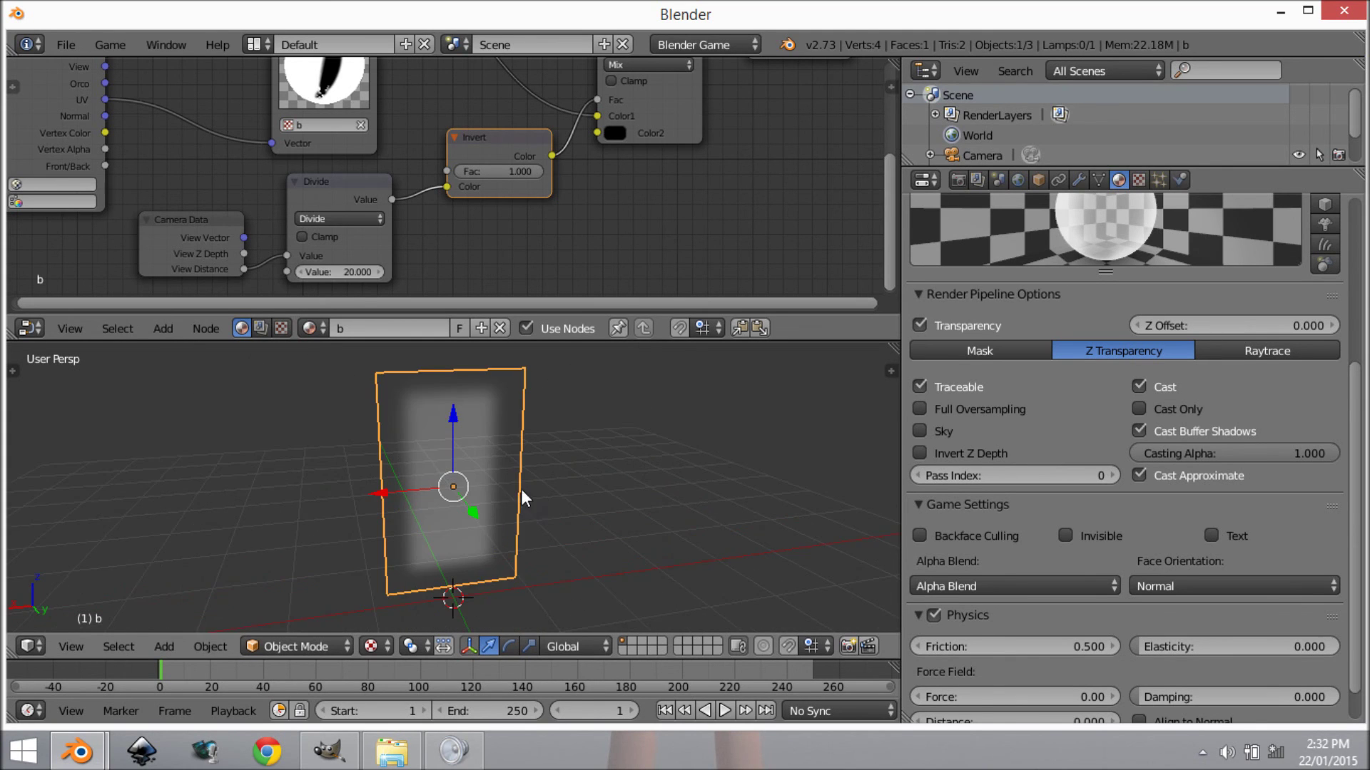
key("p")
key("Escape")
scroll(478, 485, "down", 6)
key("p")
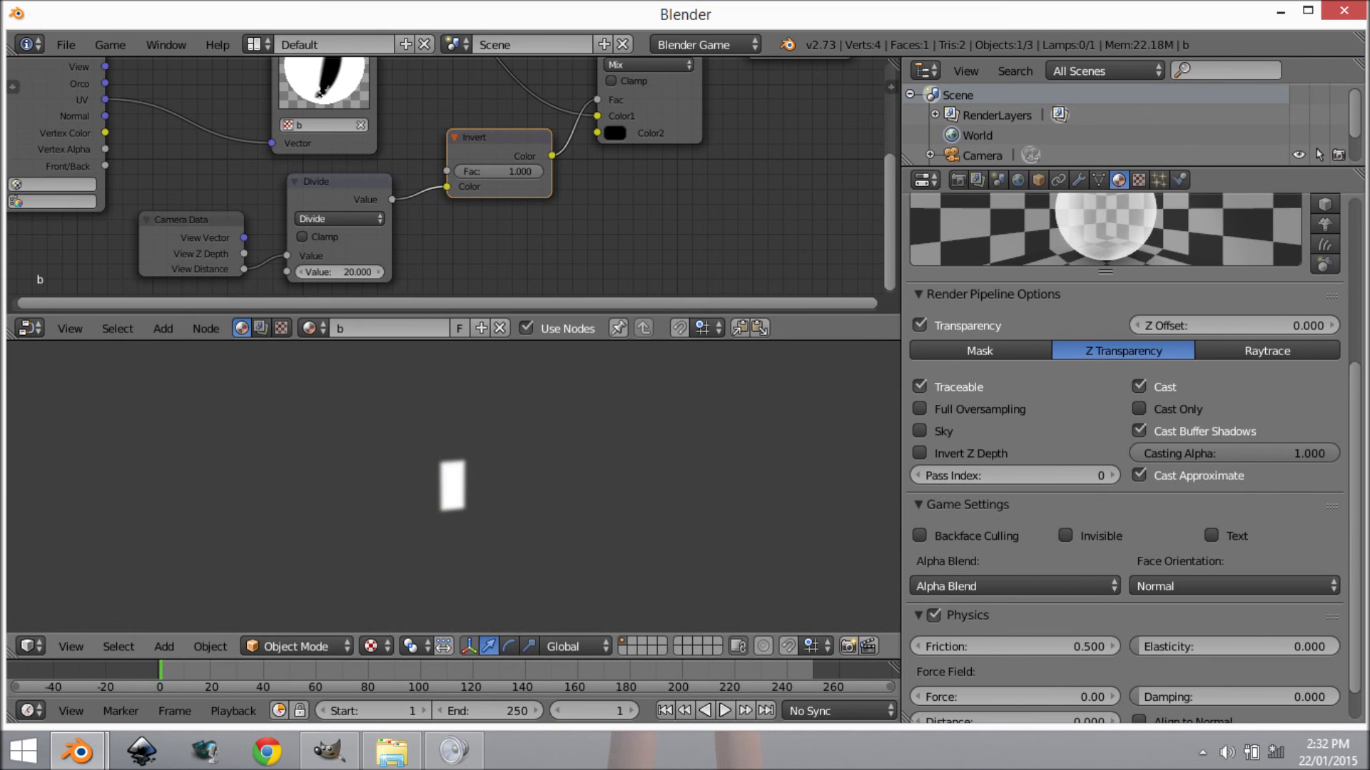
key("Escape")
scroll(500, 458, "up", 6)
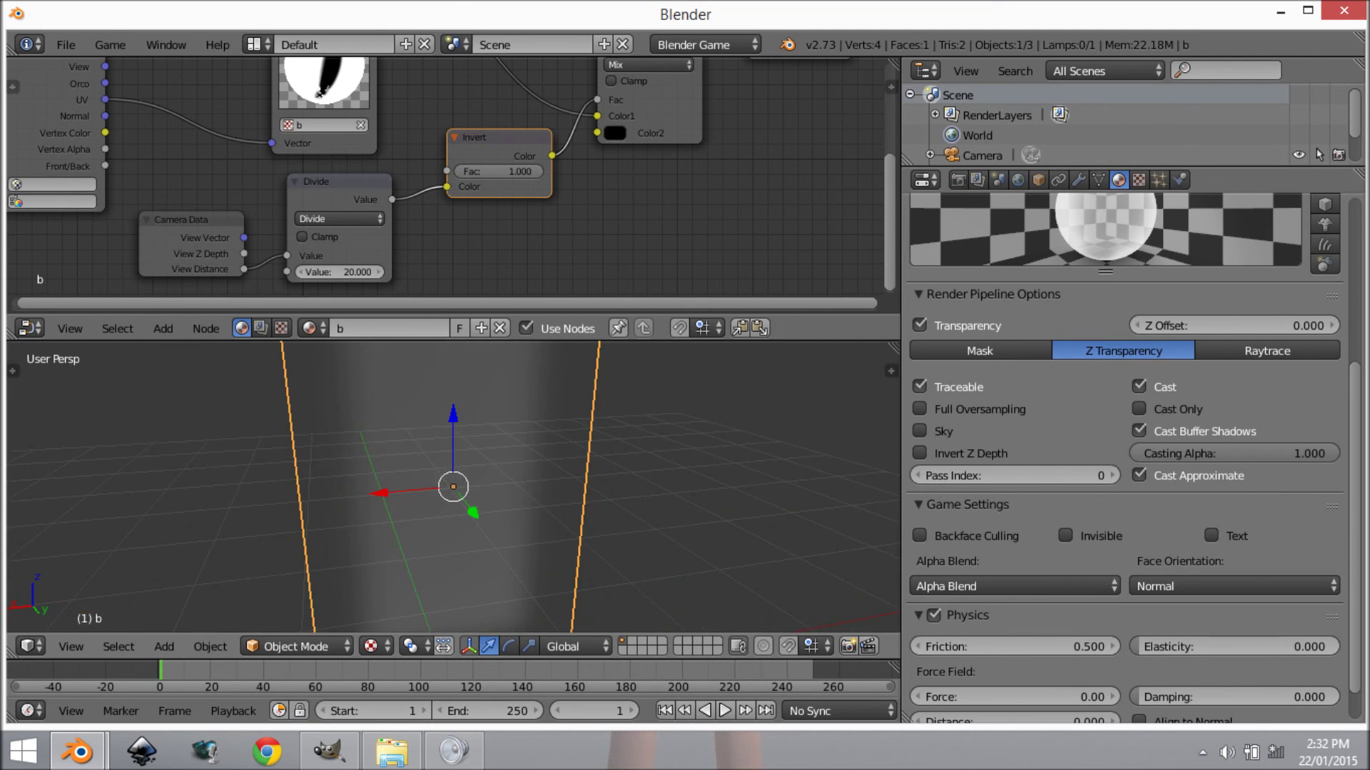
key("p")
key("Escape")
scroll(471, 456, "down", 5)
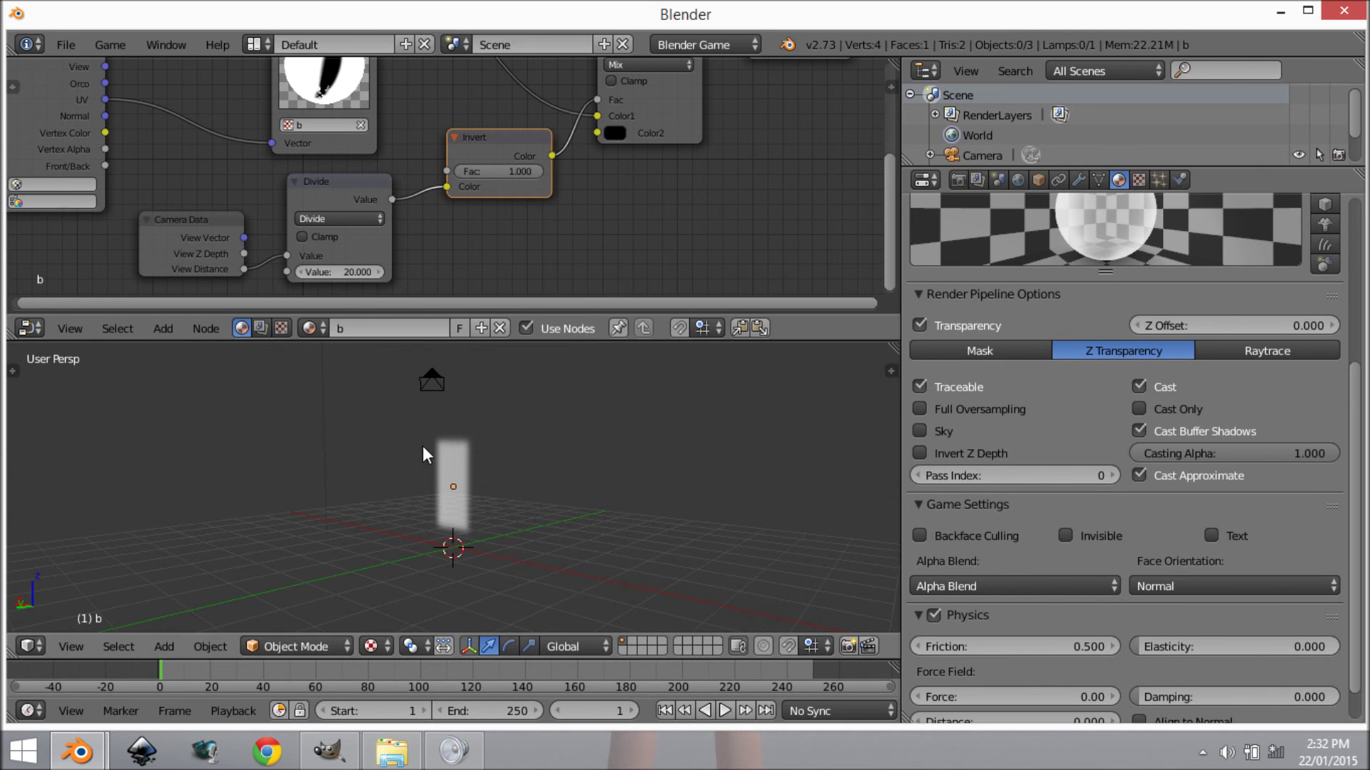
Examine the plane's fade in the 3D view from several sides and distances, both selected and deselected
scroll(501, 486, "up", 4)
right_click(498, 483)
middle_click_drag(499, 484, 405, 505)
scroll(535, 506, "down", 2)
scroll(540, 490, "up", 8)
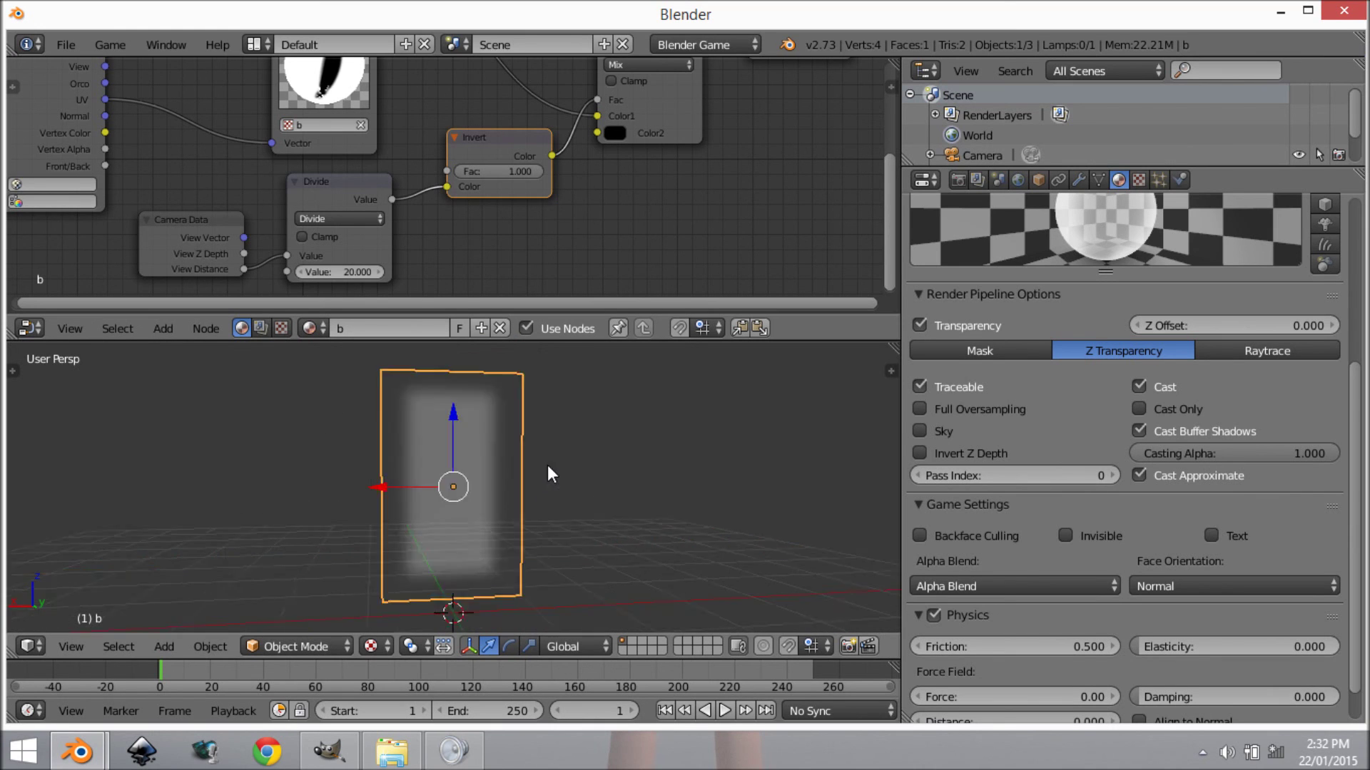
key("a")
middle_click_drag(541, 478, 465, 488)
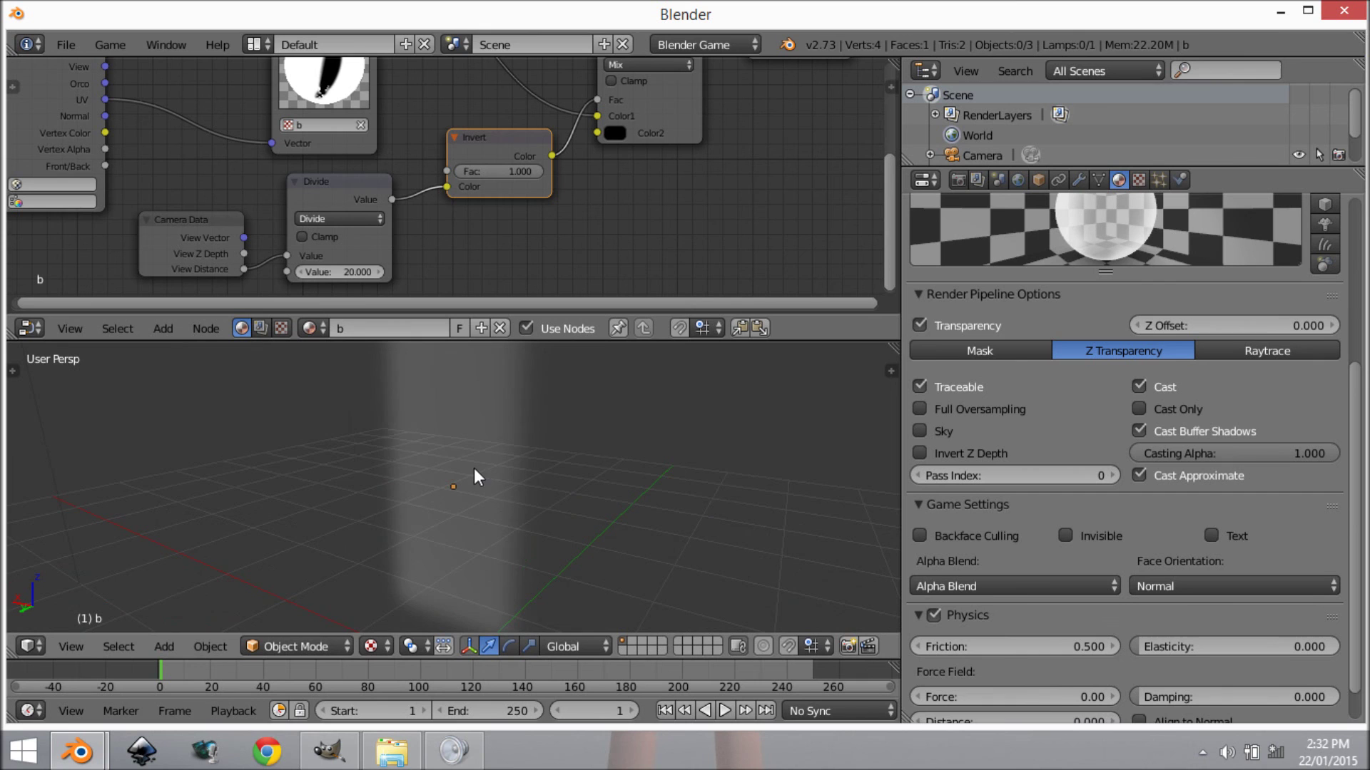
right_click(473, 468)
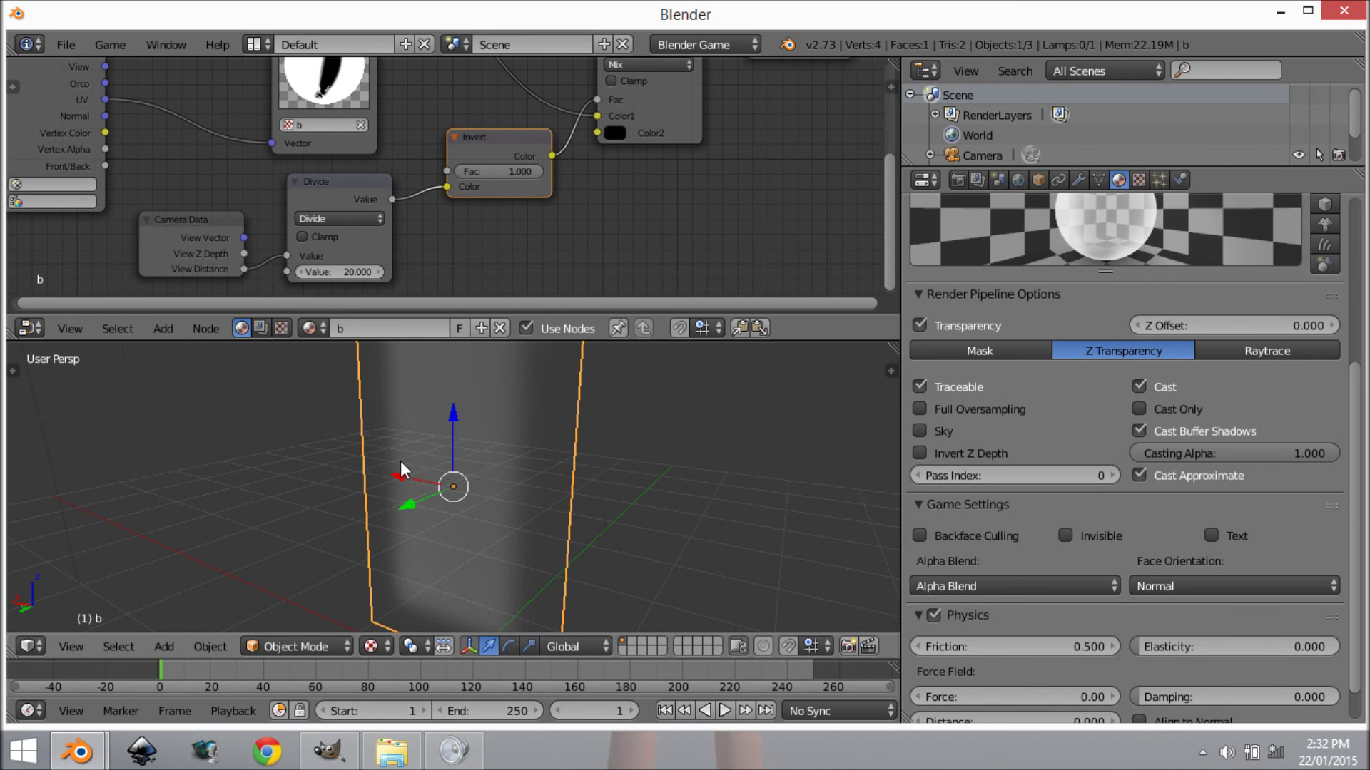